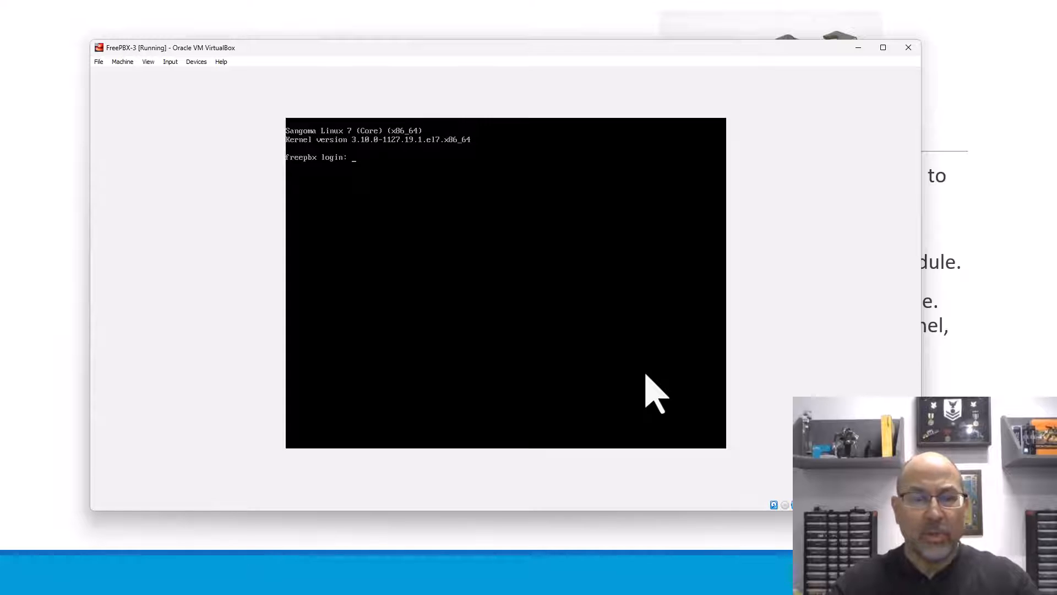
Step: Log in as root on the FreePBX console with the root password
type("root")
key("Return")
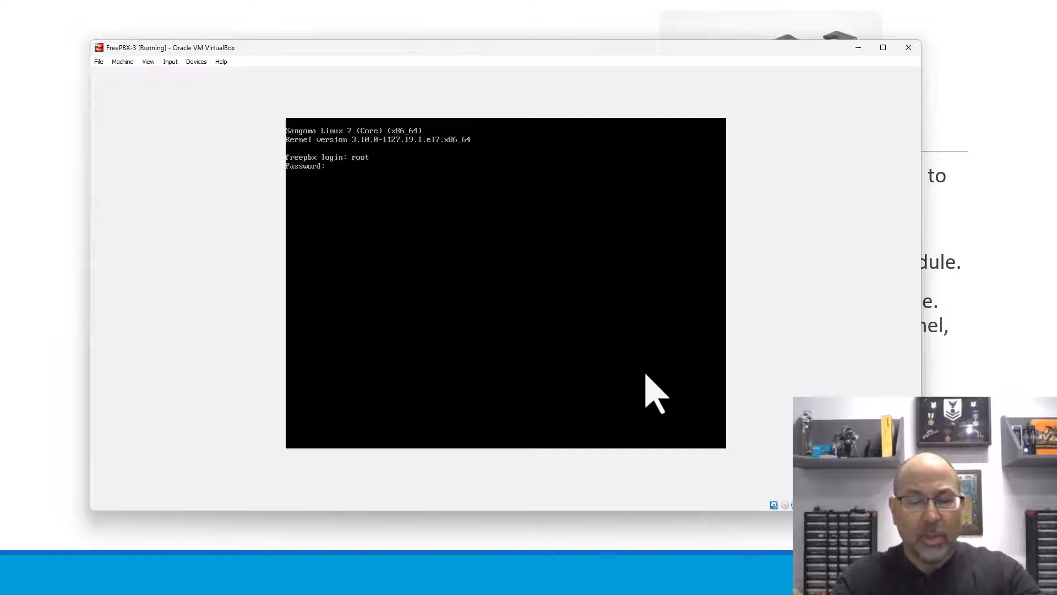
key("Return")
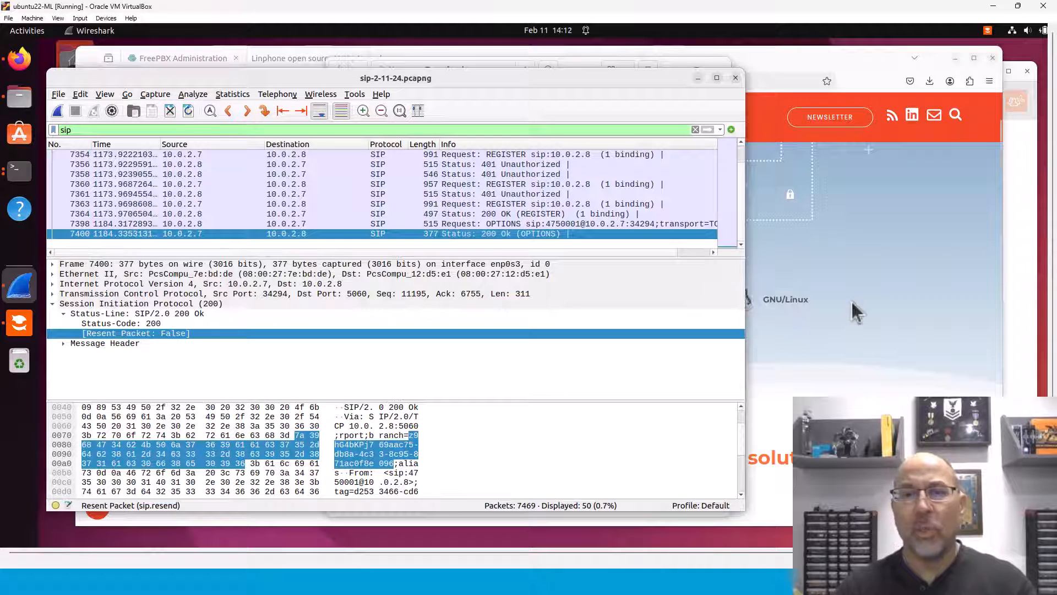
Step: Bring the FreePBX dashboard forward in Firefox and dismiss the '1 bad destinations' notice
left_click_drag(546, 87, 636, 112)
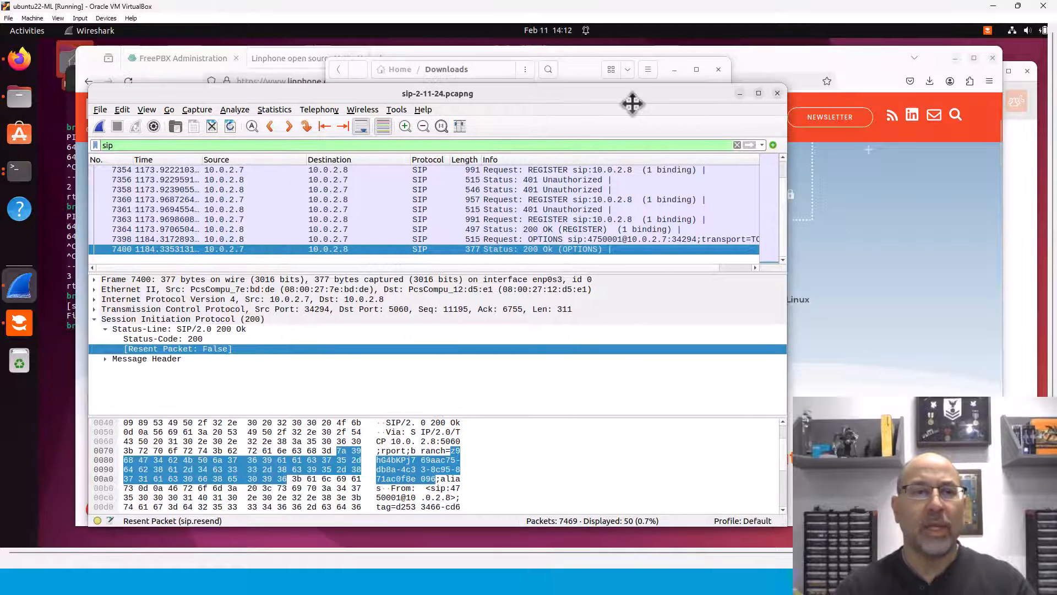
left_click(177, 55)
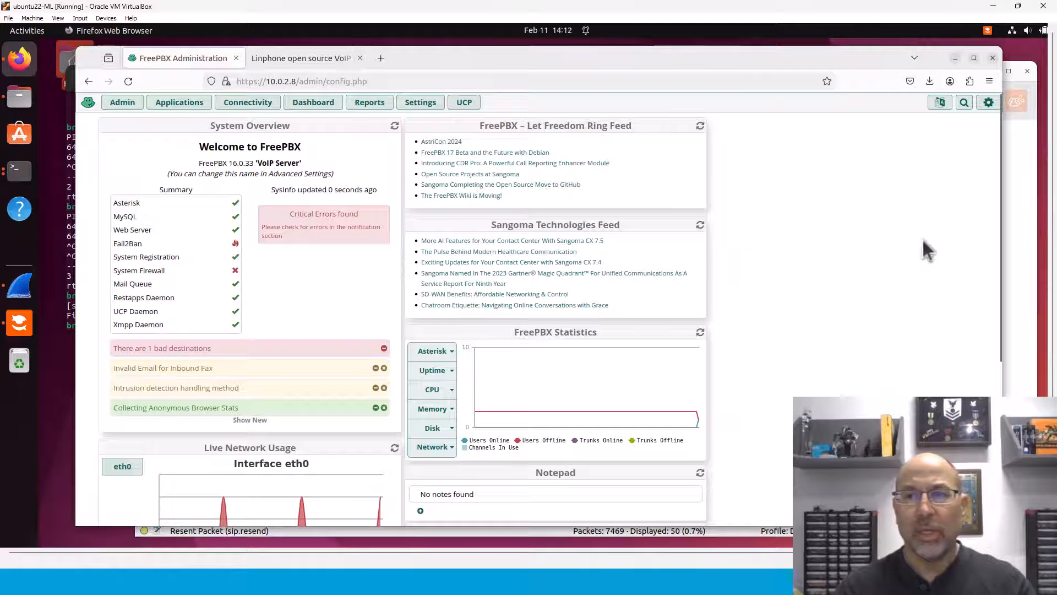
left_click_drag(726, 57, 719, 50)
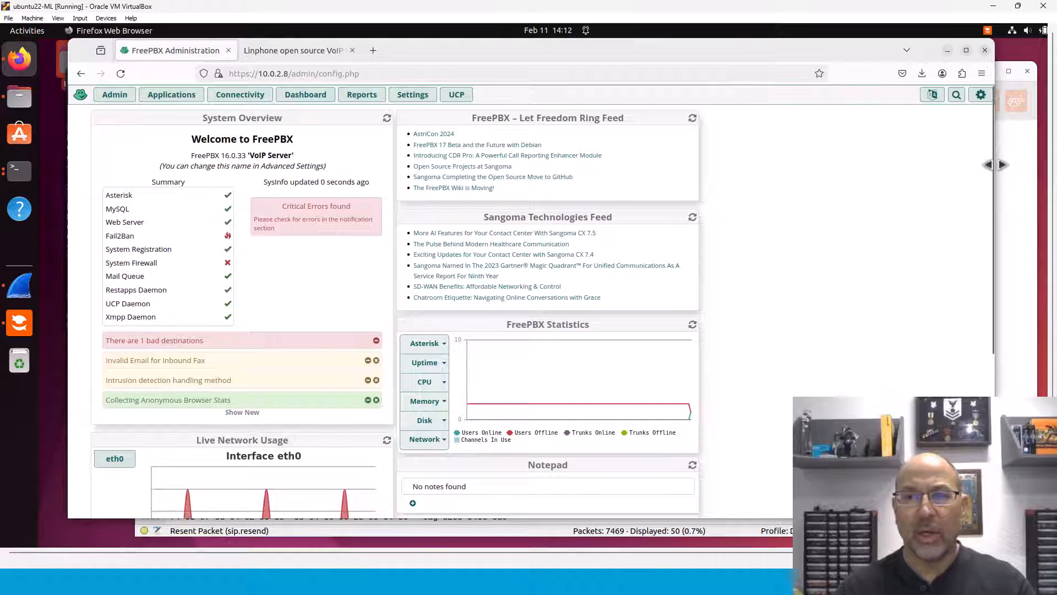
left_click_drag(996, 202, 993, 203)
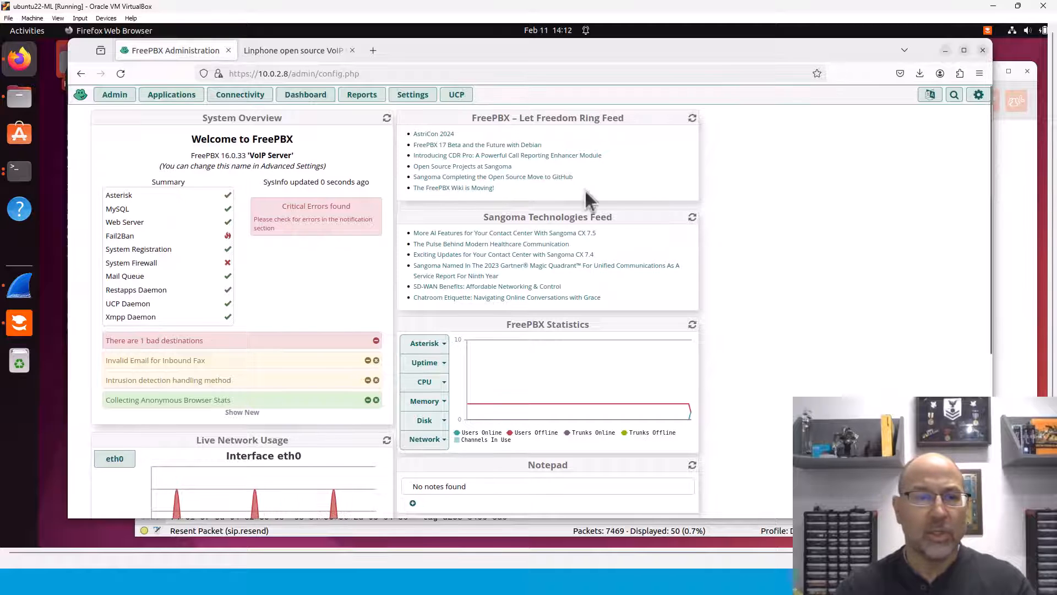
left_click(241, 342)
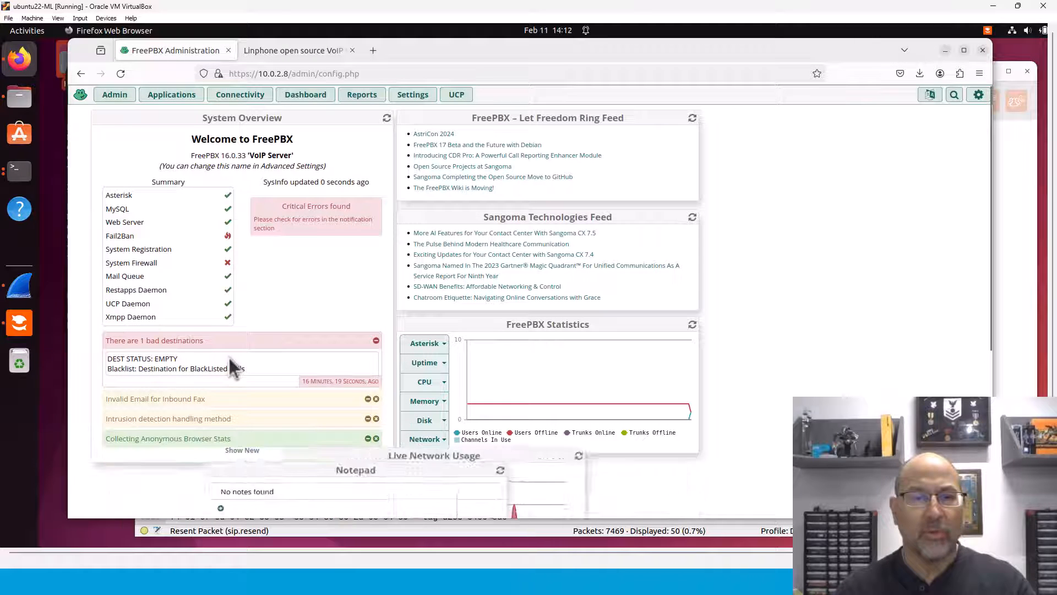
left_click(376, 340)
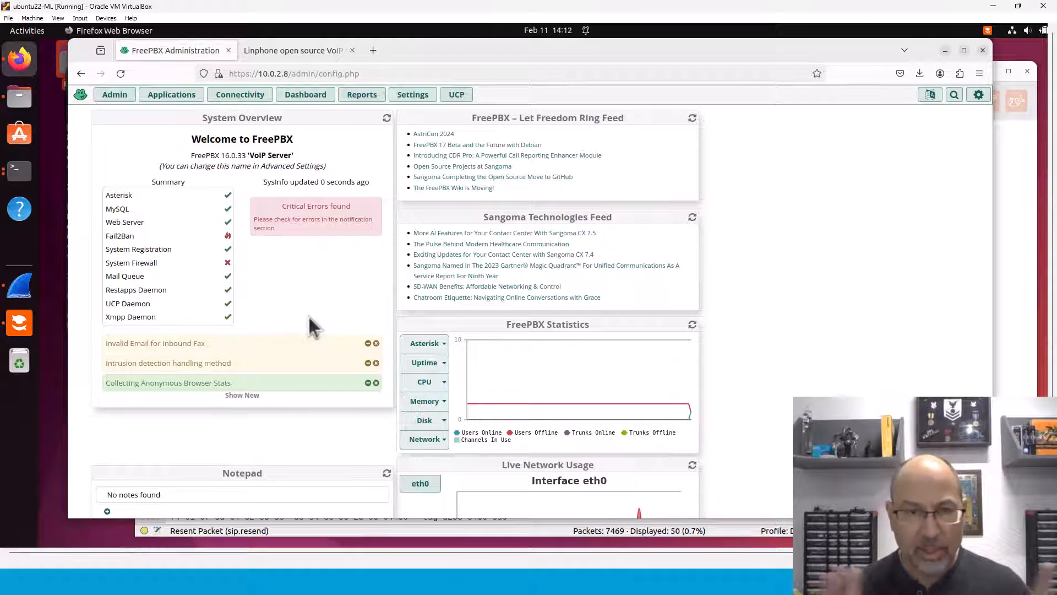
Step: Open extension 4750001 for editing from Applications > Extensions
left_click(175, 96)
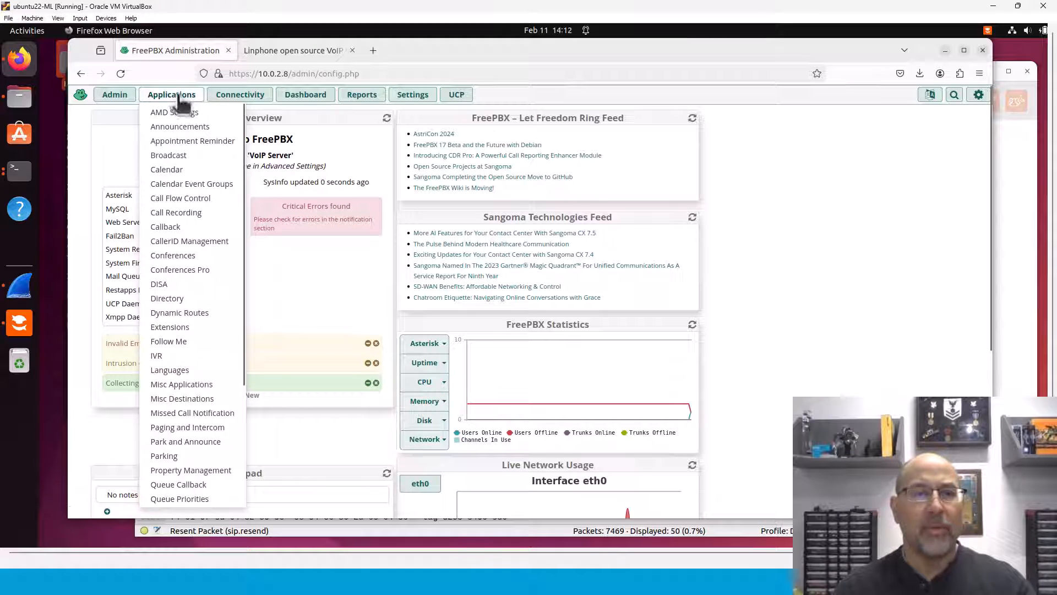
left_click(169, 327)
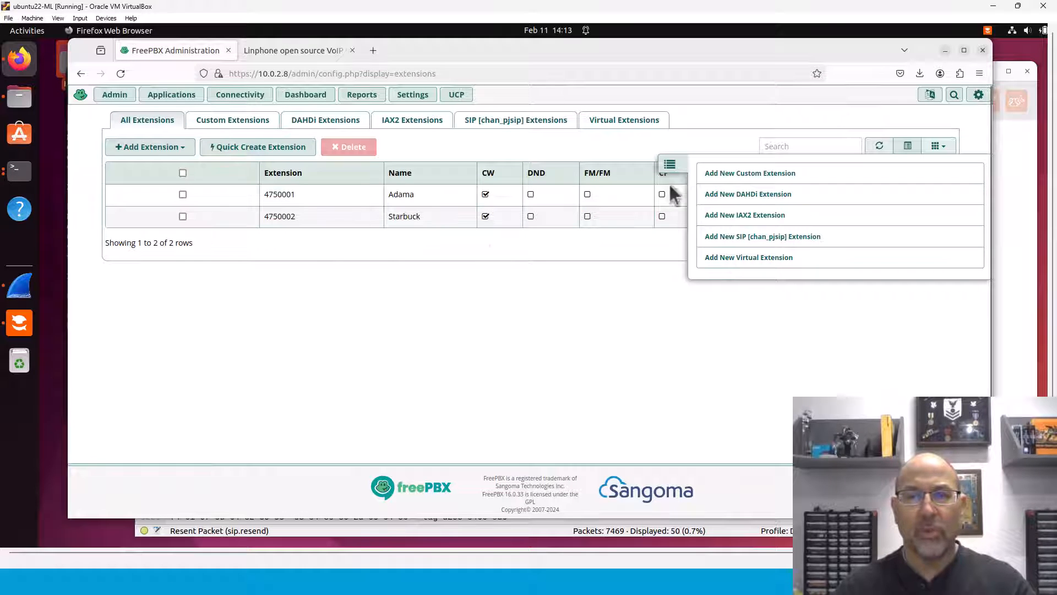
left_click(183, 194)
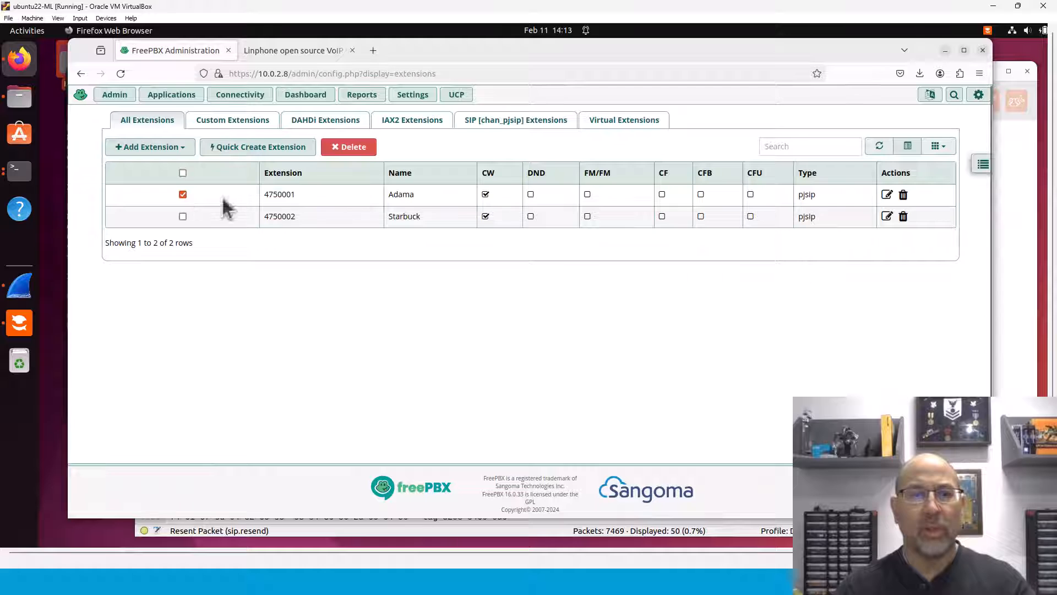
left_click(886, 194)
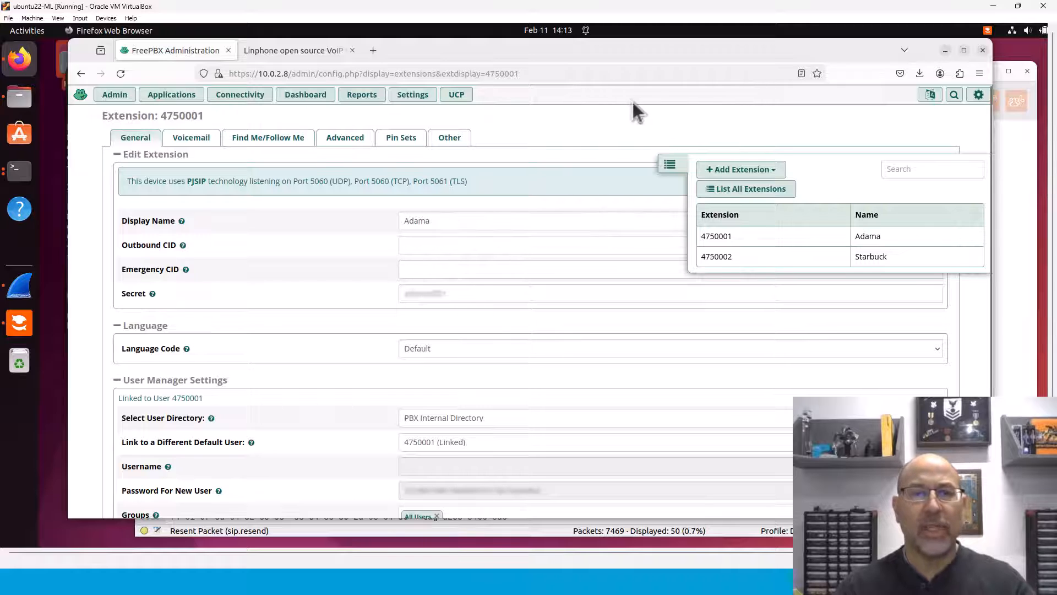
left_click(668, 164)
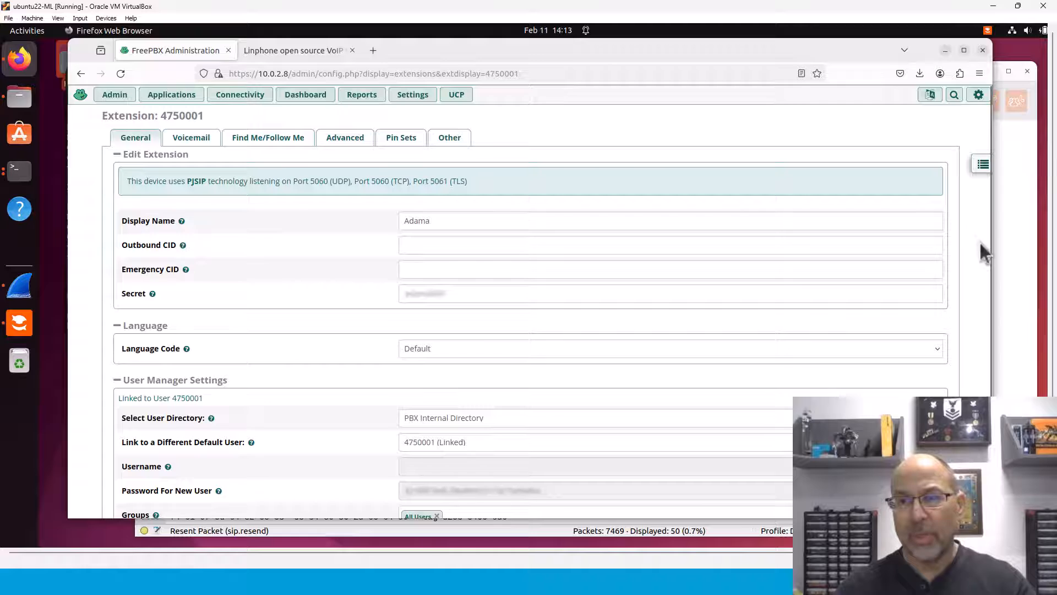
left_click_drag(987, 259, 973, 370)
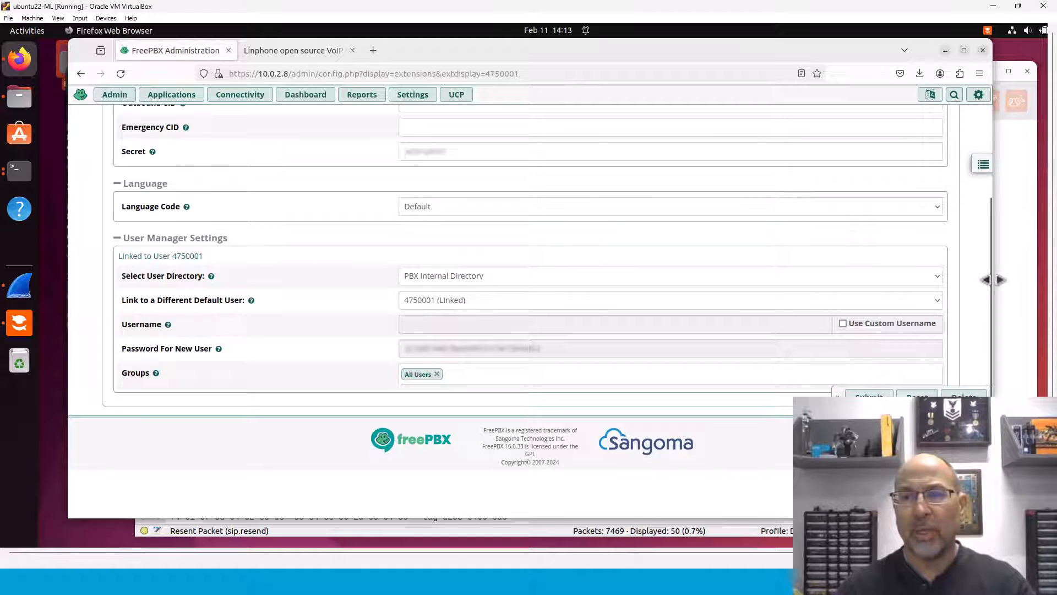
left_click_drag(988, 277, 997, 167)
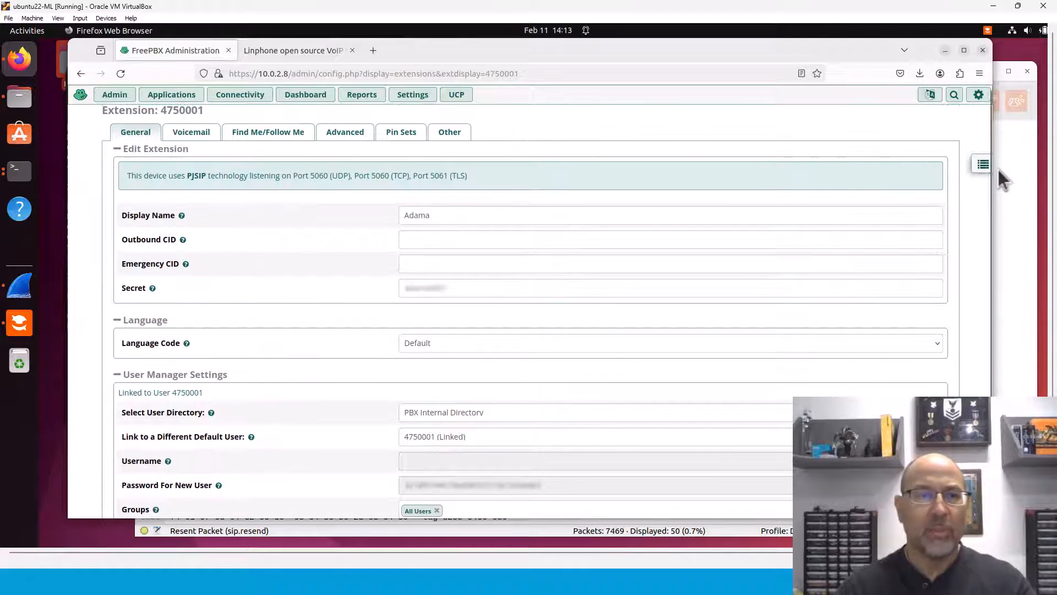
Step: Browse its Voicemail, Find Me/Follow Me, Advanced and Pin Sets tabs, then return to General
left_click(199, 135)
left_click(264, 139)
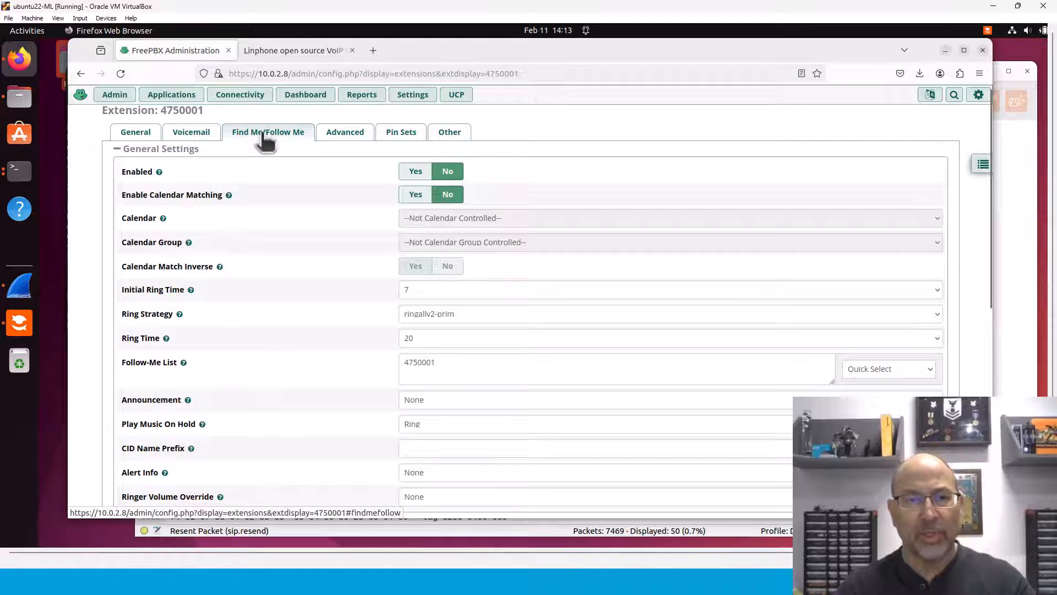
left_click(357, 135)
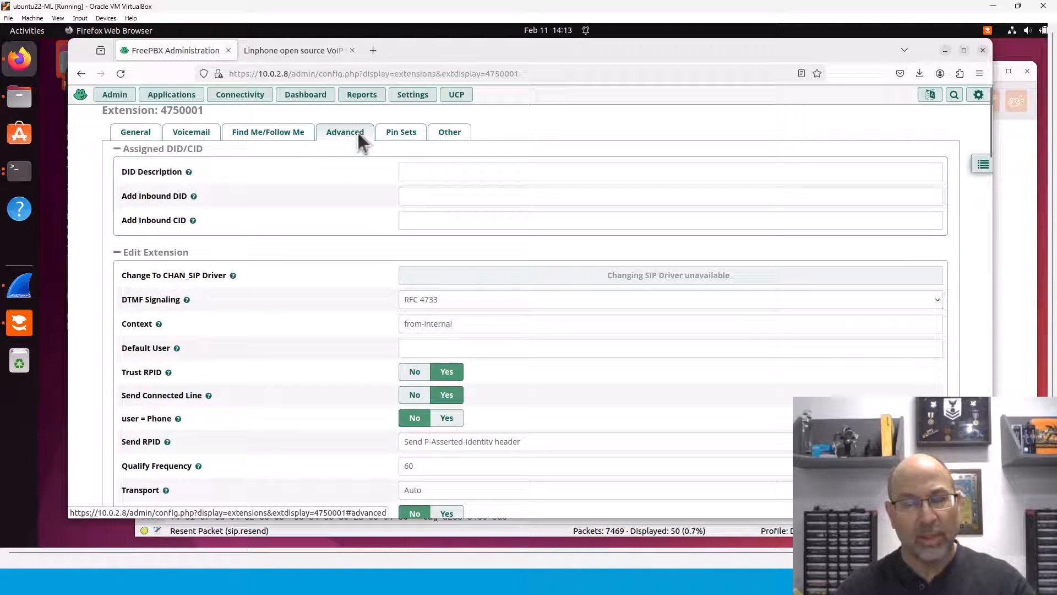
left_click(395, 136)
left_click(198, 137)
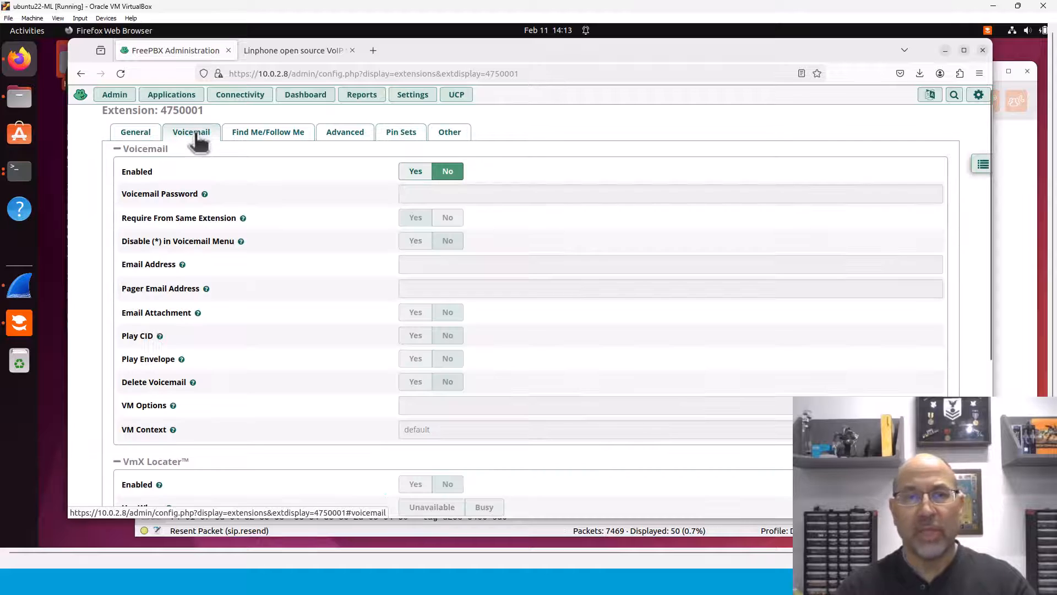
left_click(132, 140)
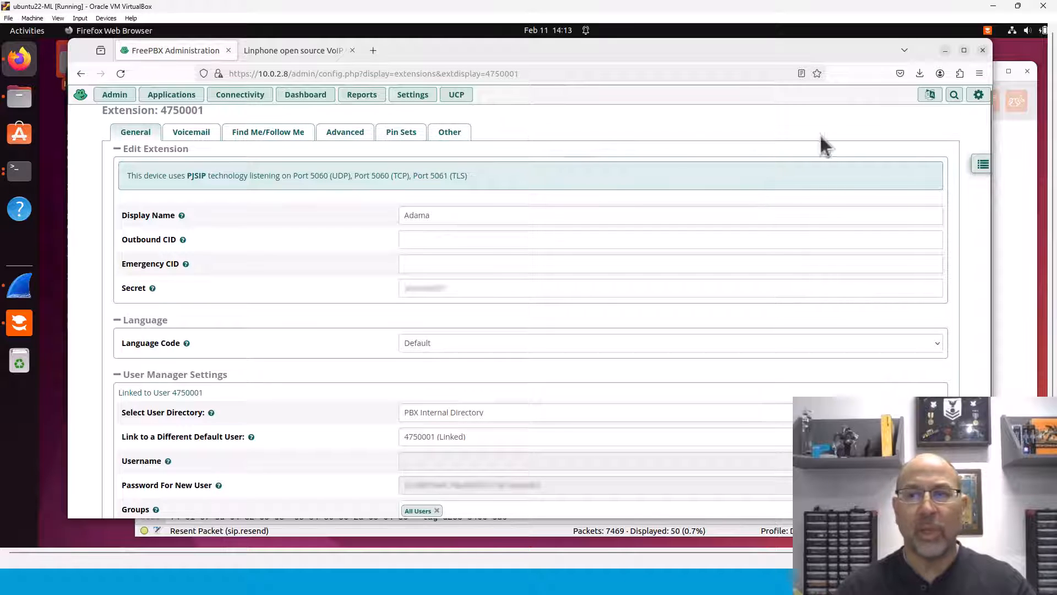
left_click(983, 164)
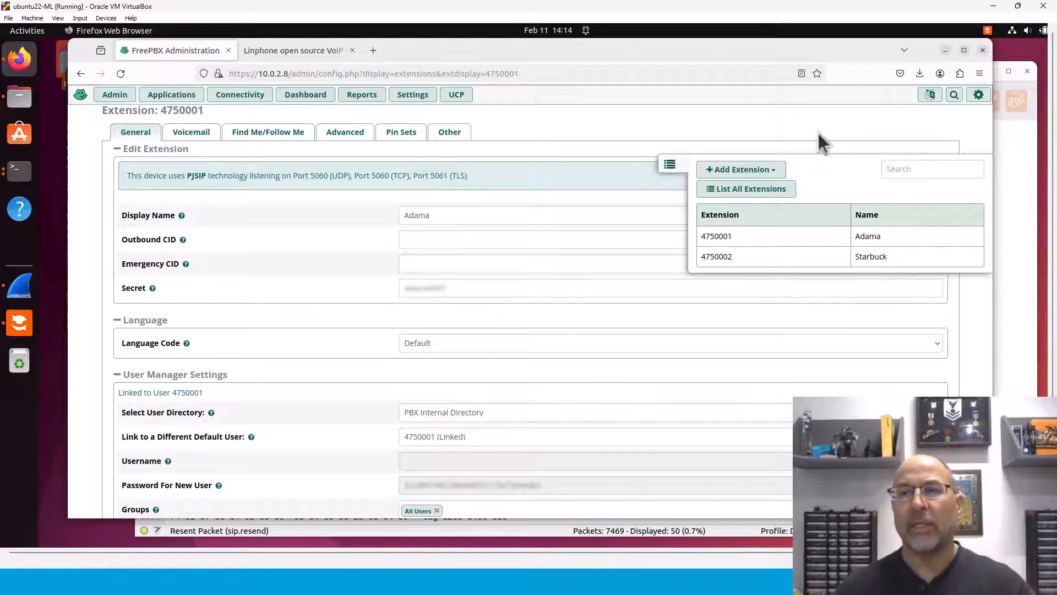
left_click(395, 99)
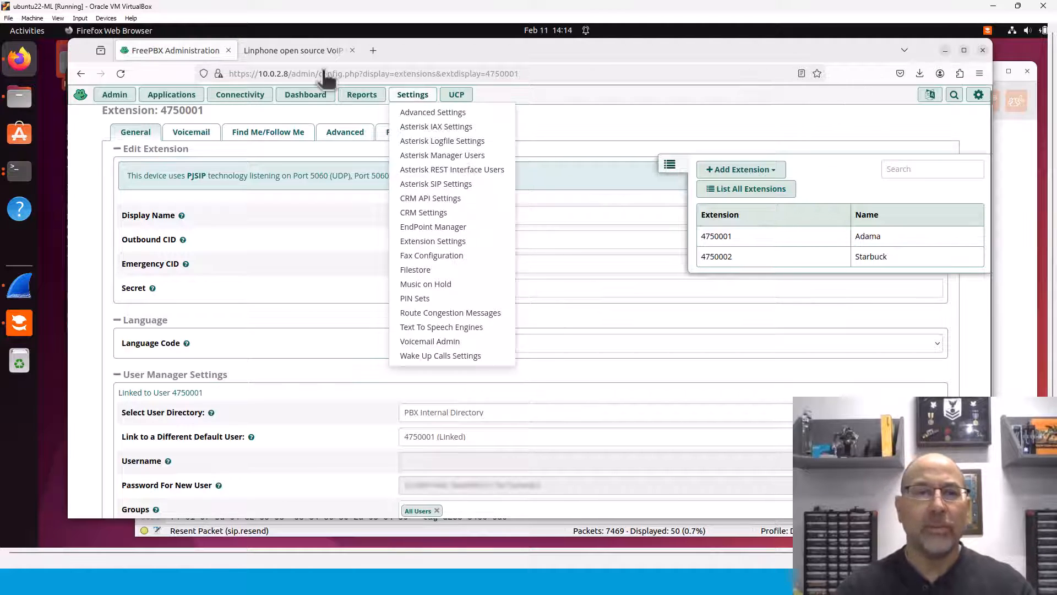
Step: Show linphone.org's download section in a narrower Firefox window moved beside the Linphone app
left_click(299, 49)
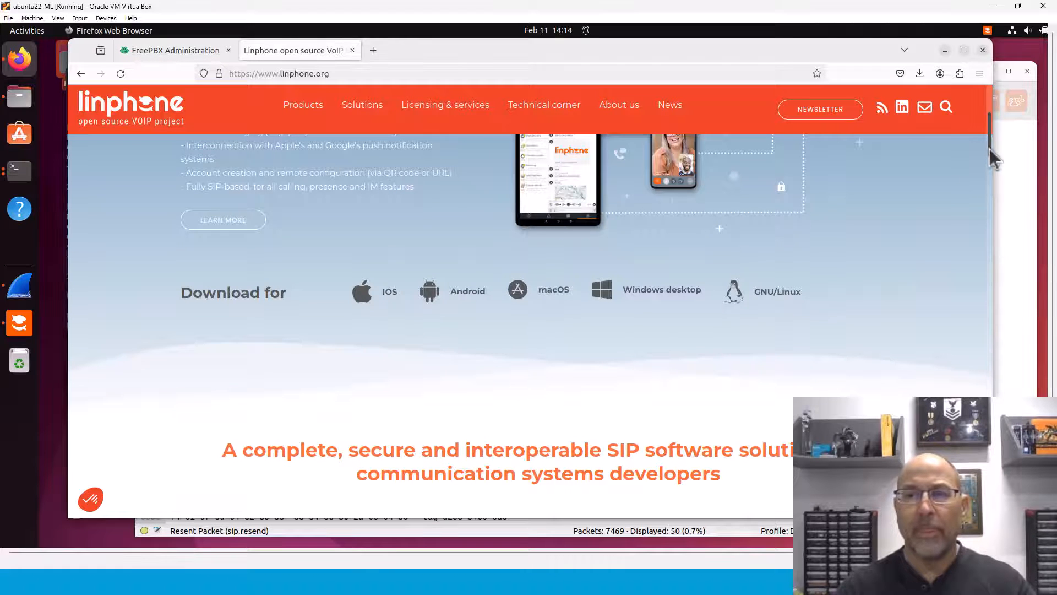
left_click_drag(989, 149, 989, 135)
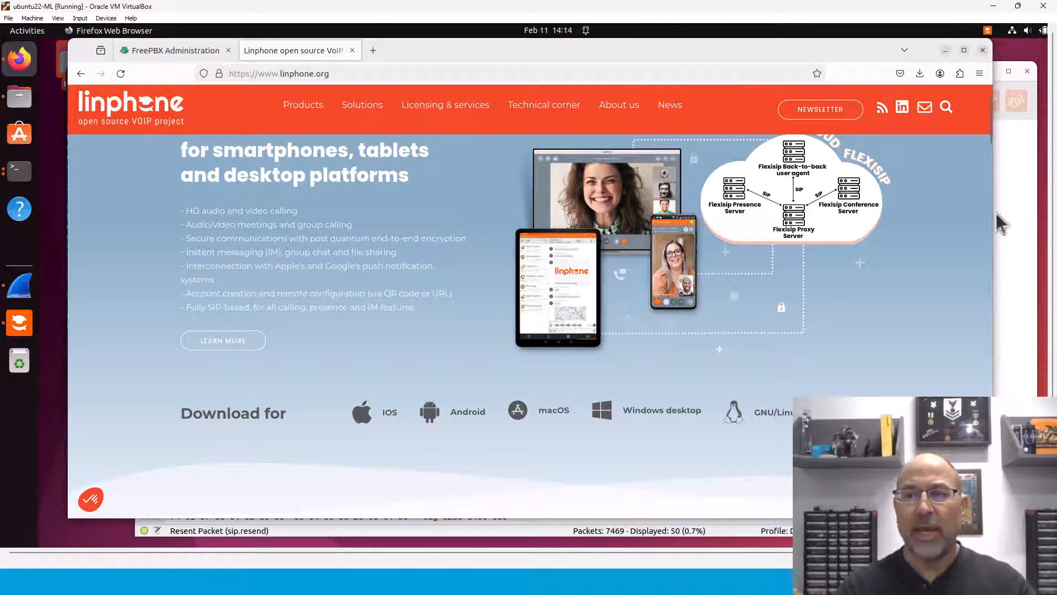
left_click_drag(994, 213, 853, 214)
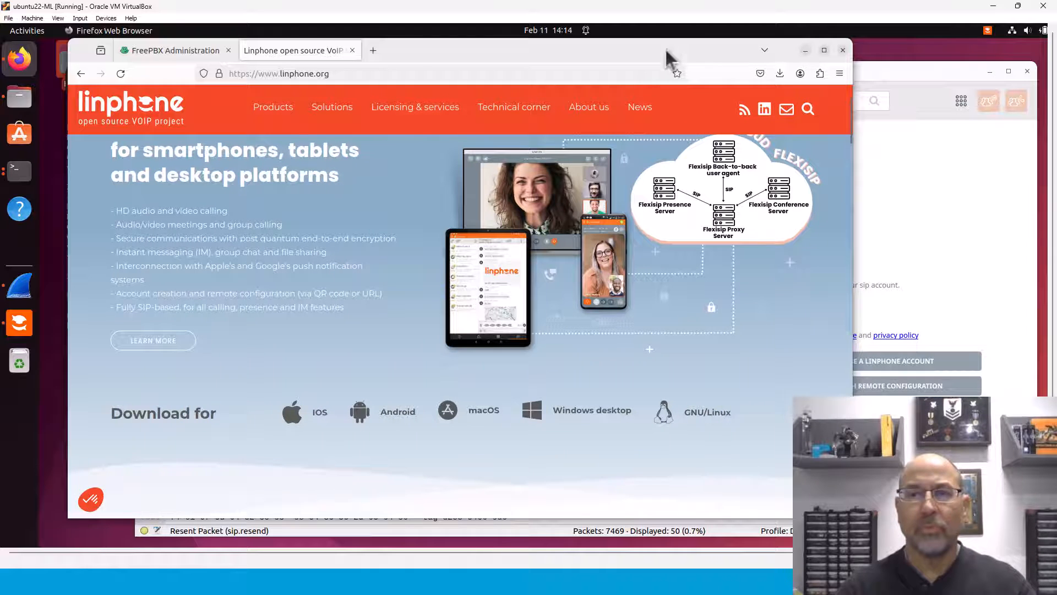
left_click_drag(616, 40, 651, 55)
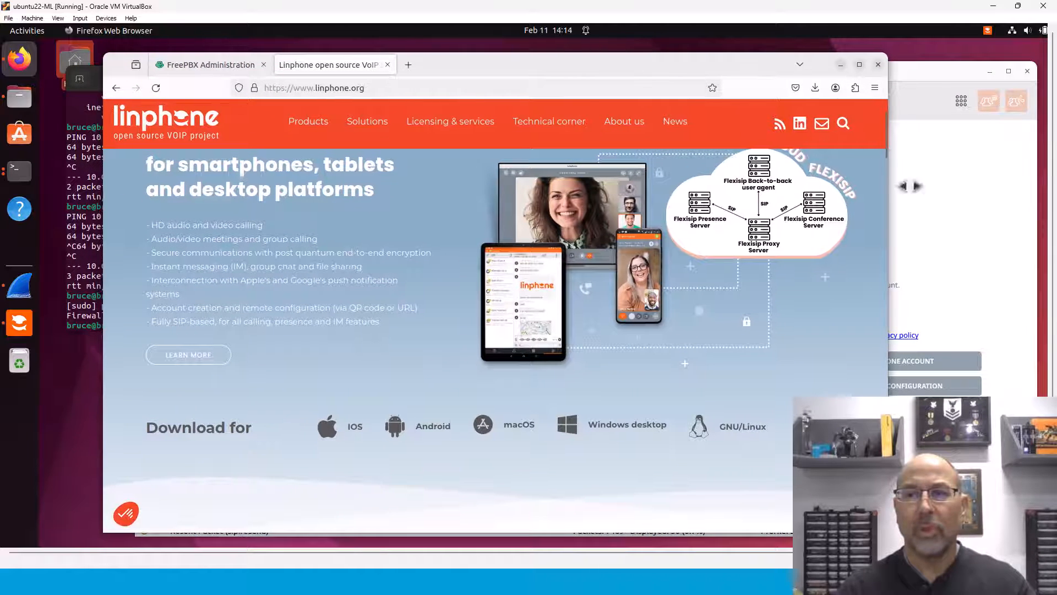
left_click(976, 215)
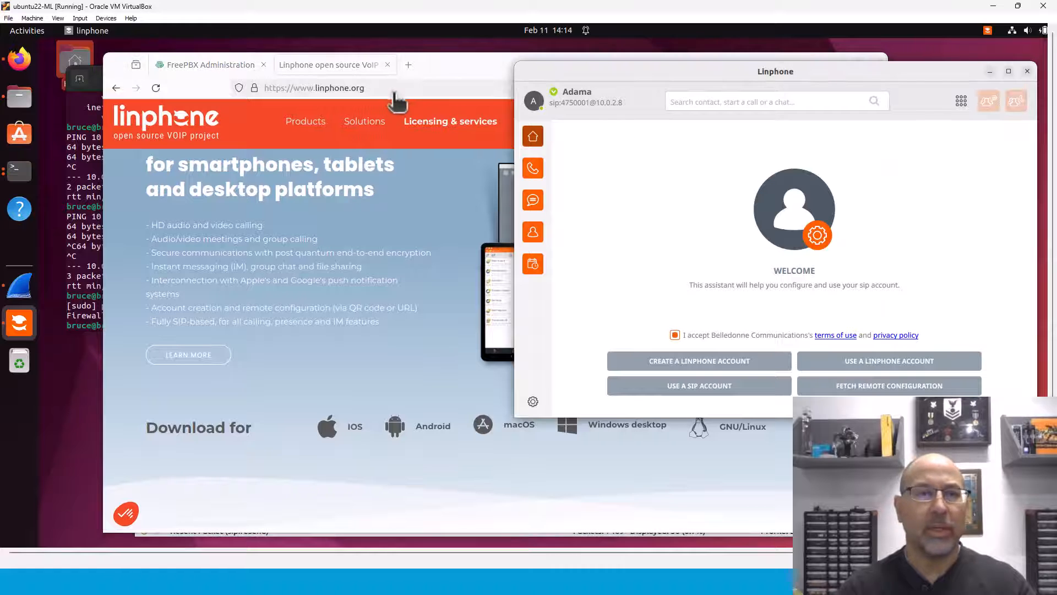
left_click_drag(444, 68, 493, 70)
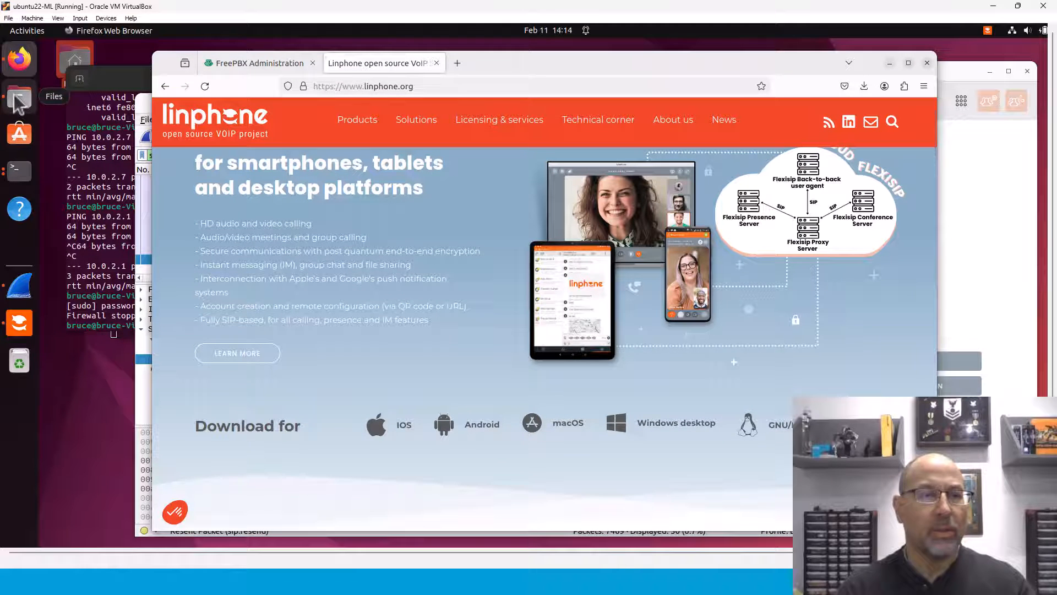
Step: Confirm Linphone-5.2.1.AppImage in Downloads may run as a program, then minimize Files
left_click(20, 98)
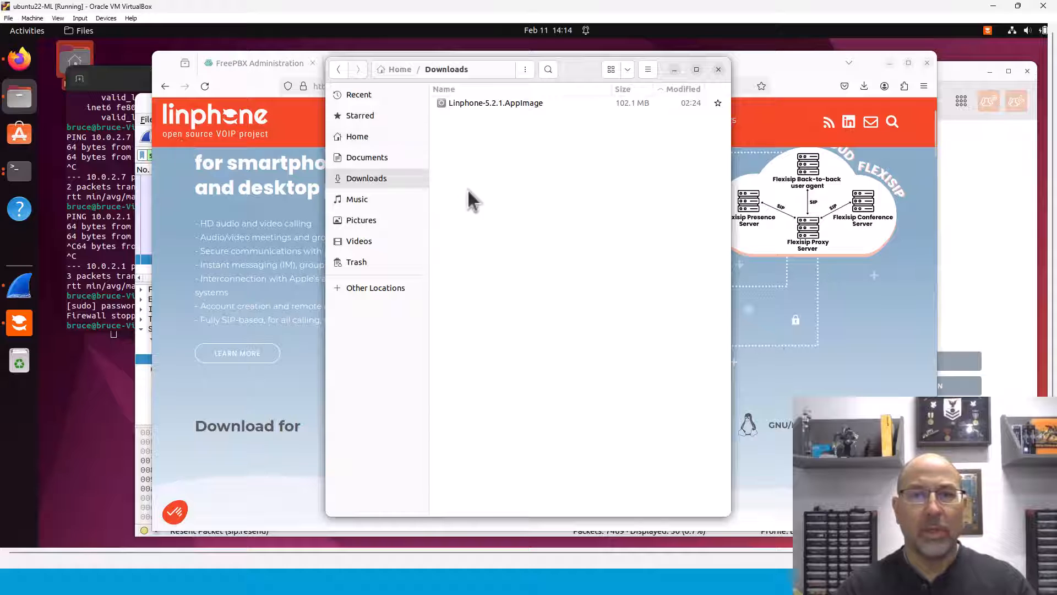
left_click(497, 102)
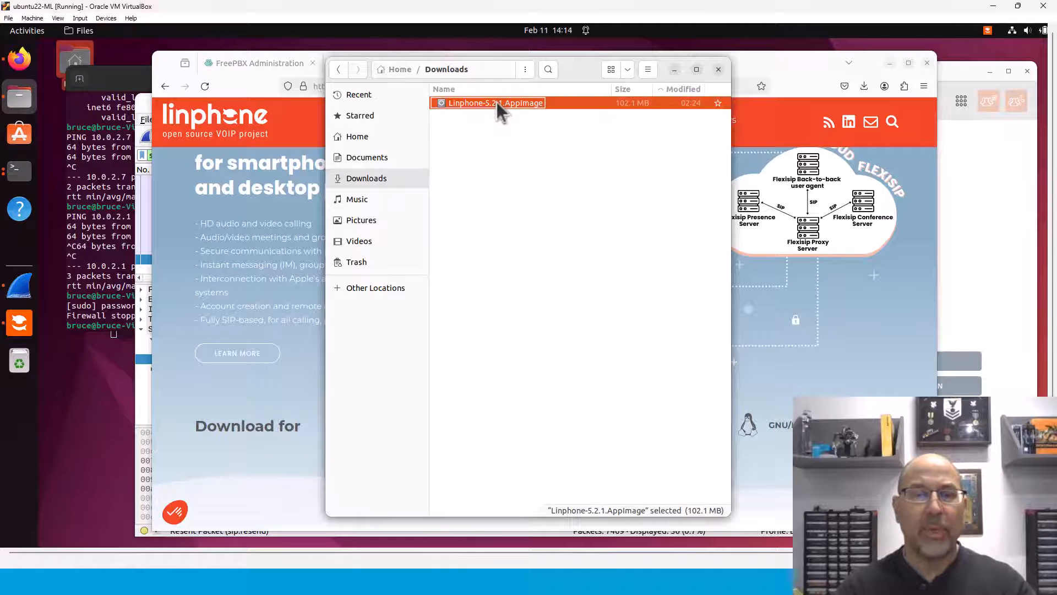
left_click(521, 163)
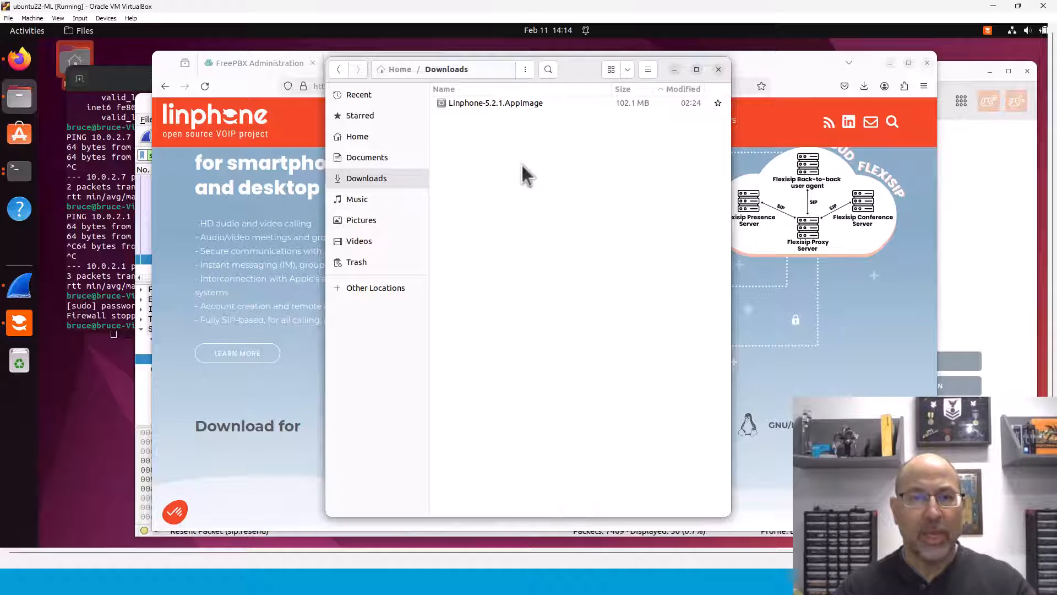
right_click(459, 103)
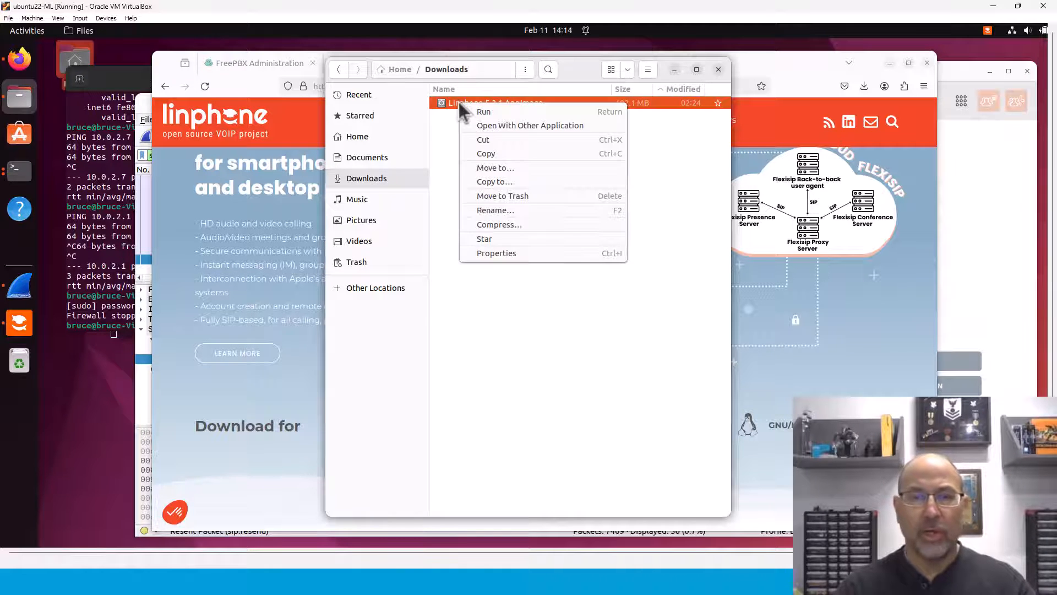
left_click(500, 252)
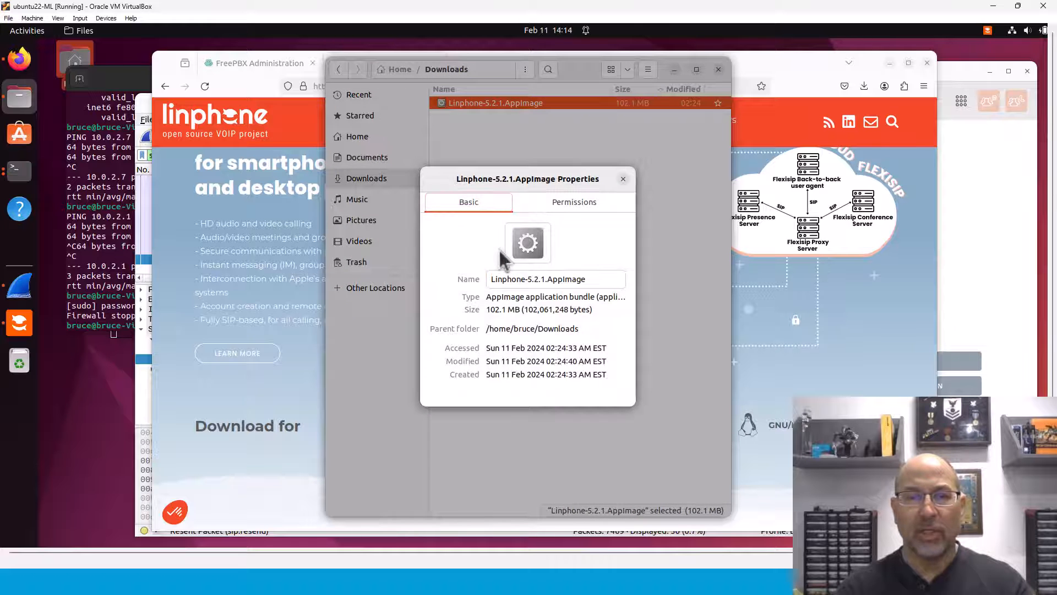
left_click(572, 212)
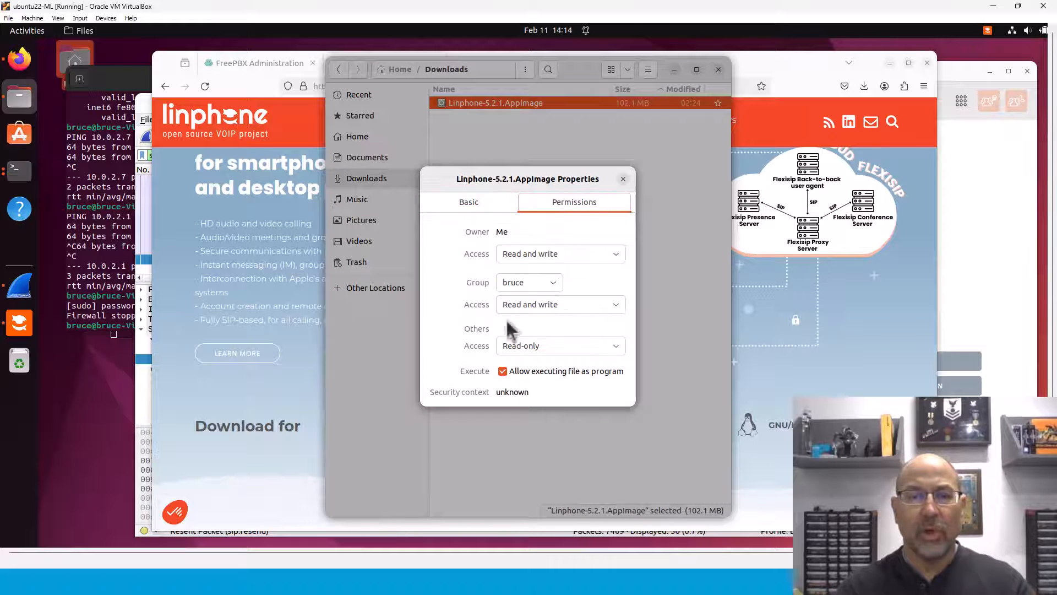
left_click(624, 179)
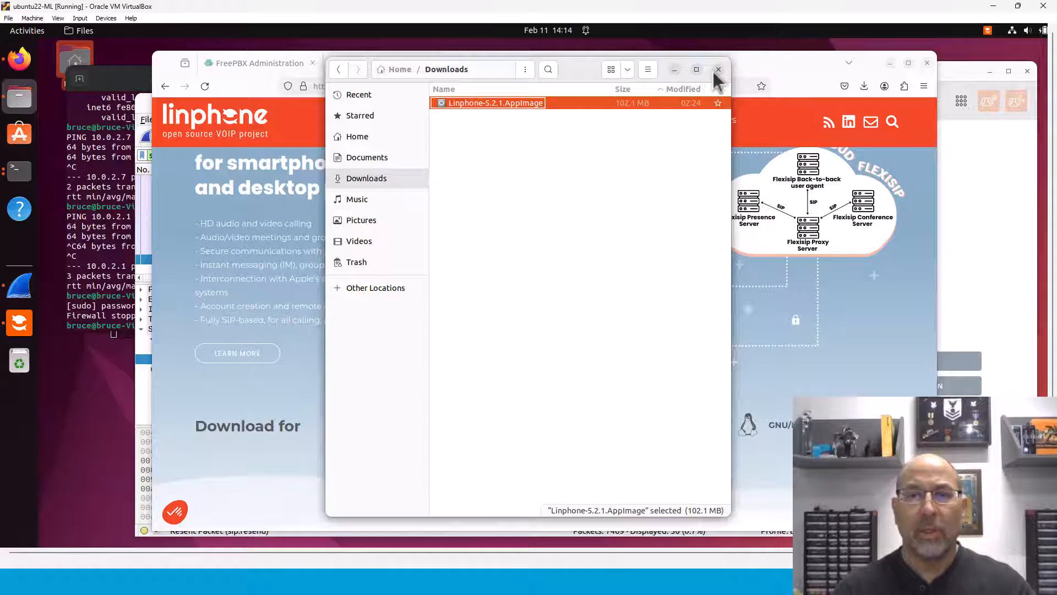
left_click(673, 70)
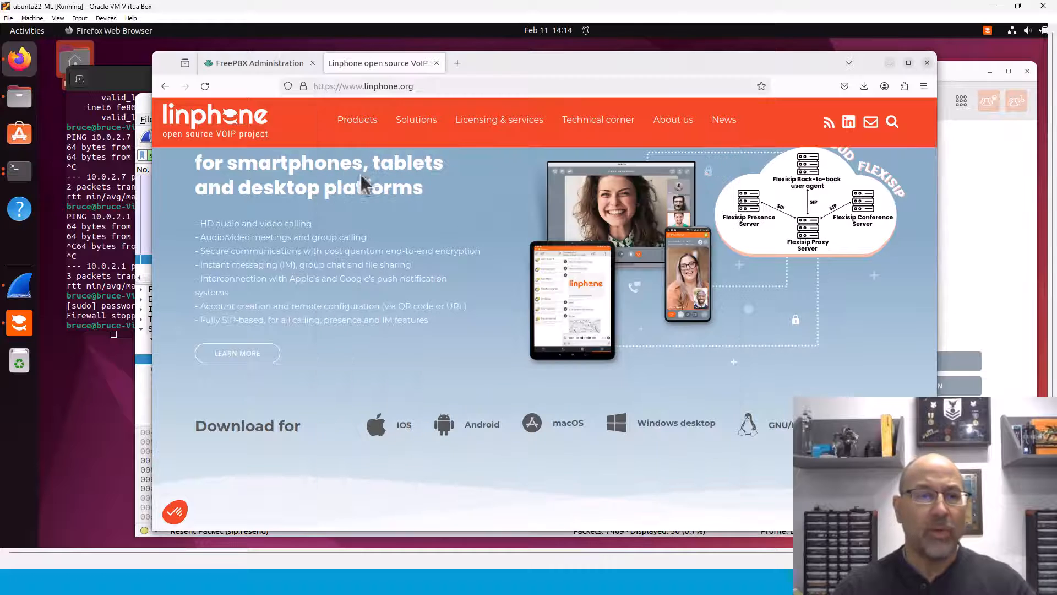
Step: Raise the registered Linphone softphone, then bring the Wireshark SIP capture in front
left_click(973, 288)
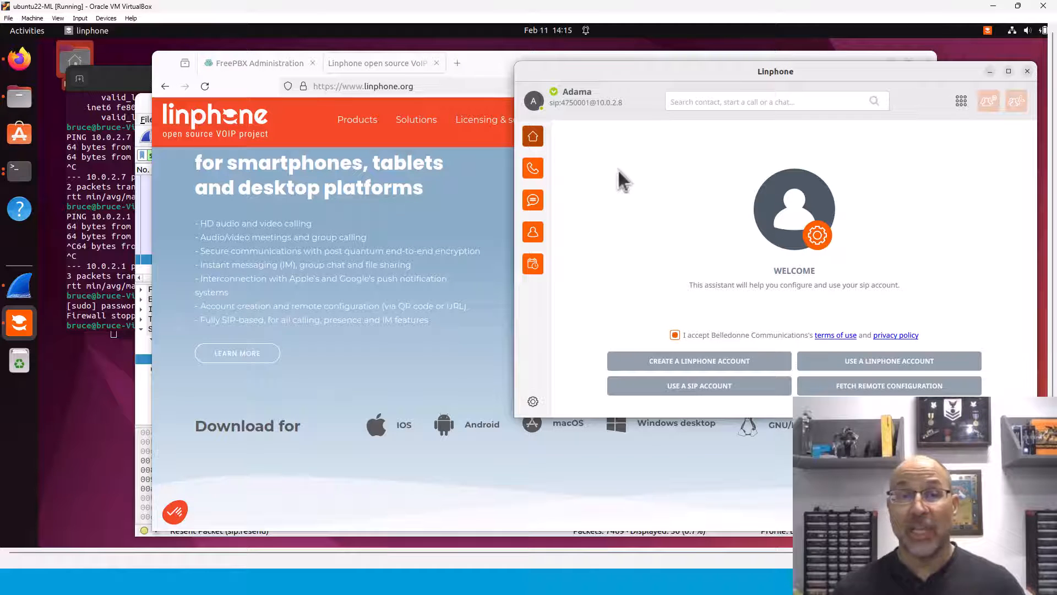
left_click(143, 396)
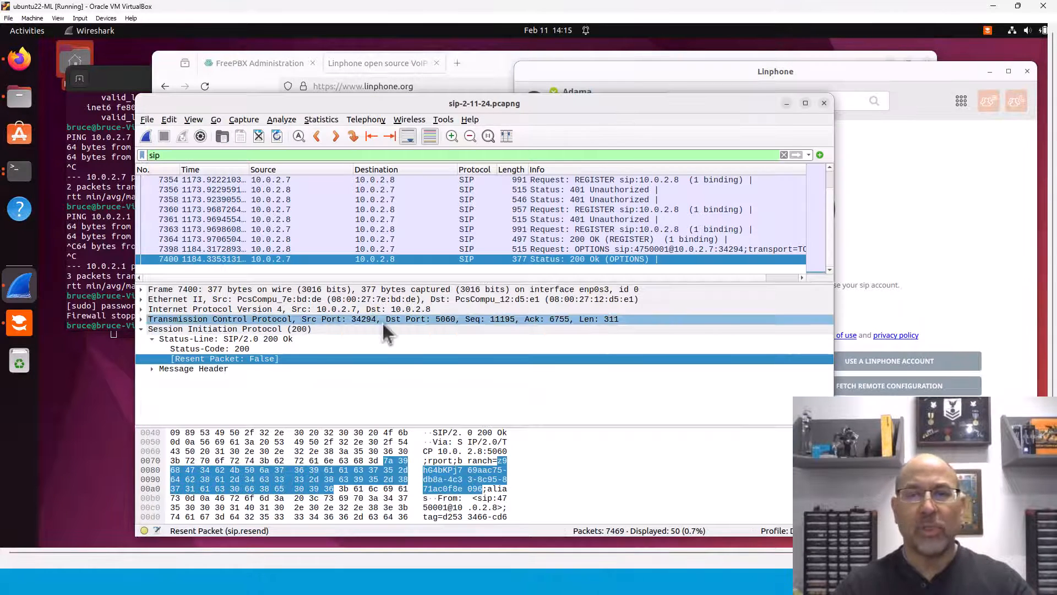
Step: Review the SIP packets, inspecting the 200 OK REGISTER (frame 7364) and OPTIONS request (frame 7398)
left_click_drag(542, 105, 544, 67)
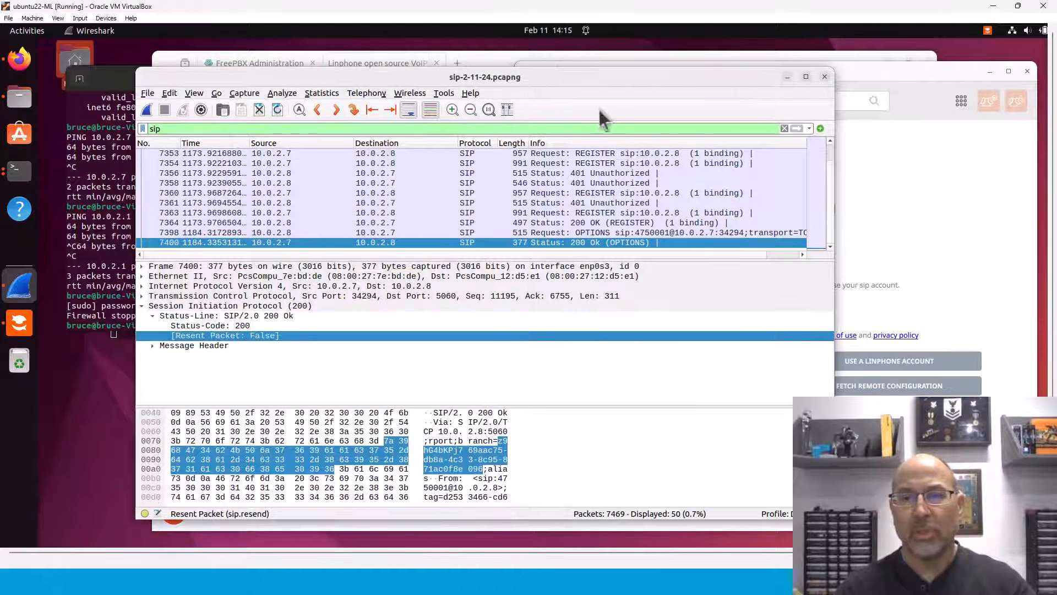
left_click(829, 153)
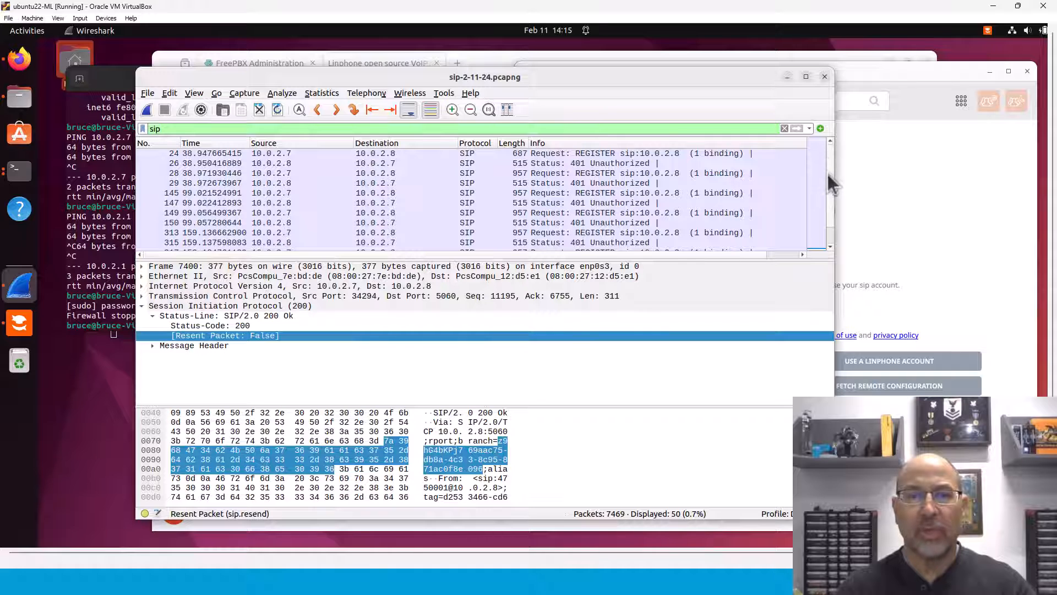
left_click(829, 235)
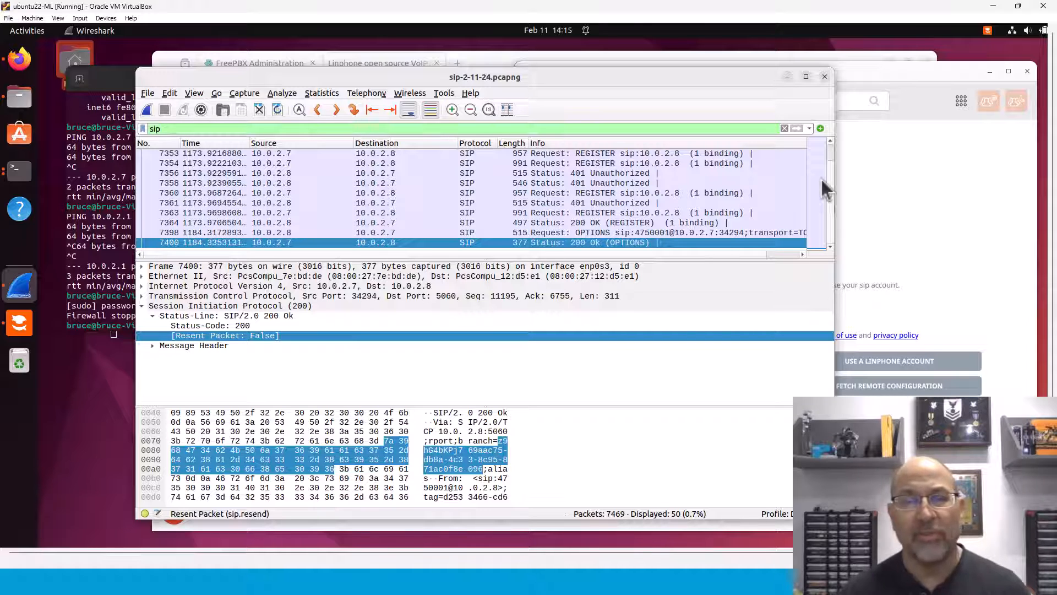
left_click(587, 229)
left_click(589, 222)
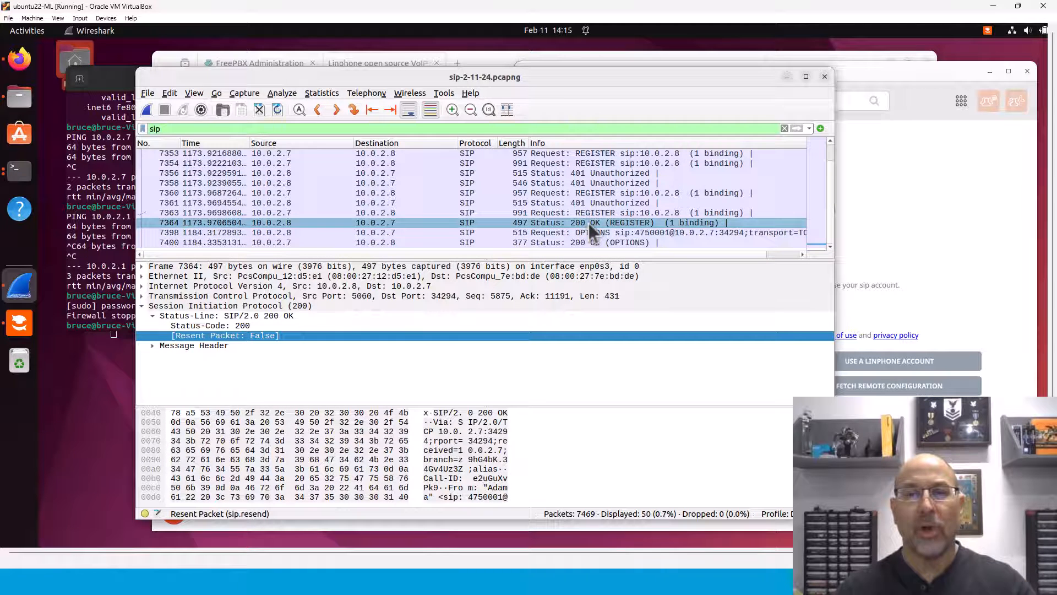
left_click(680, 233)
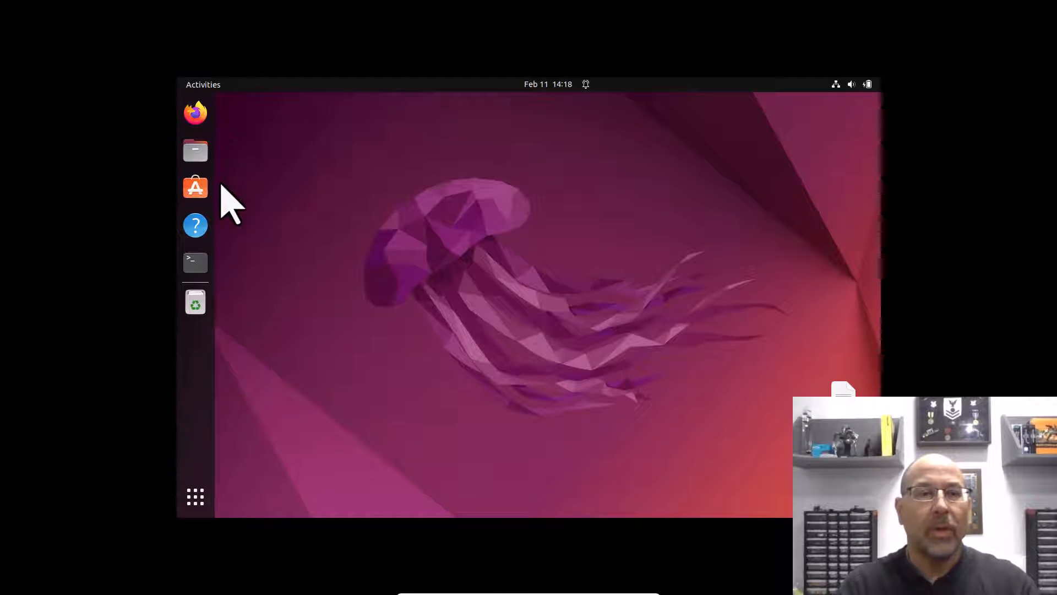
Step: Open a terminal and run 'ip a' to show the address 10.0.2.100
left_click(196, 264)
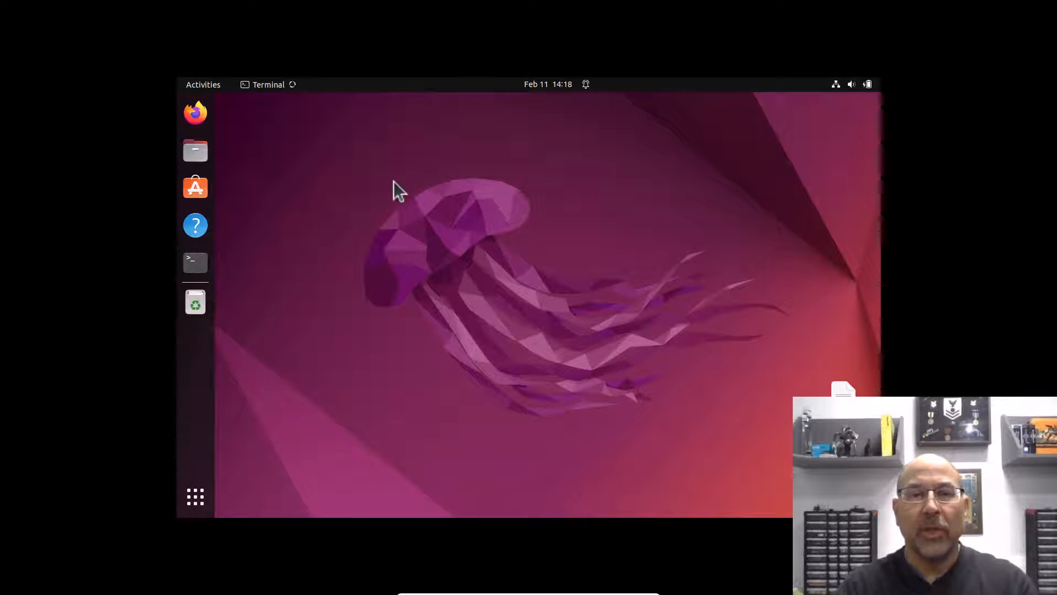
type("ip a")
key("Return")
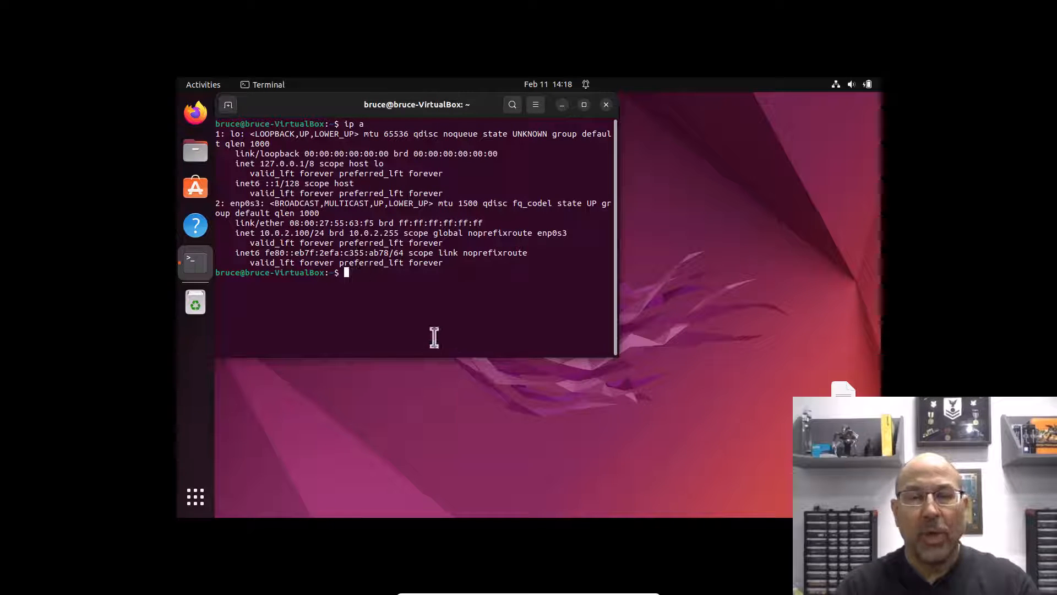
Step: Ping 10.0.2.8 after fixing the 'pin' typo, stopping at 3 replies with 0% loss
type("pin 10.0.2.8")
key("Return")
key("Up")
key("Left")
key("Left")
key("Left")
key("Left")
key("Left")
key("Left")
key("Left")
key("Left")
key("Left")
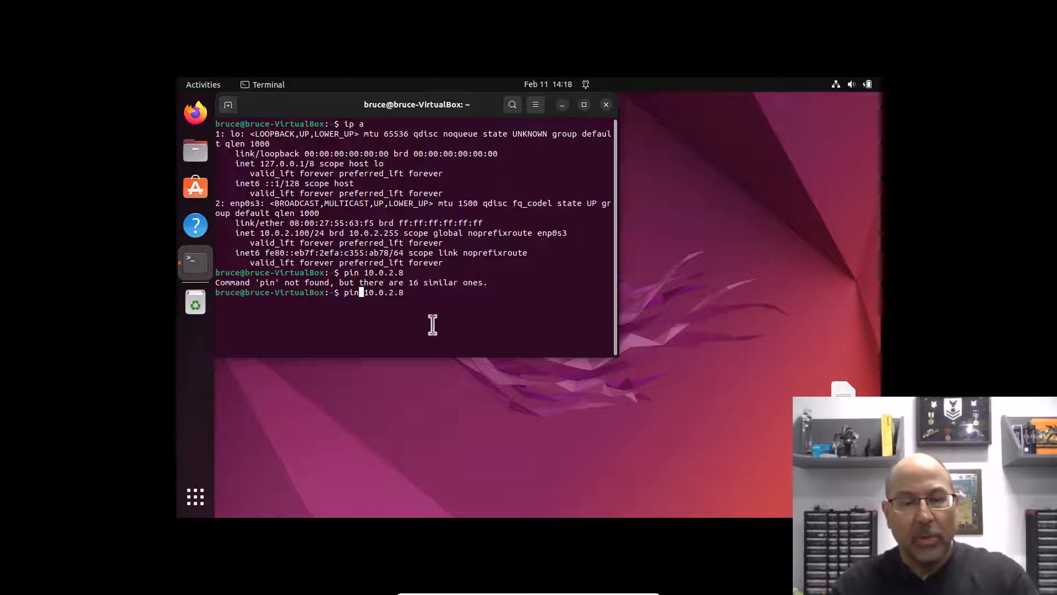
type("g")
key("Return")
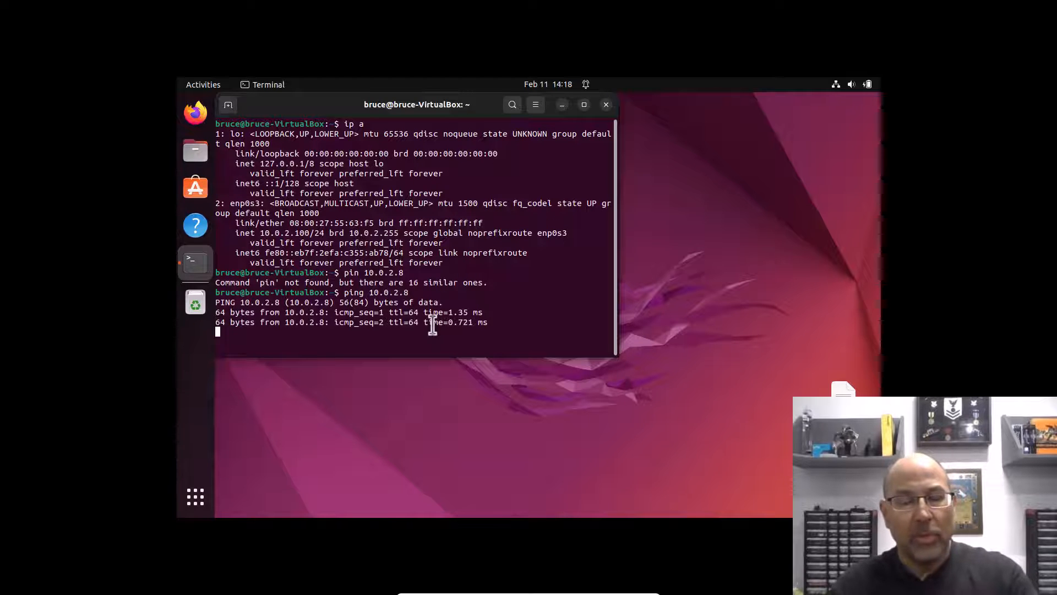
key("ctrl+c")
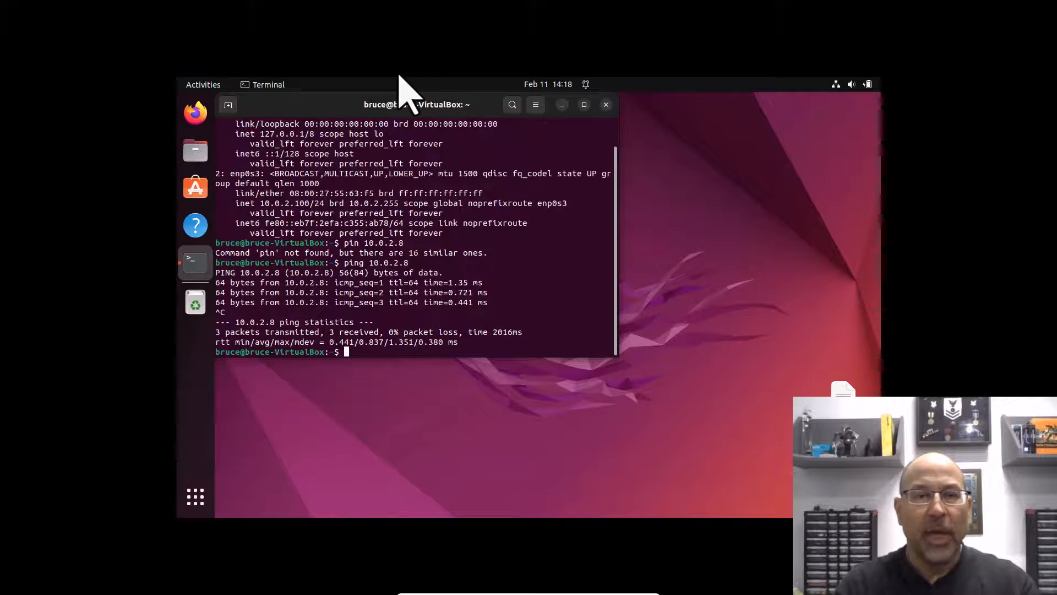
left_click_drag(341, 111, 438, 158)
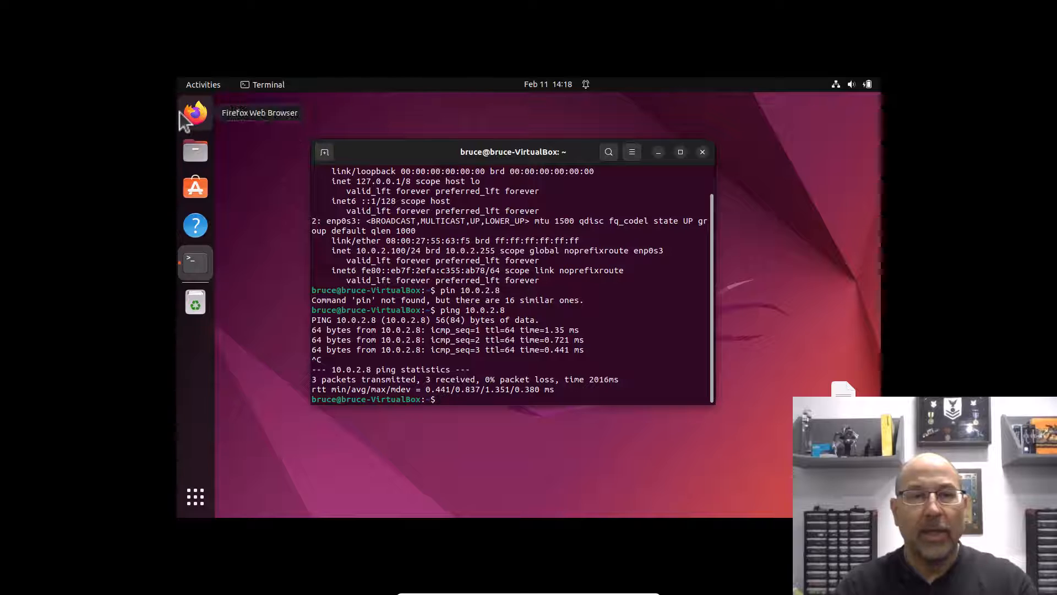
Step: Download the GNU/Linux Linphone AppImage (99.7 MB) from linphone.org, then minimize Firefox
left_click(181, 113)
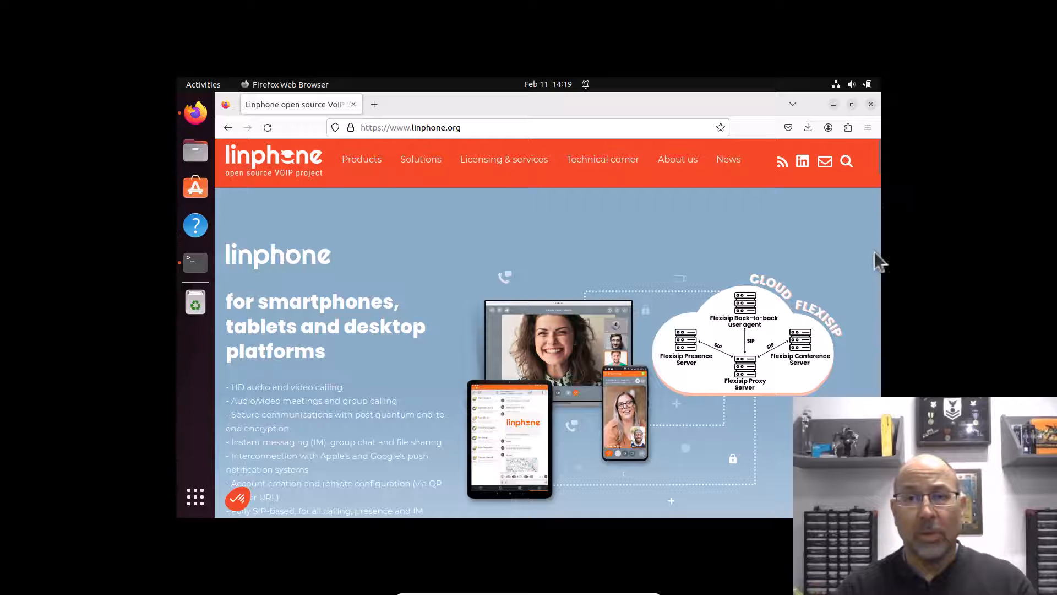
left_click_drag(878, 163, 880, 199)
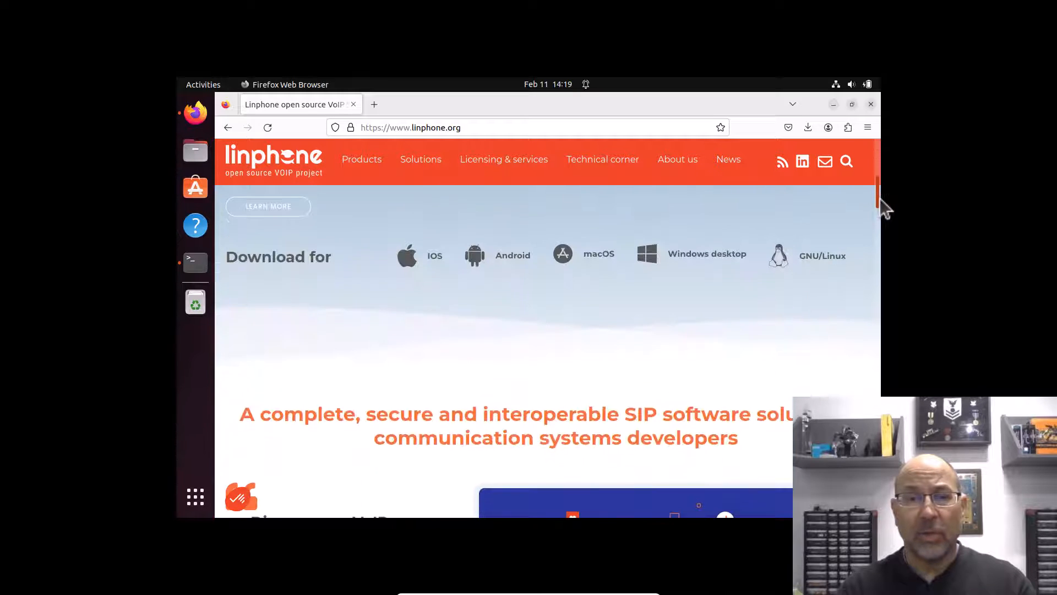
left_click(819, 263)
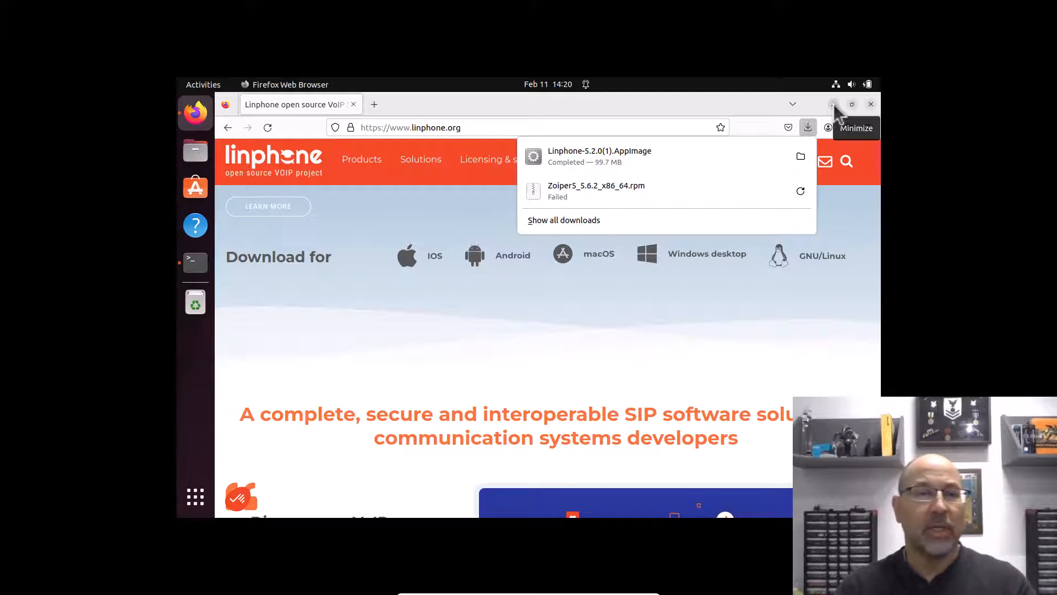
left_click(871, 104)
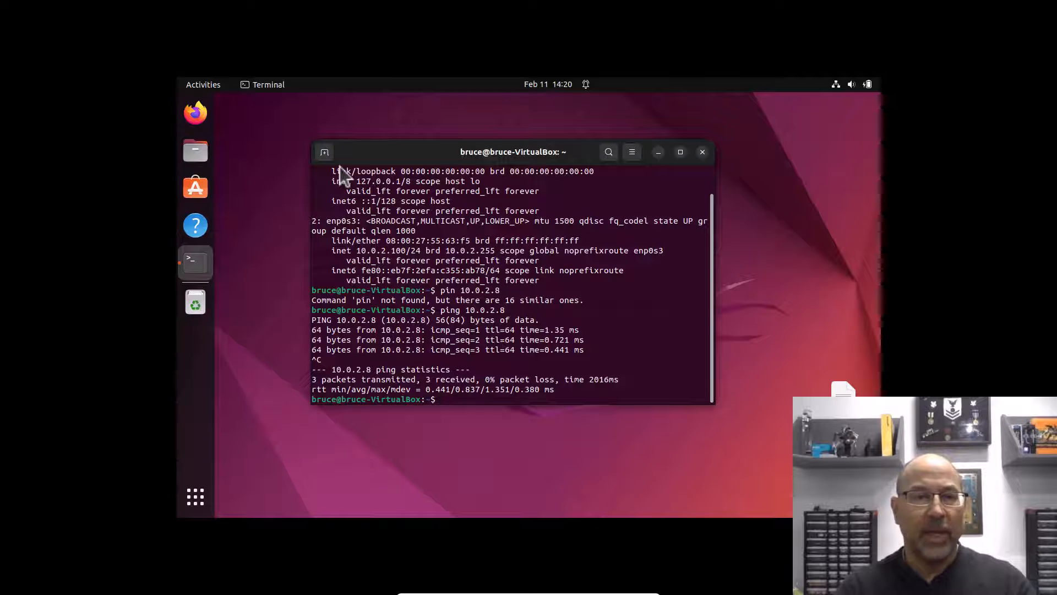
Step: Allow Linphone-5.2.0.AppImage in Downloads to execute as a program via its Permissions settings
left_click(195, 150)
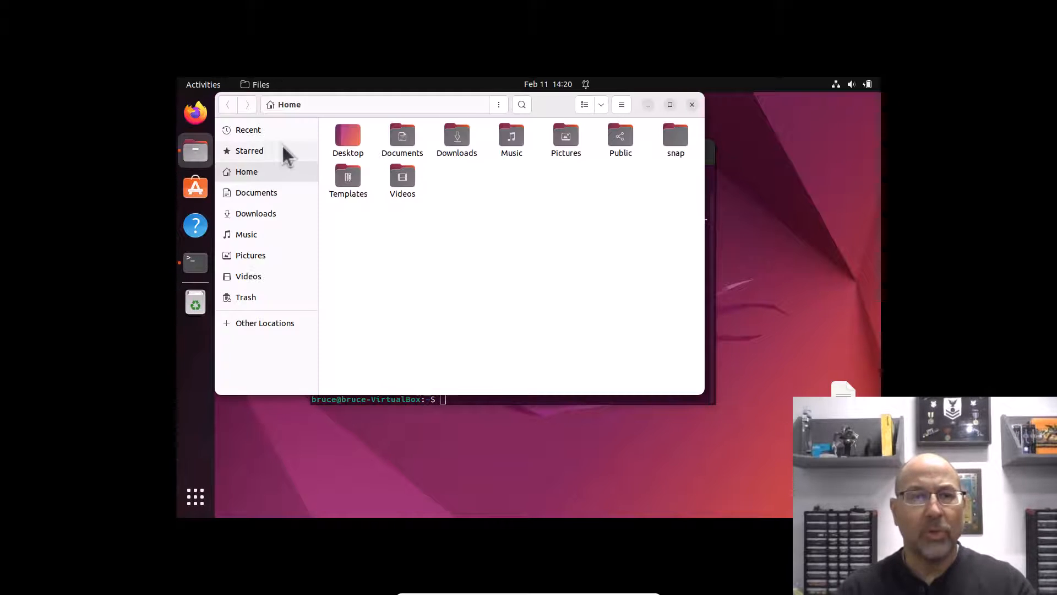
double_click(457, 136)
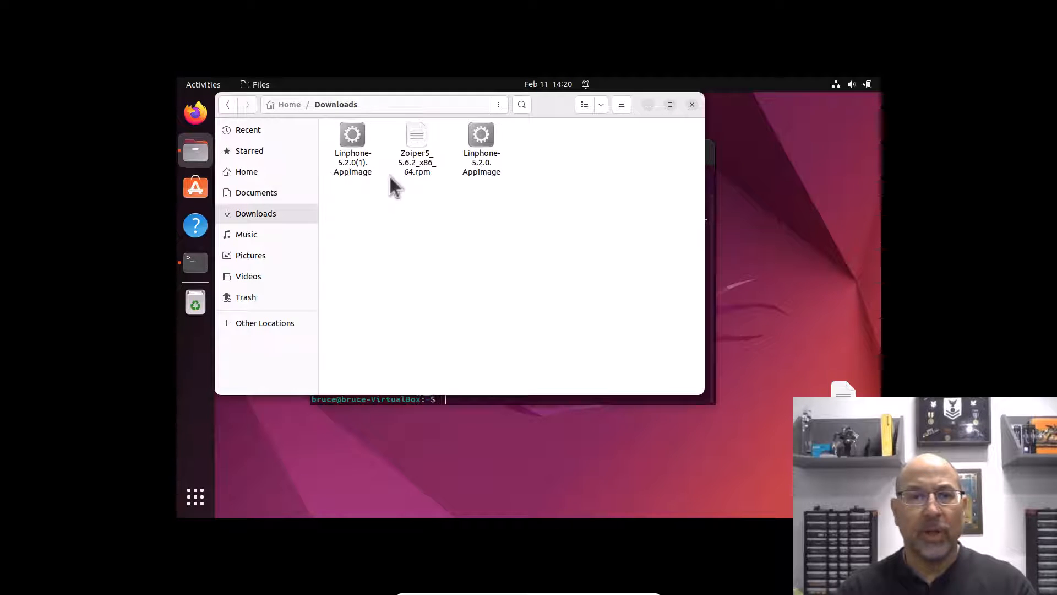
right_click(481, 135)
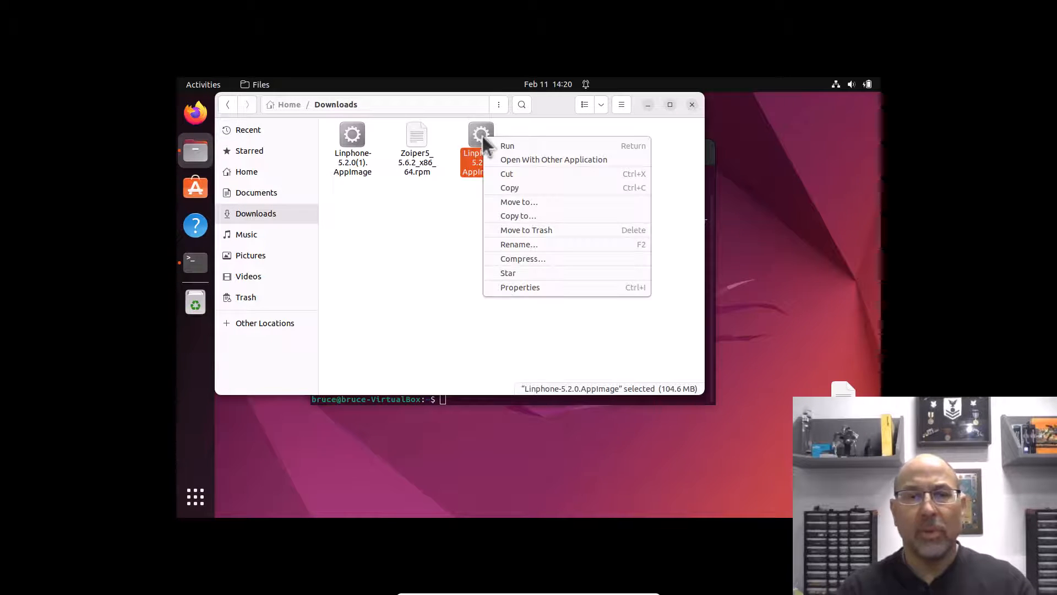
left_click(500, 283)
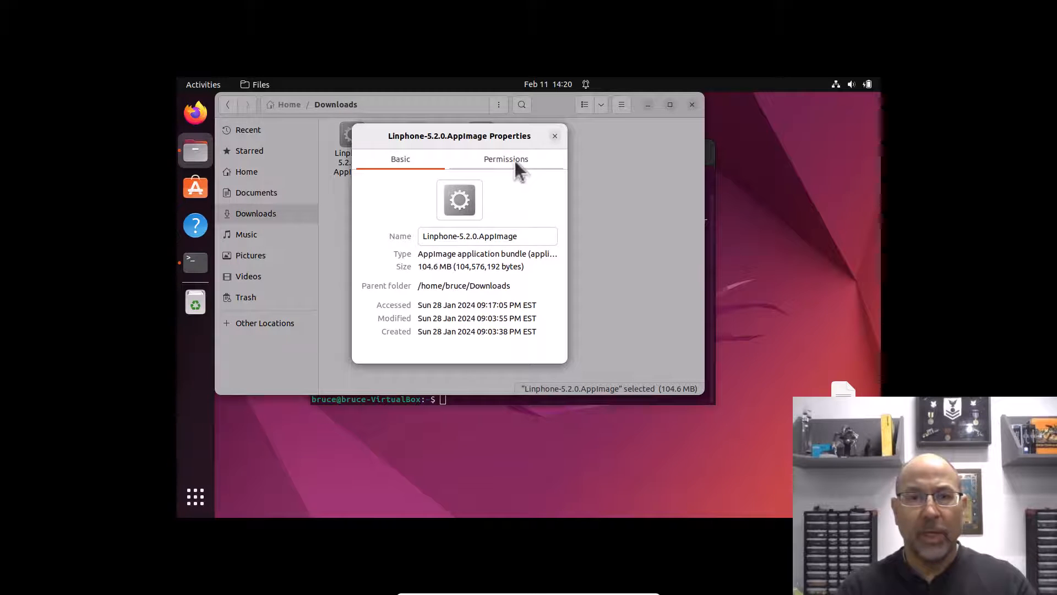
left_click(514, 160)
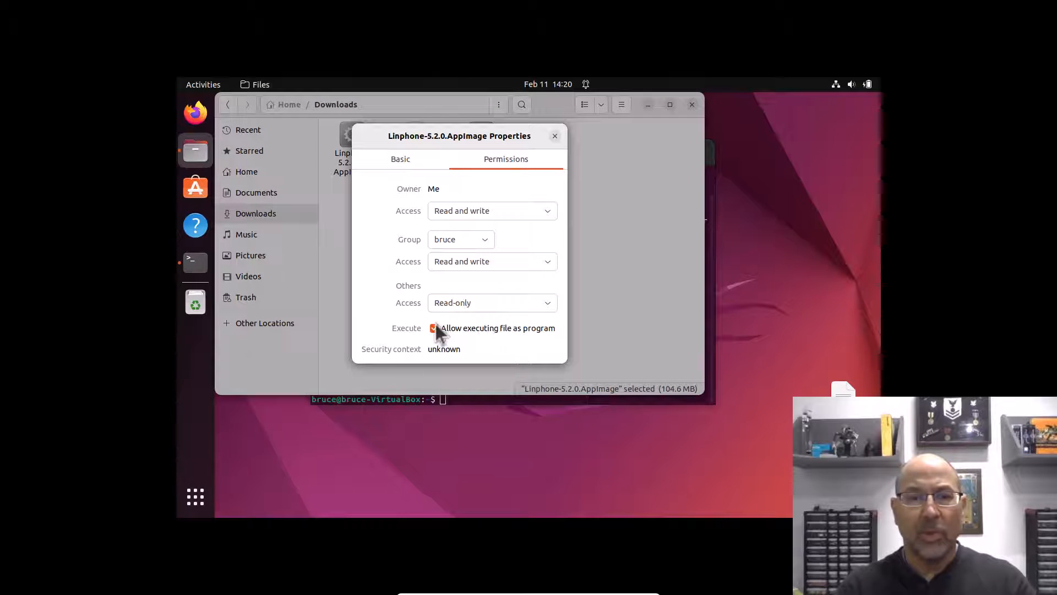
left_click(555, 136)
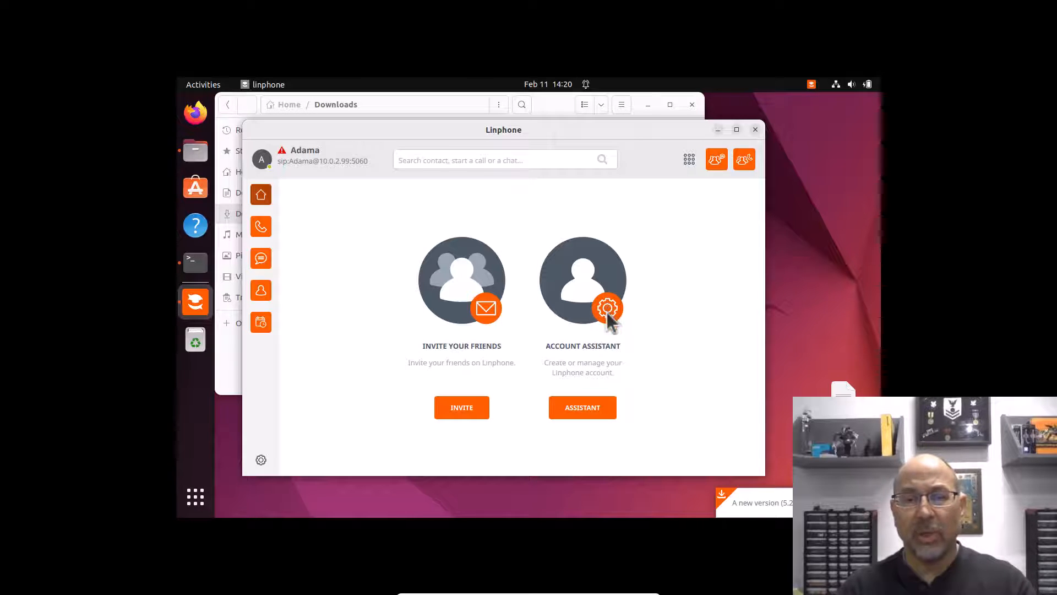
Step: Start a third-party SIP account in the assistant with username and display name Starbuck
left_click(567, 409)
left_click(437, 444)
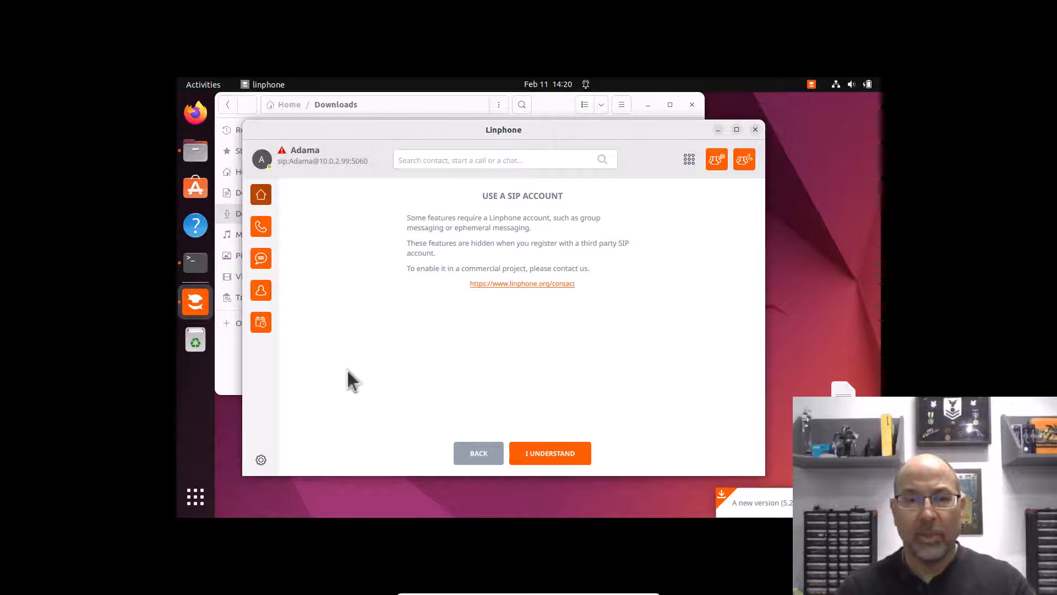
left_click(555, 459)
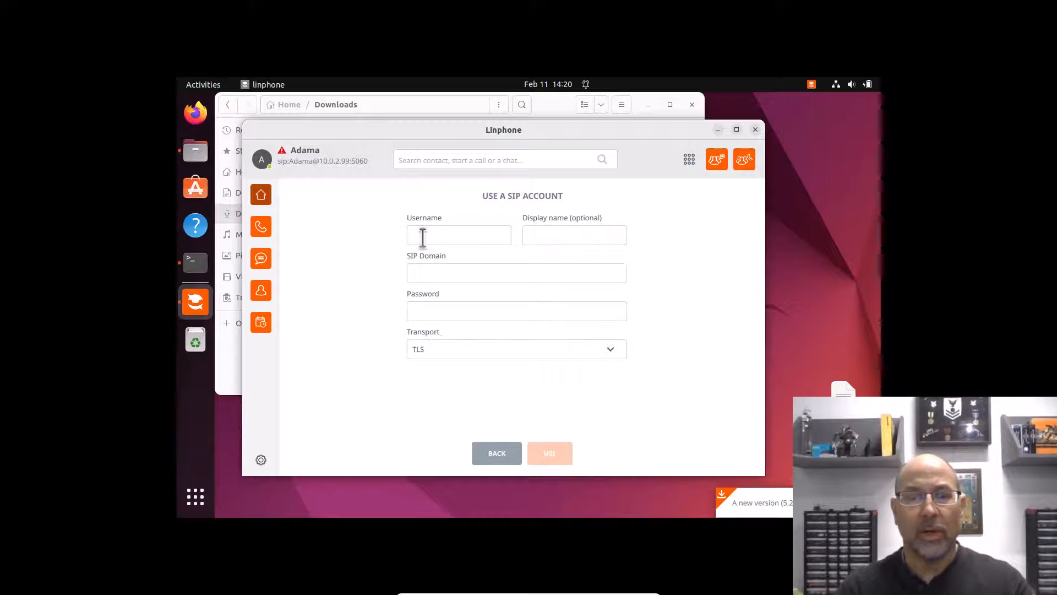
left_click(422, 237)
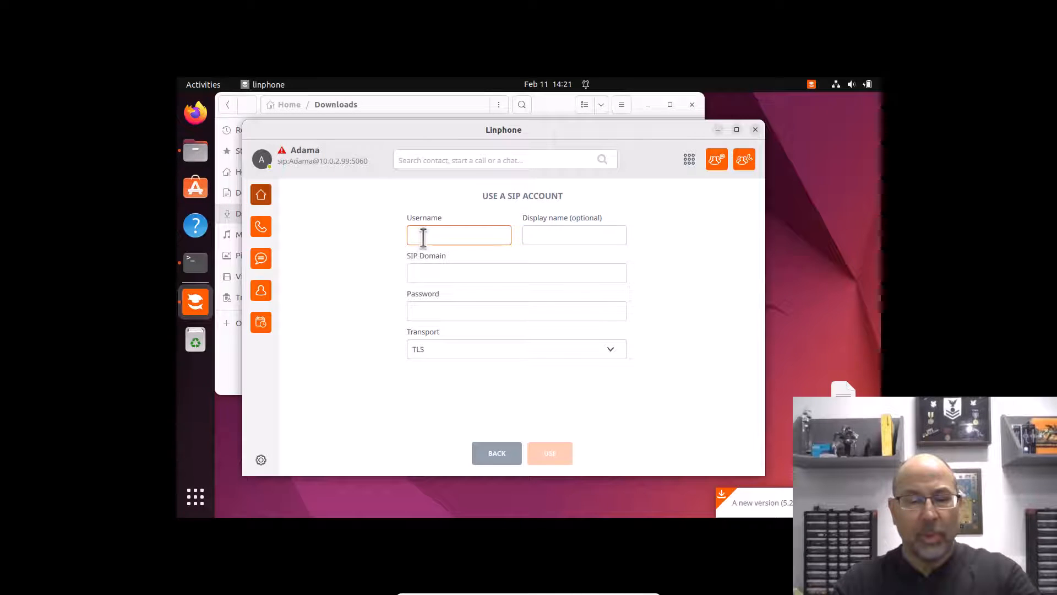
type("St")
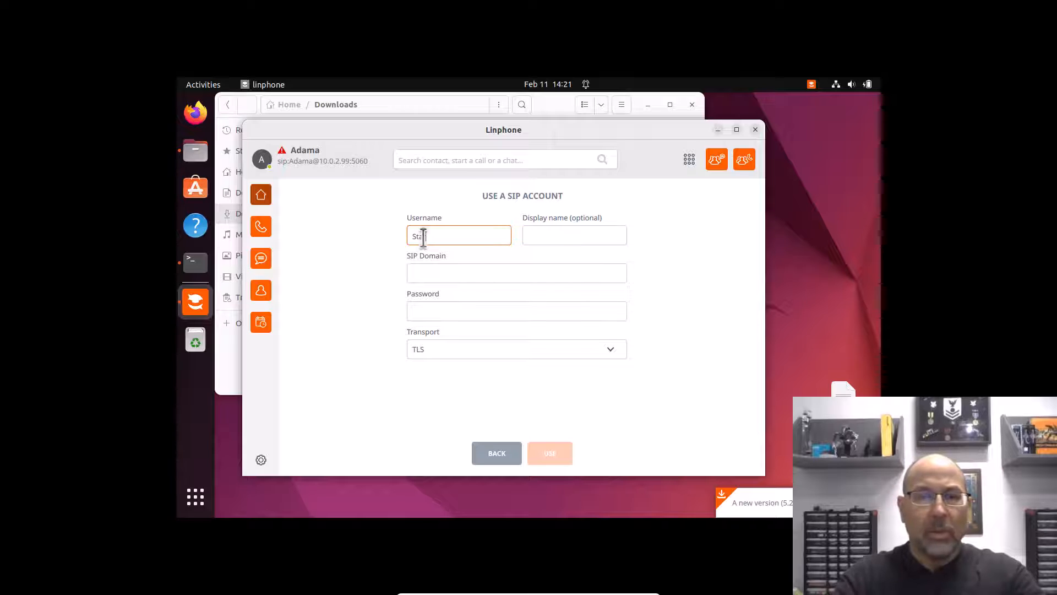
type("arbuck")
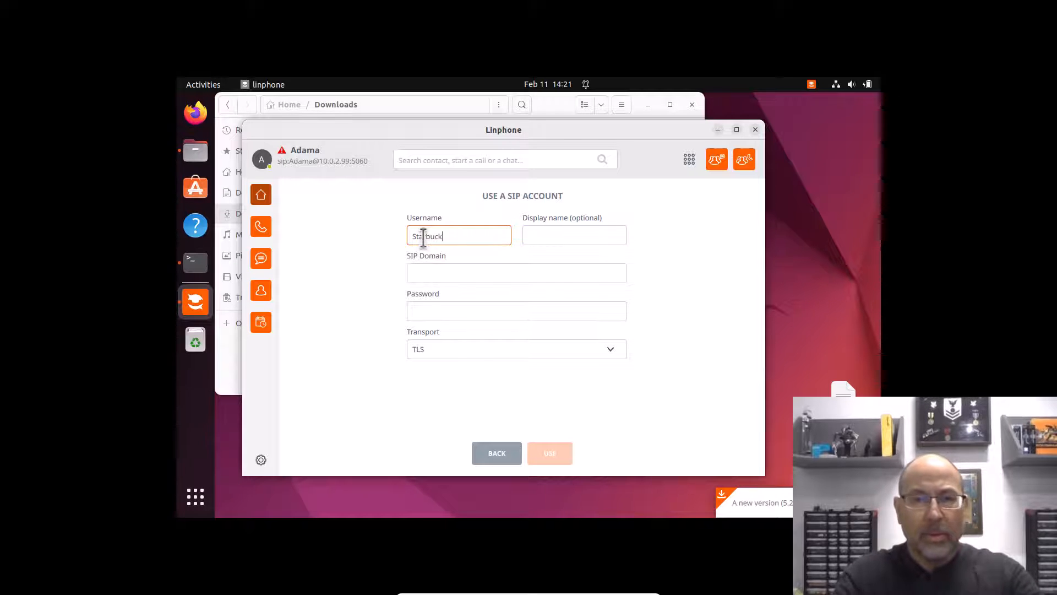
left_click(551, 237)
type("St")
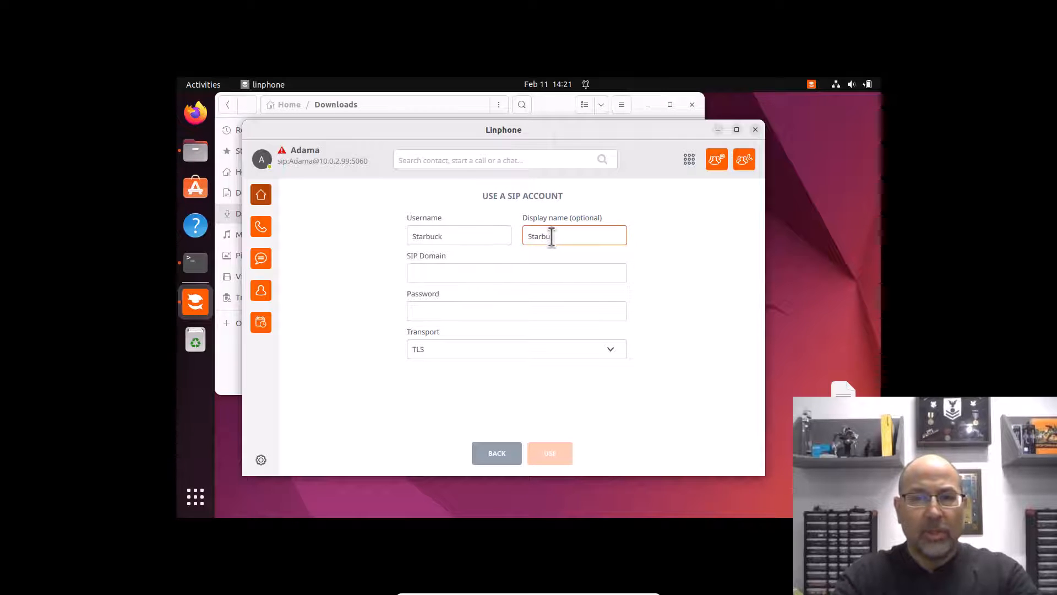
type("arbu")
type("ck")
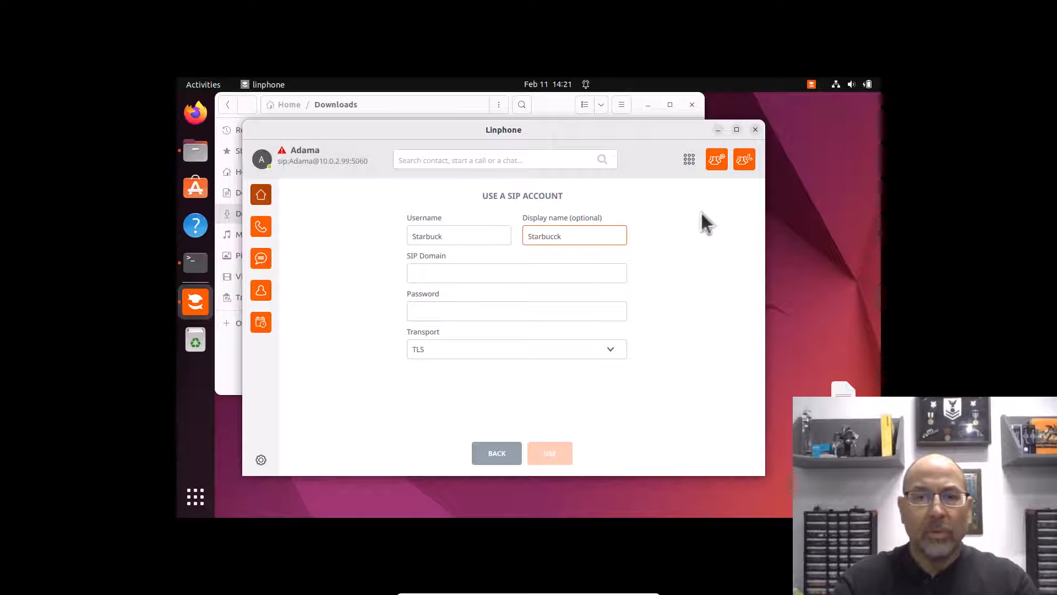
Step: Enter SIP domain 10.0.2.8 and the account password, choose TCP transport, and add the account
left_click(440, 273)
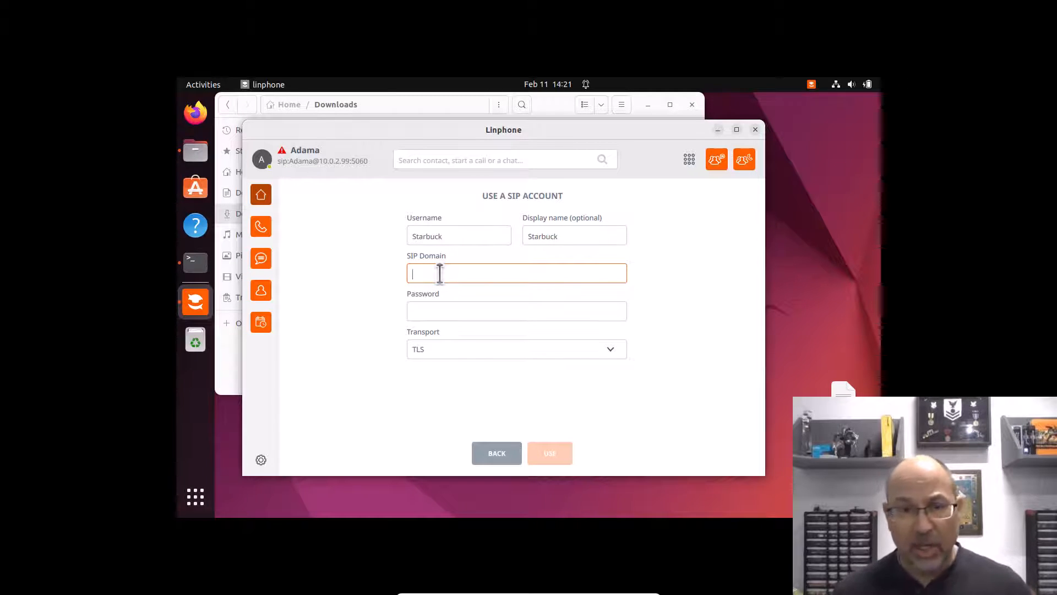
type("10")
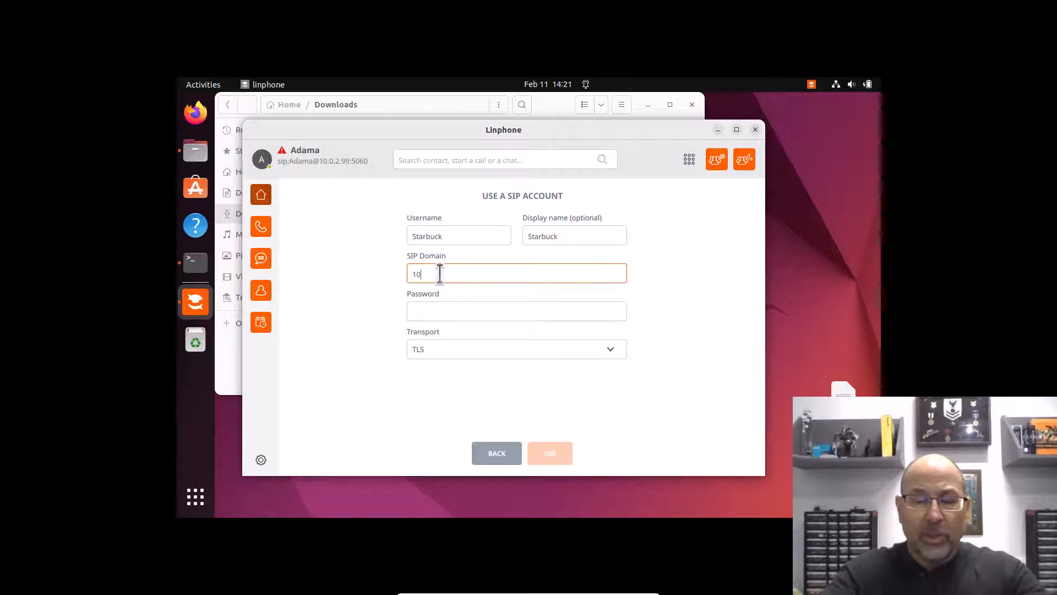
type(".0.2.8")
left_click(446, 313)
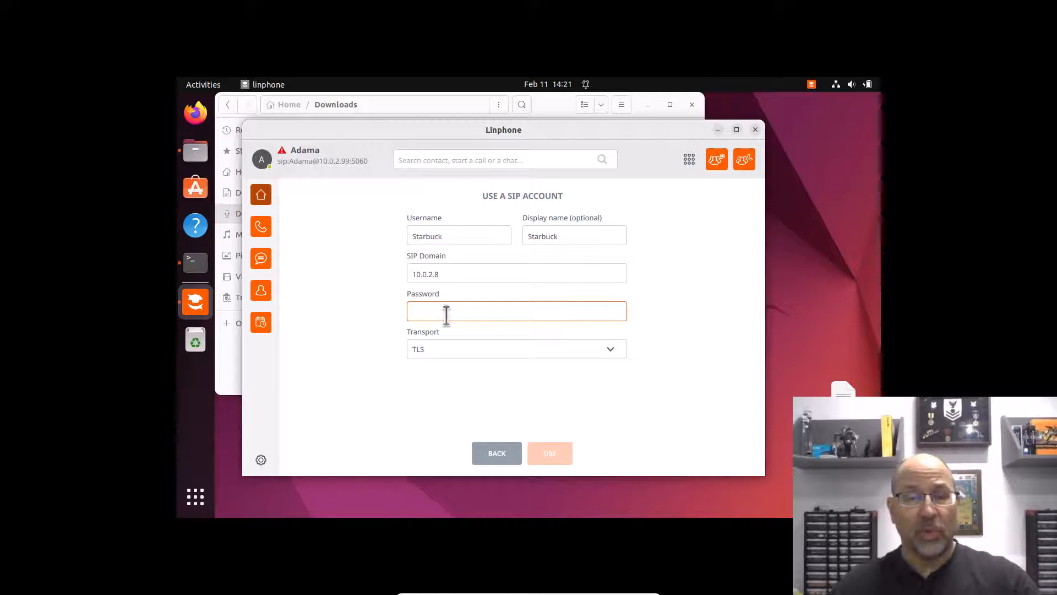
type("s")
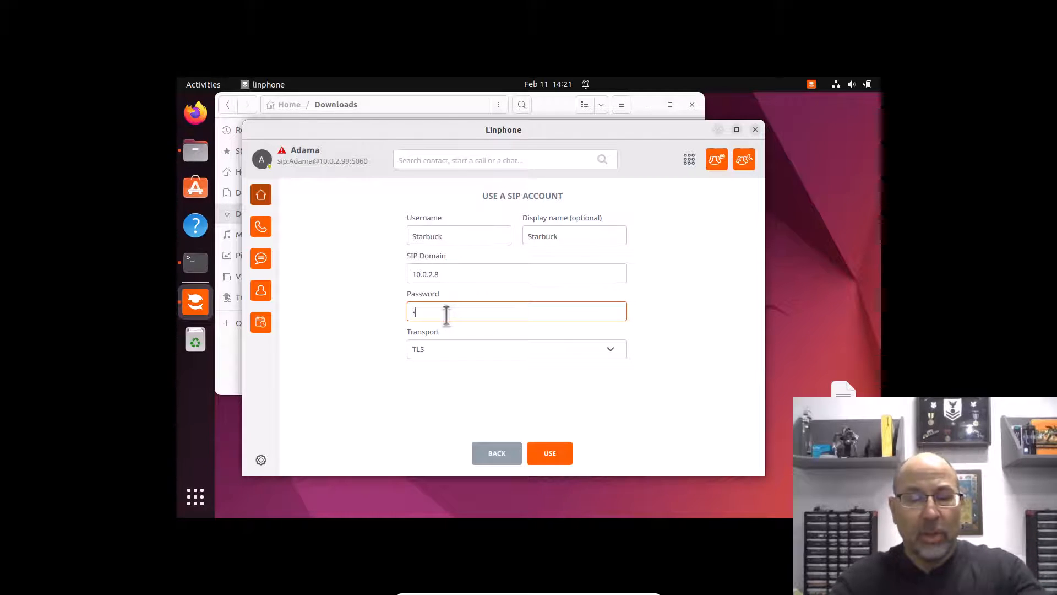
key("BackSpace")
key("BackSpace")
key("BackSpace")
type("s")
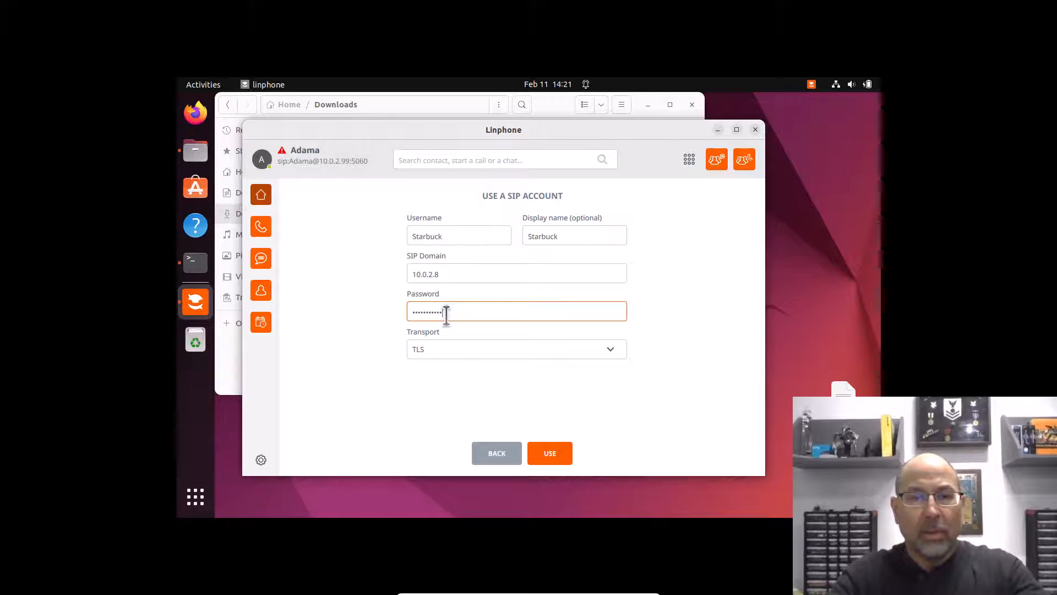
left_click(593, 348)
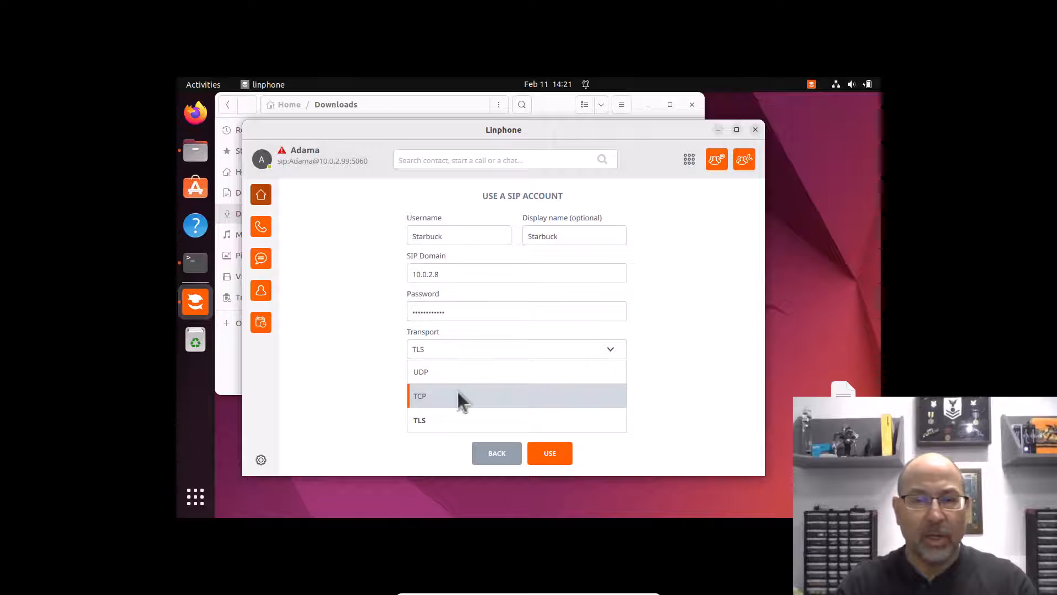
left_click(421, 398)
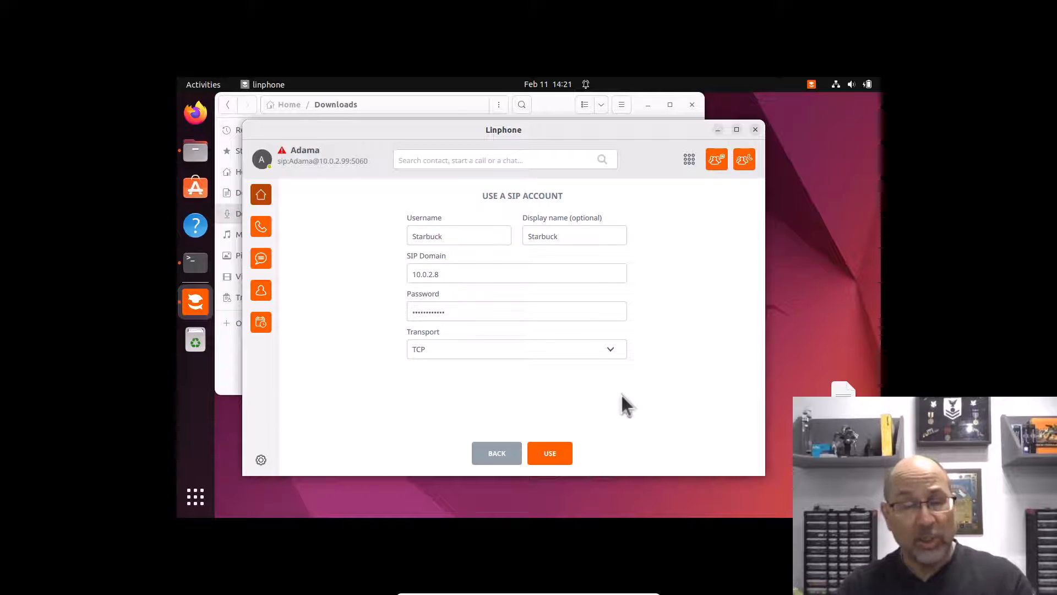
left_click(543, 458)
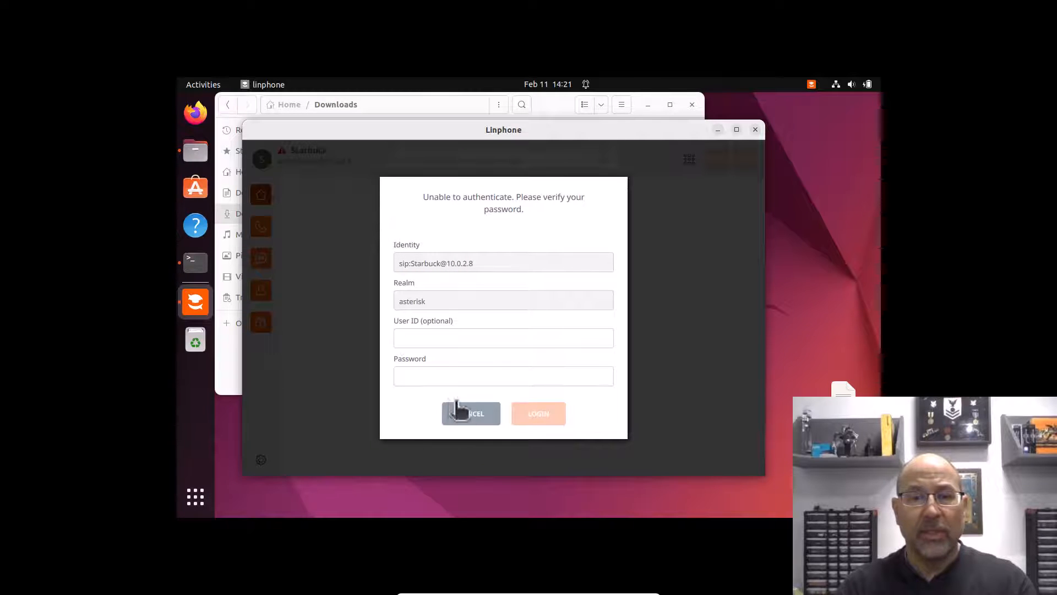
Step: Dismiss the password prompt, disable the old 10.0.2.99 account, and bring the terminal forward
left_click(472, 414)
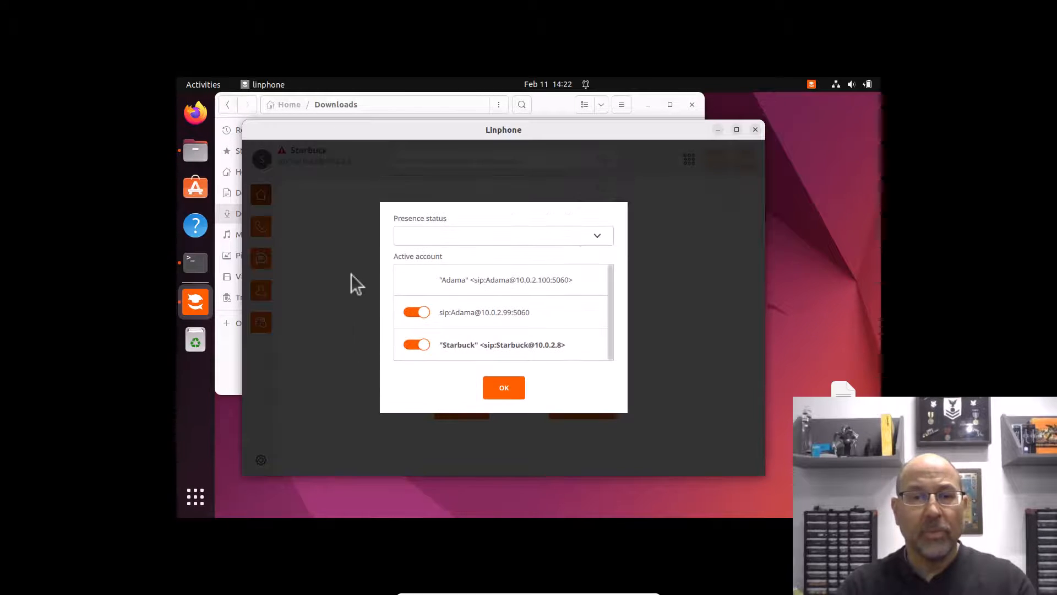
left_click(424, 312)
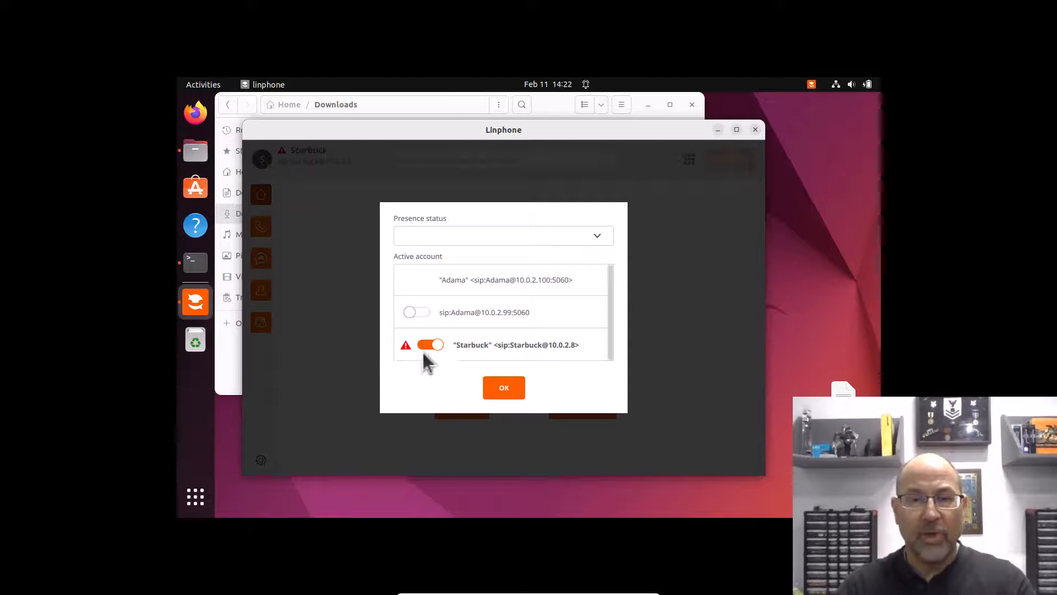
left_click(505, 390)
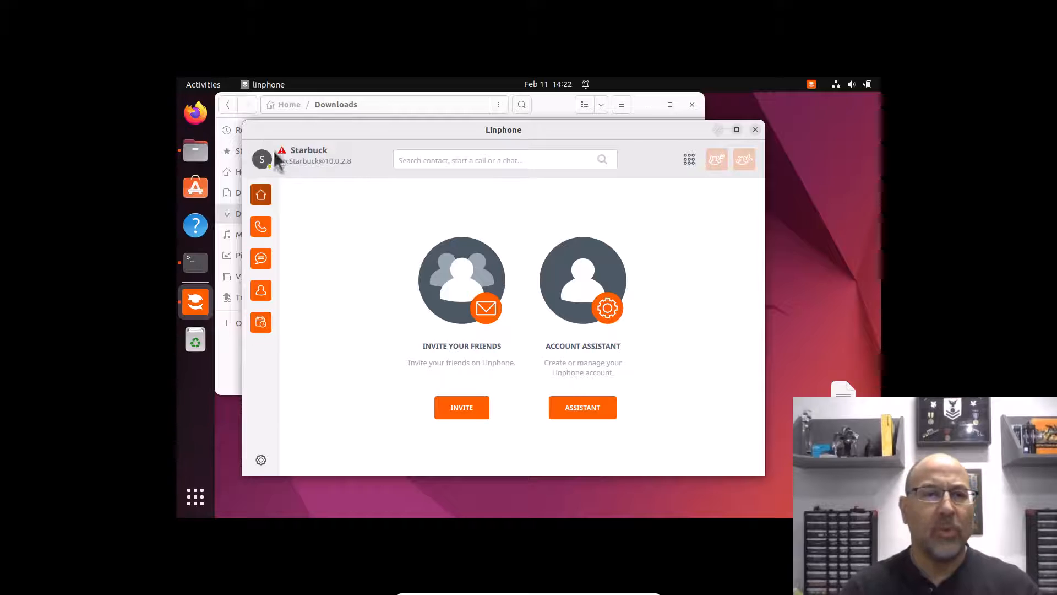
left_click(195, 264)
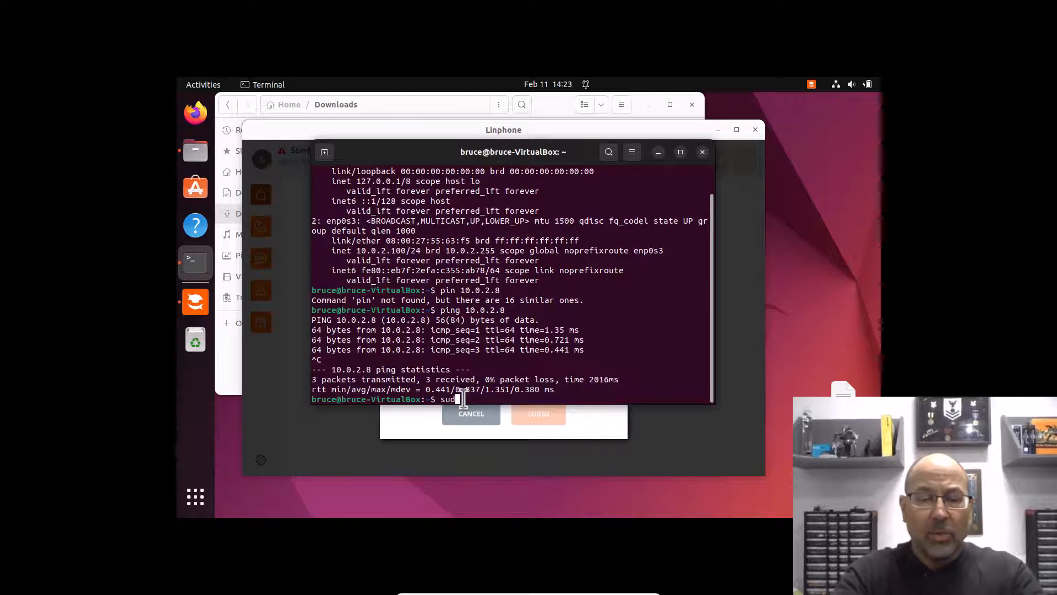
Step: Launch Wireshark with sudo and start capturing on the enp0s3 interface
type("shark")
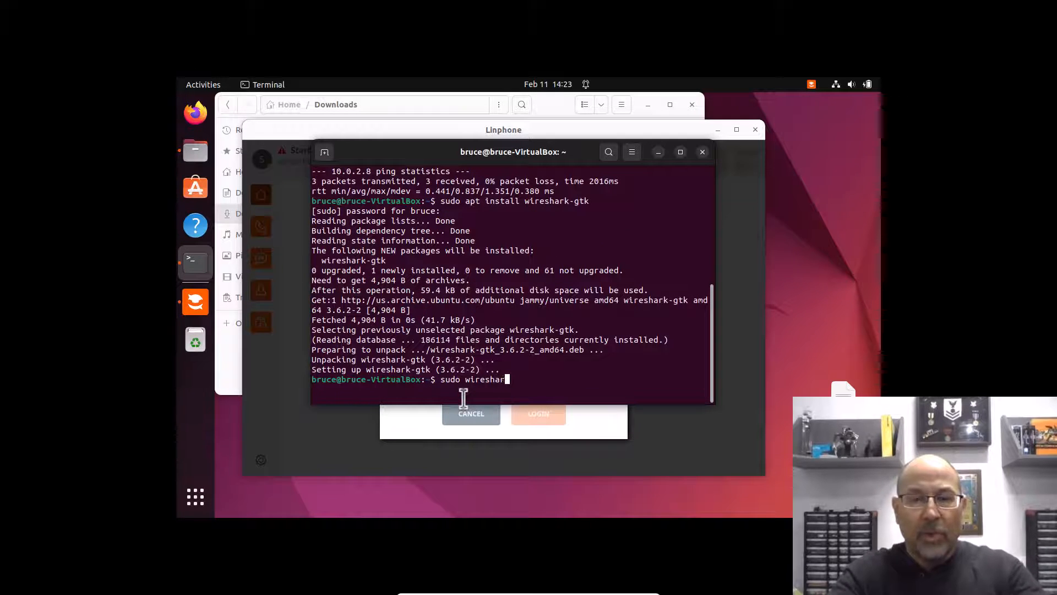
key("Return")
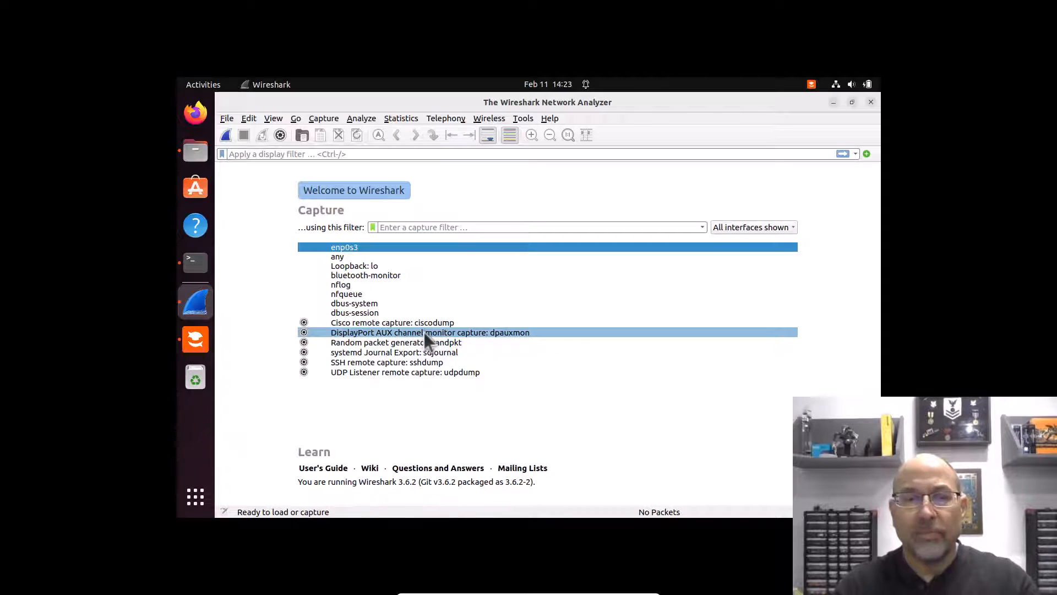
double_click(354, 246)
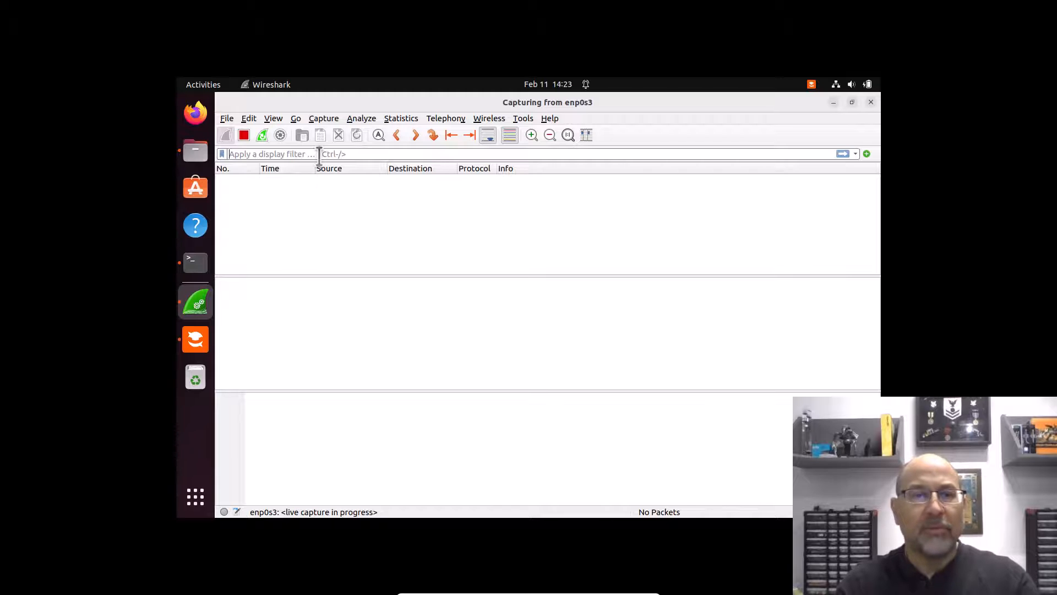
Step: Filter the capture to sip && ip.addr==10.0.2.100, then stop capturing
type("sip")
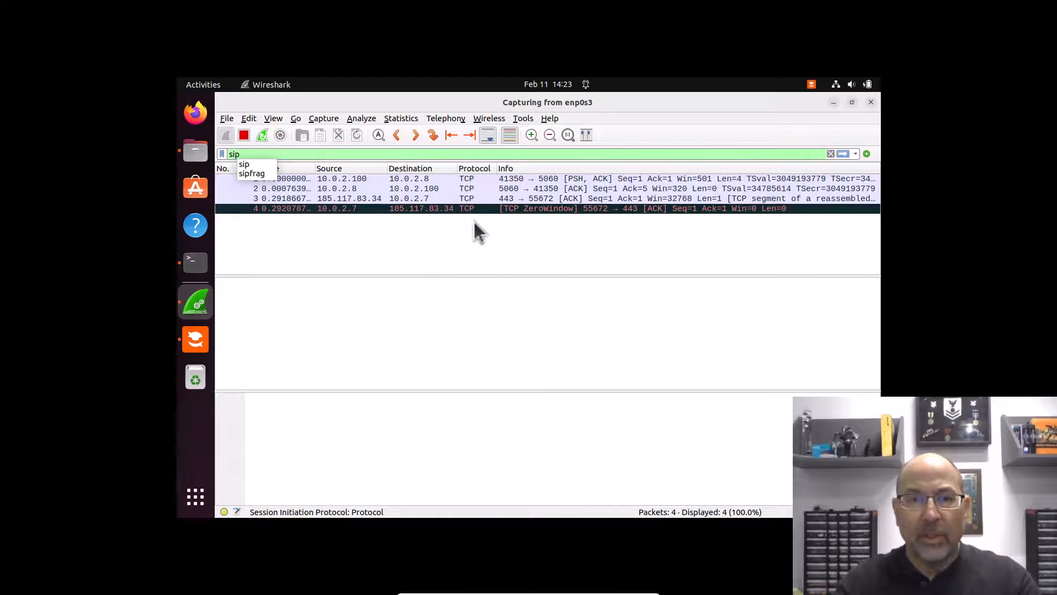
key("Return")
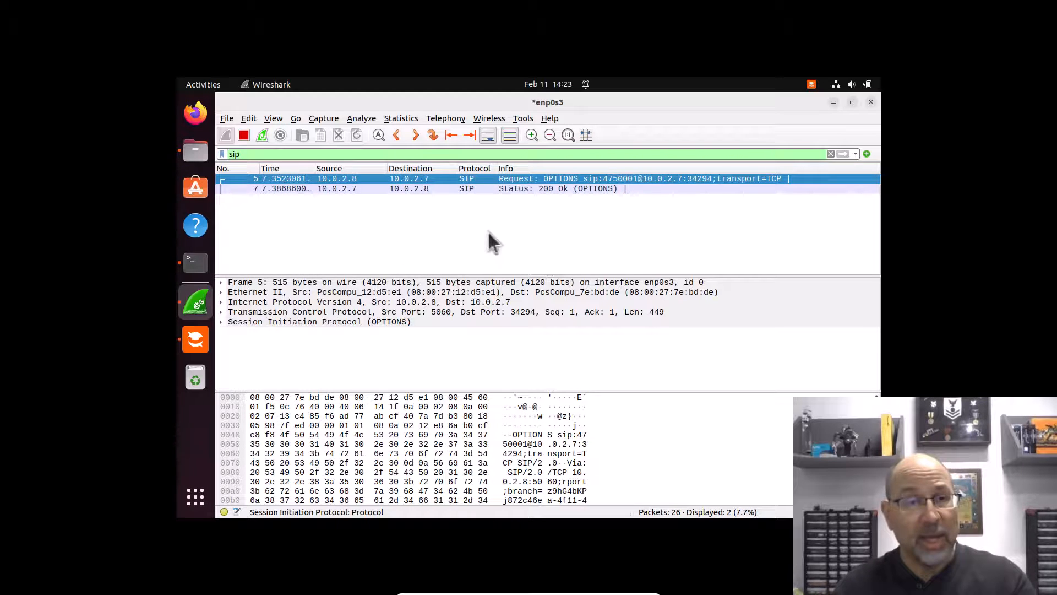
left_click(323, 153)
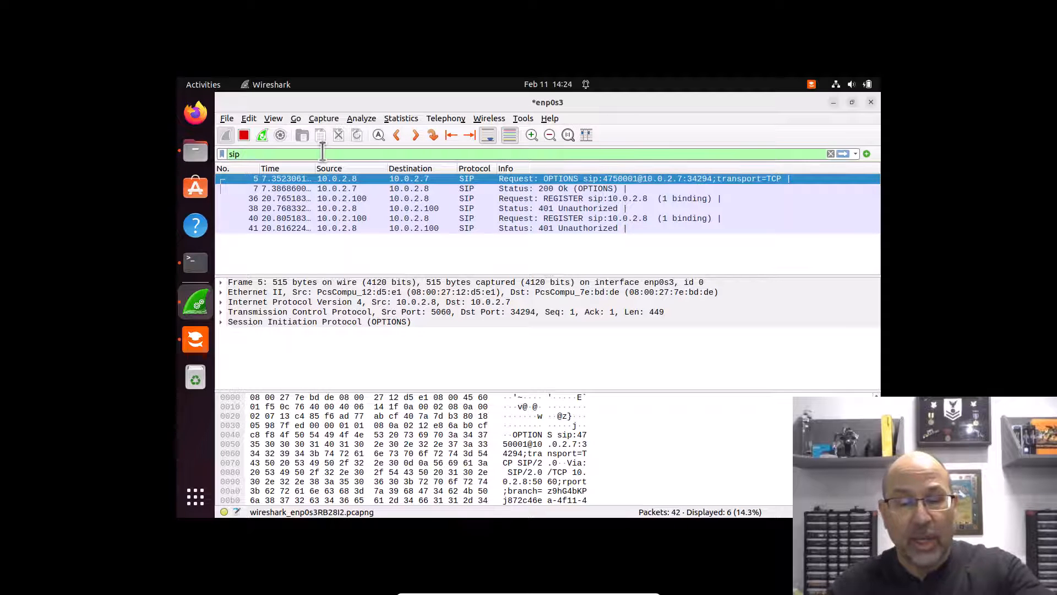
type("&& ip.addr==10.0.2.100")
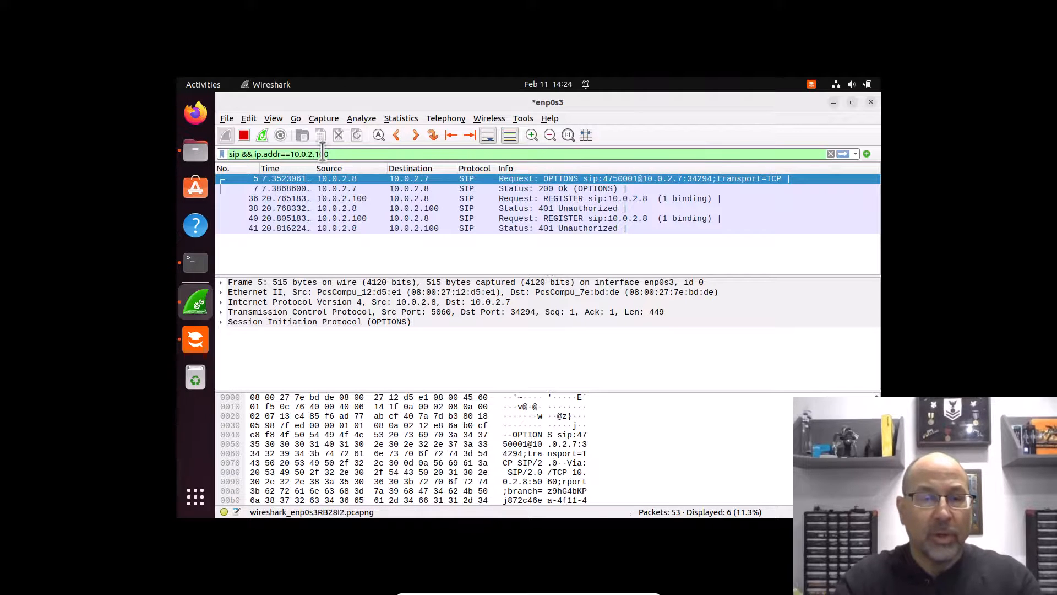
key("Return")
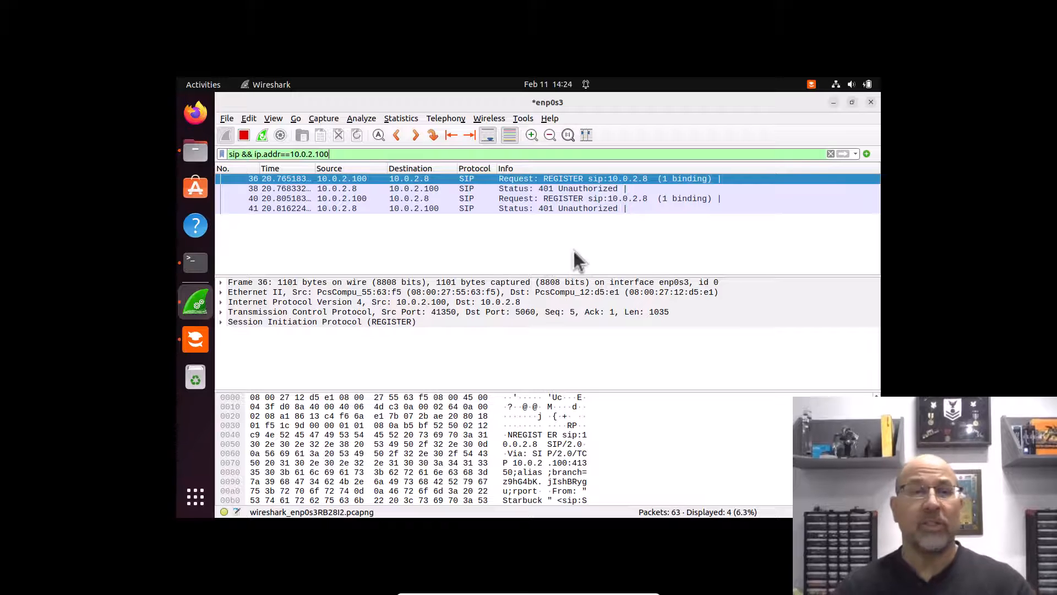
left_click(243, 134)
Step: Open Starbuck's extension 4750002 from the Extensions list for editing
left_click_drag(435, 290, 462, 353)
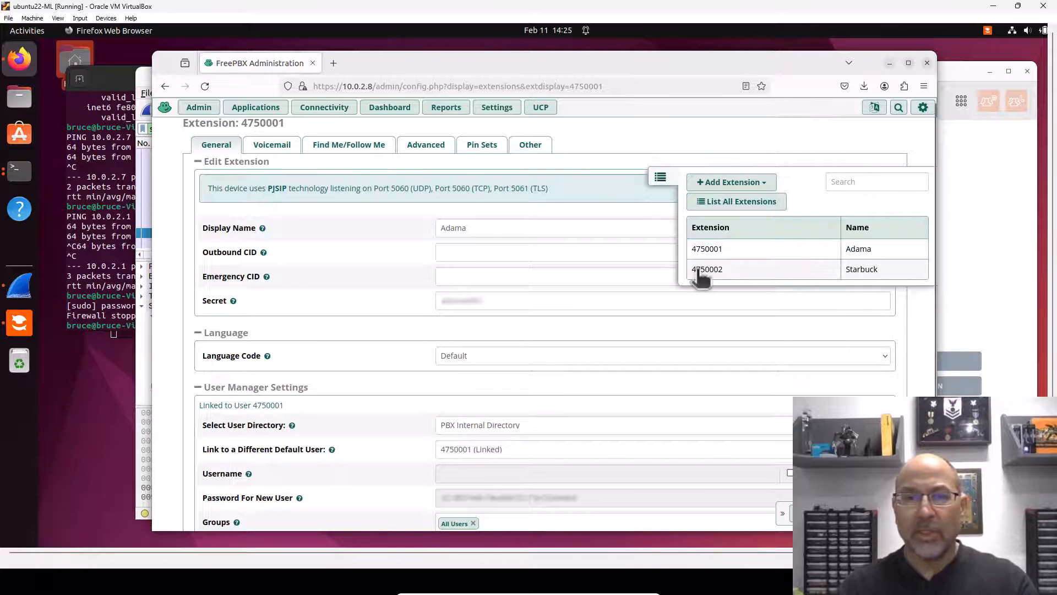
left_click(706, 268)
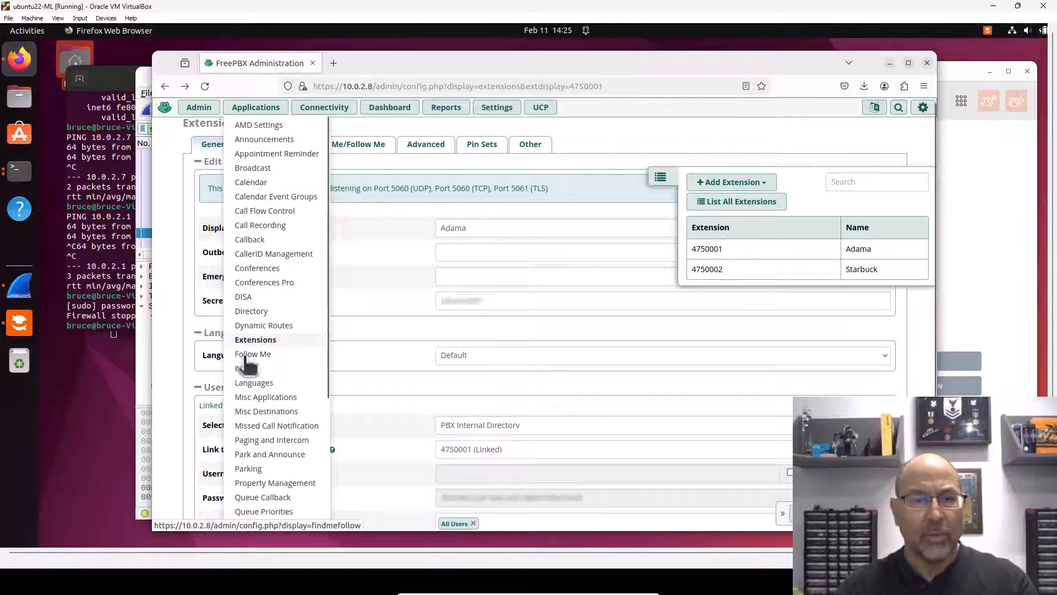
left_click(255, 339)
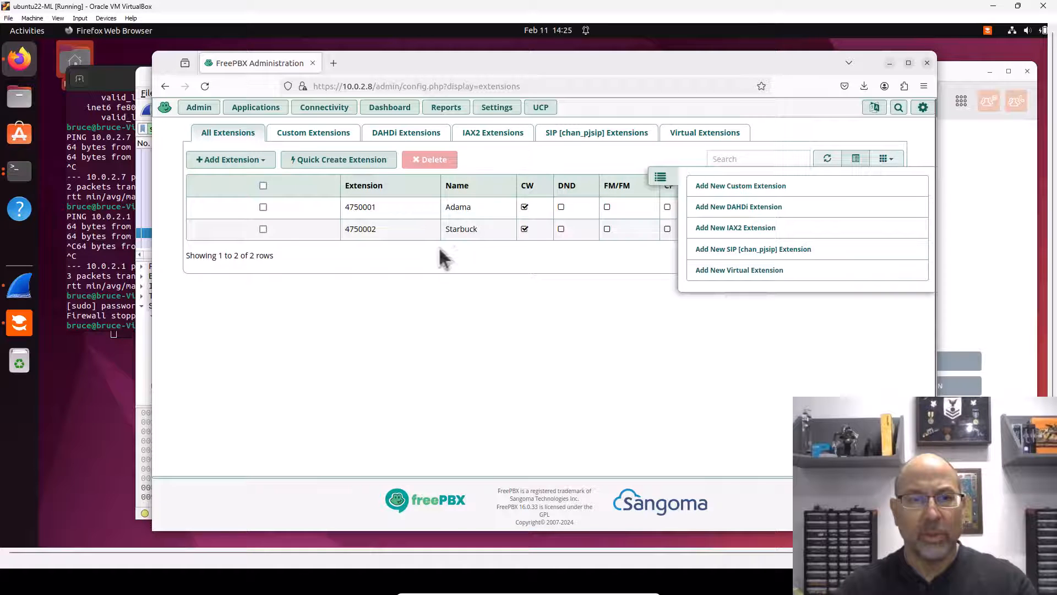
left_click(263, 229)
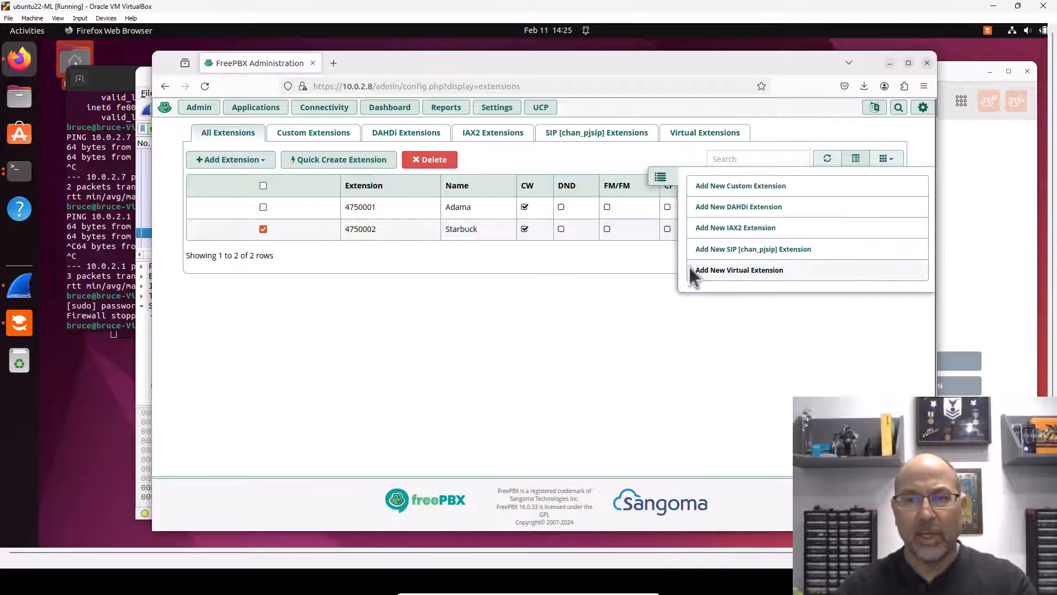
left_click(660, 179)
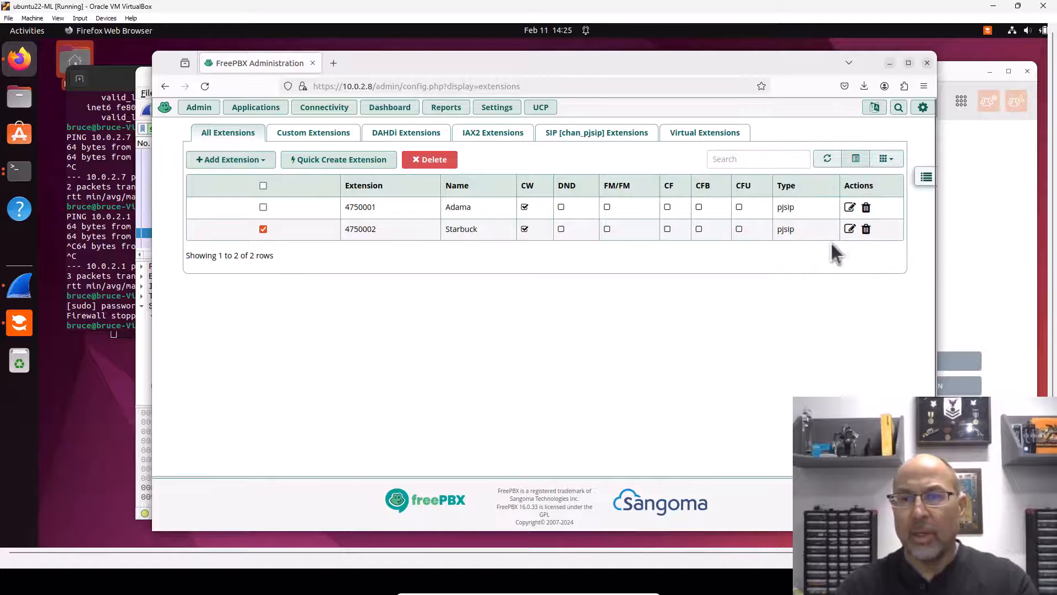
left_click(851, 228)
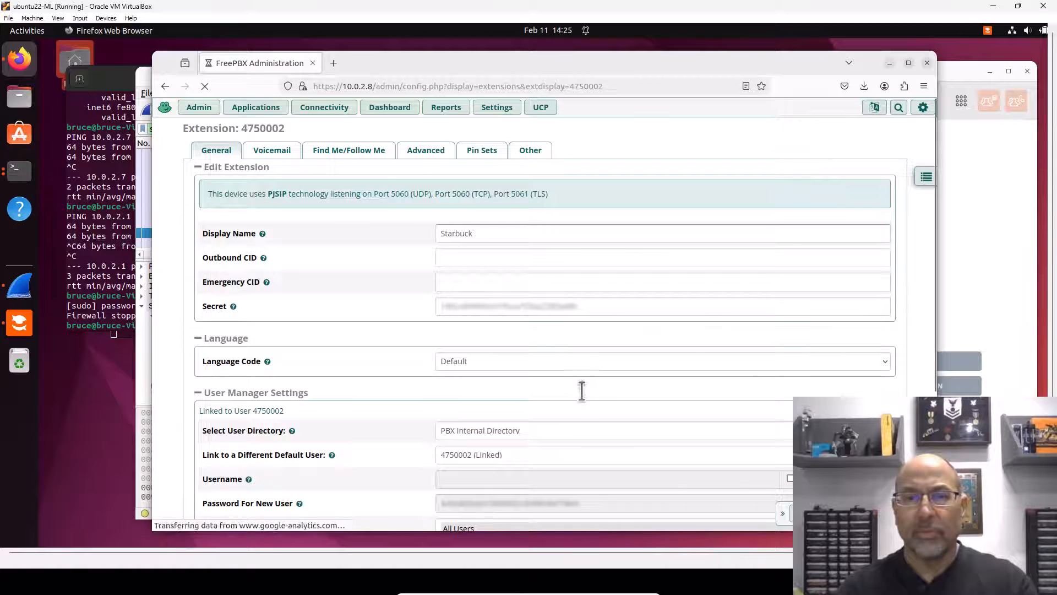
Step: Scroll down and reveal extension 4750002's secret in plain text
left_click(926, 177)
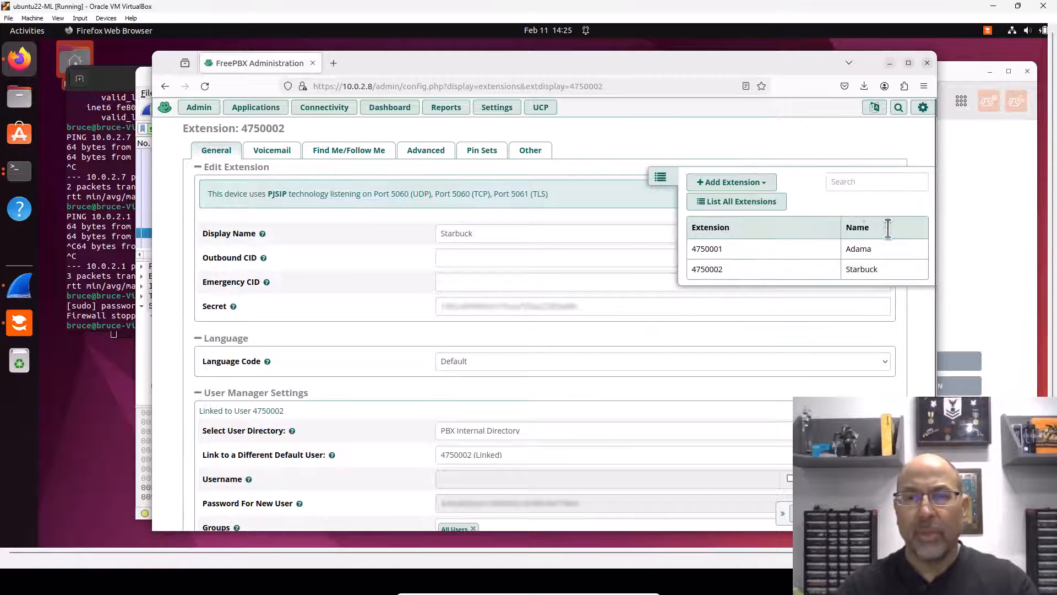
left_click(661, 177)
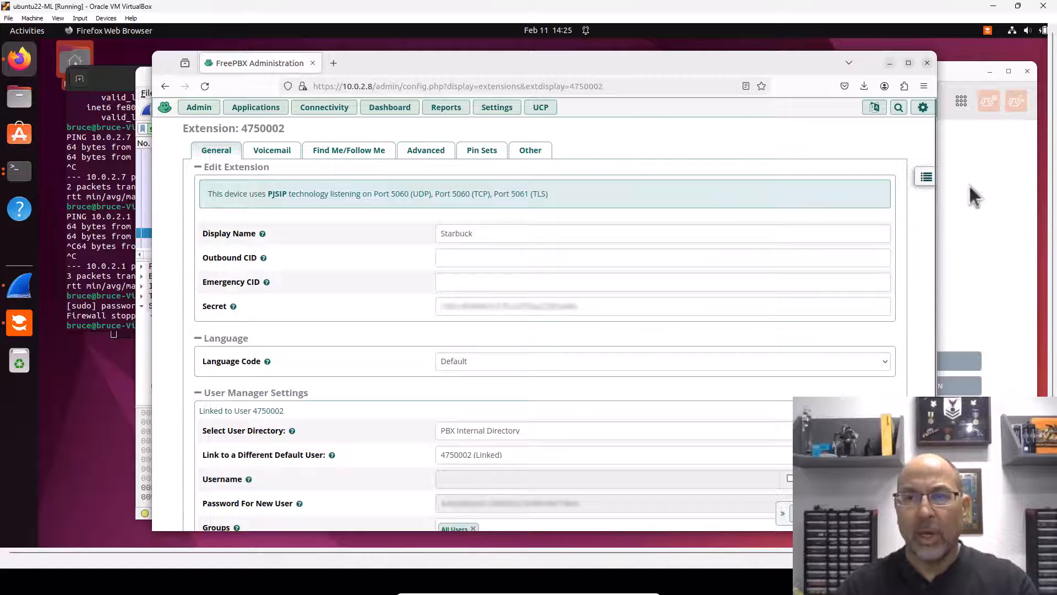
scroll(931, 146, "down", 1)
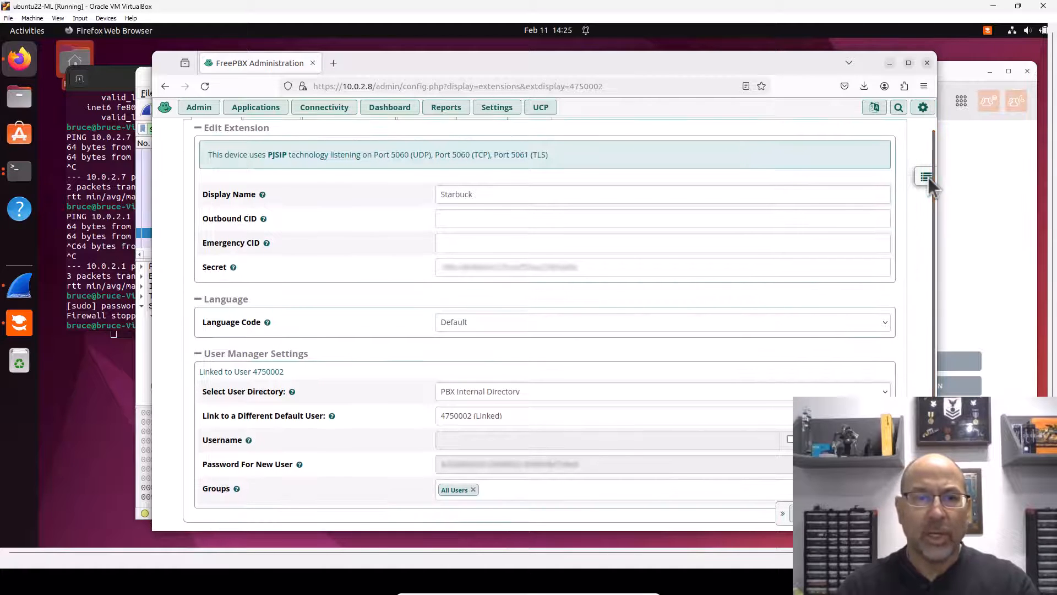
left_click(532, 266)
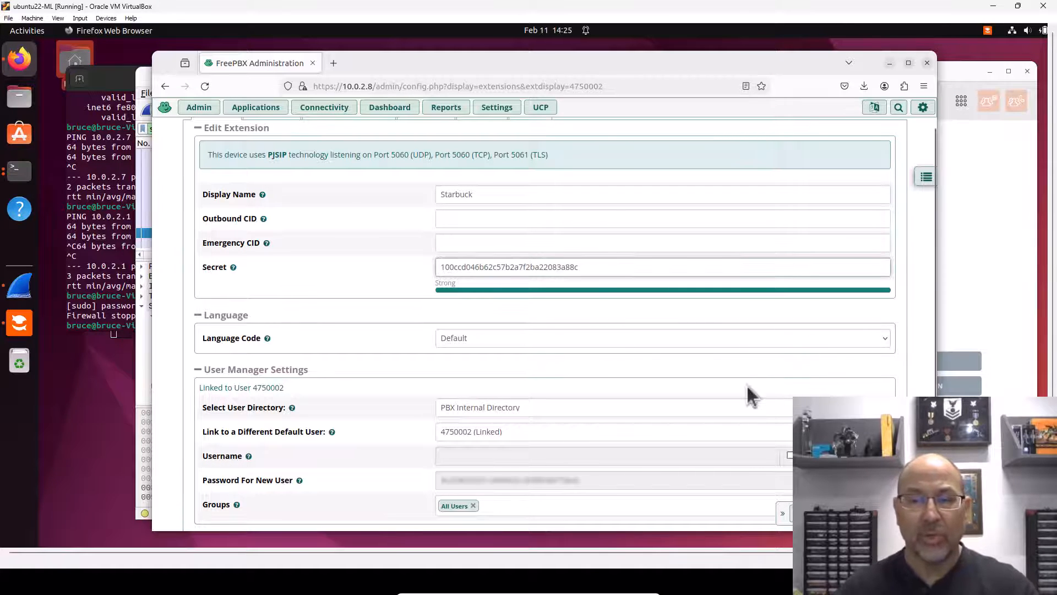
left_click_drag(933, 243, 867, 319)
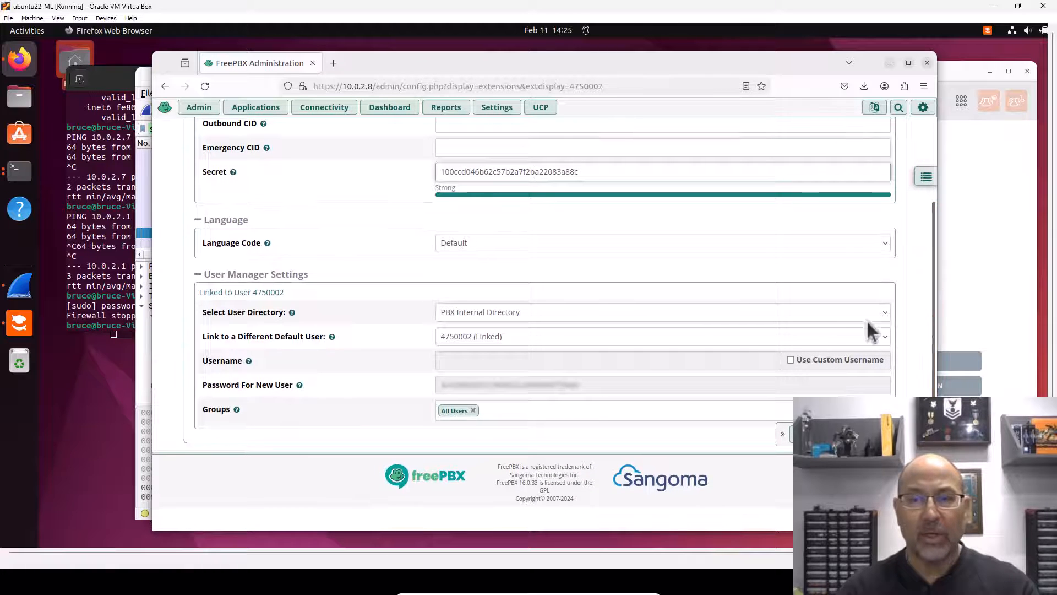
left_click(791, 359)
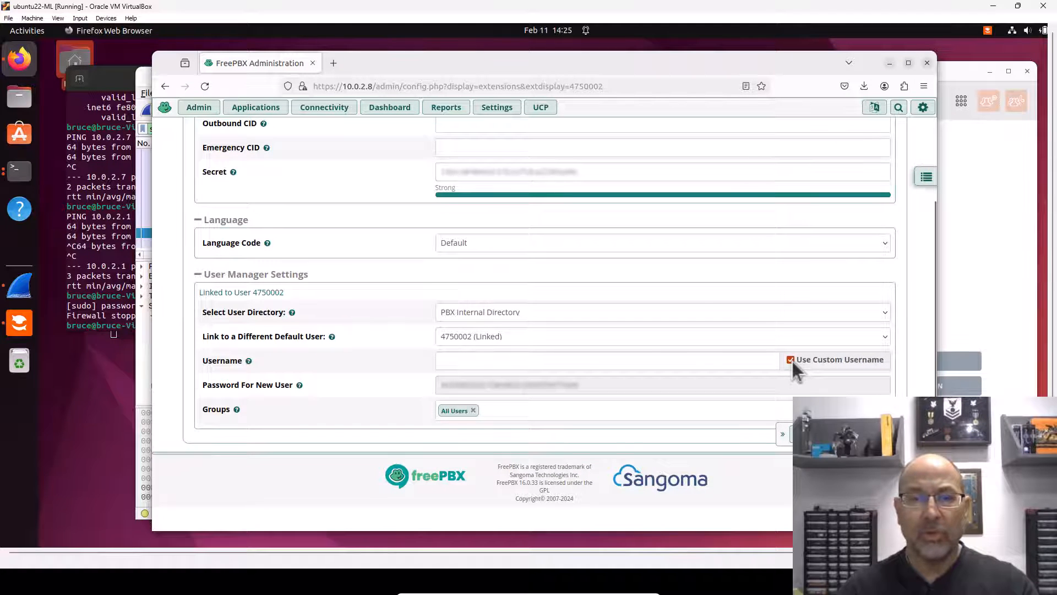
left_click(577, 361)
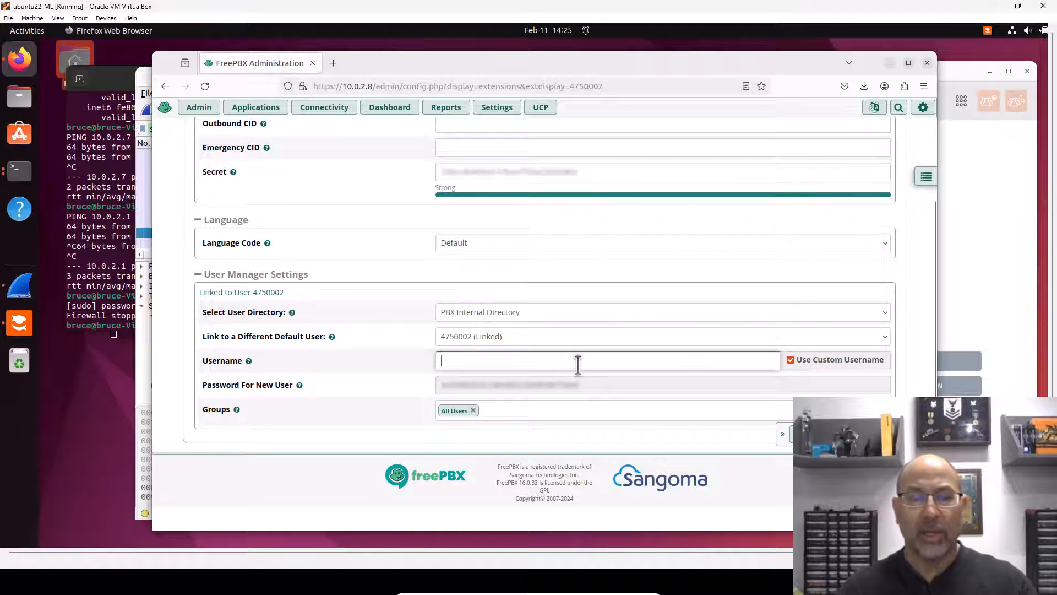
type("45")
key("BackSpace")
type("7")
type("0")
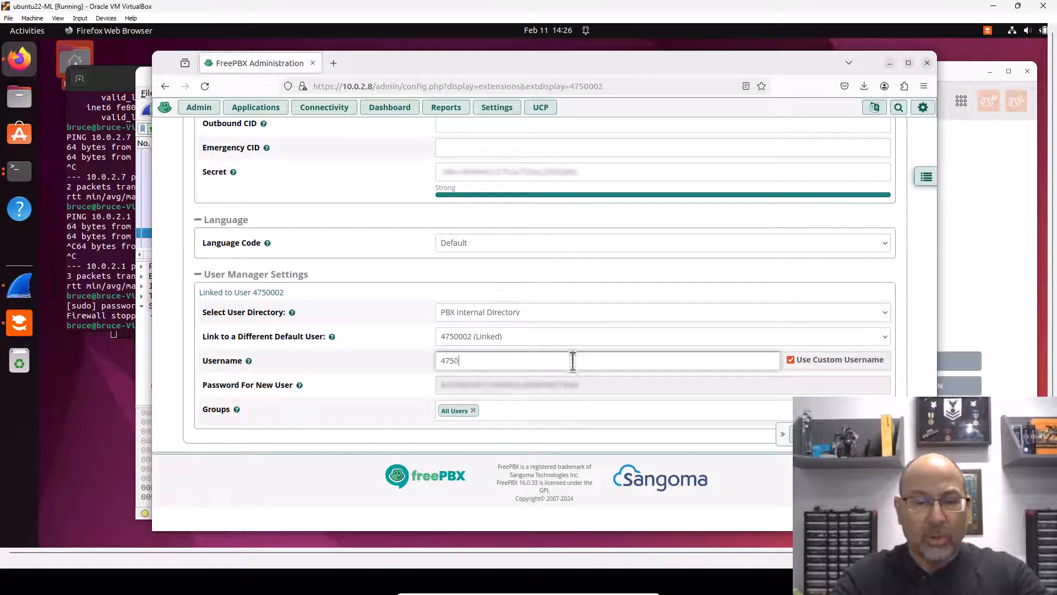
Step: Link the extension to a new user and replace the generated password with a custom one
left_click(505, 337)
left_click(480, 382)
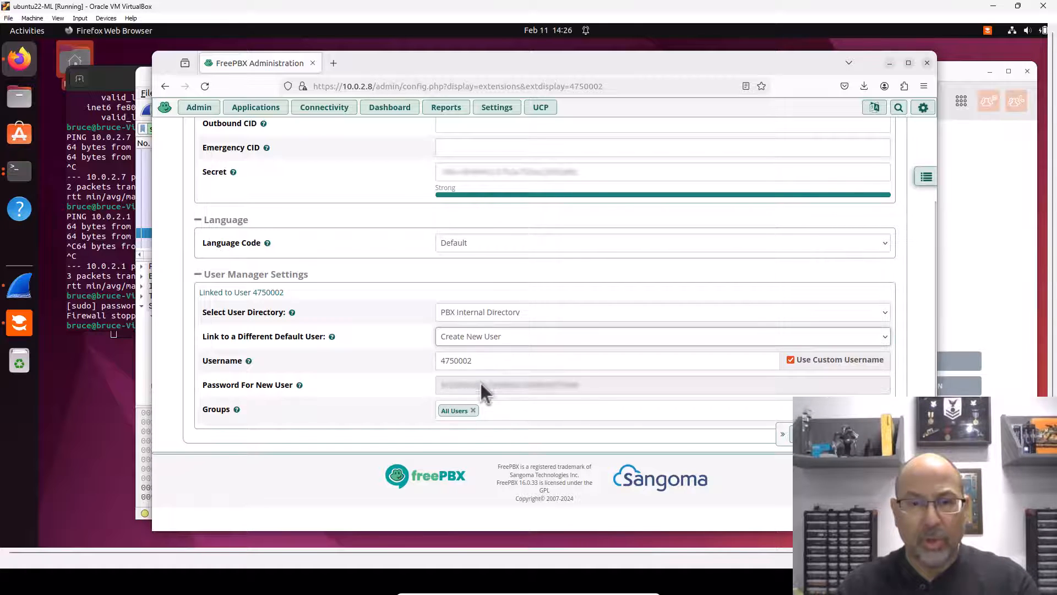
left_click(557, 382)
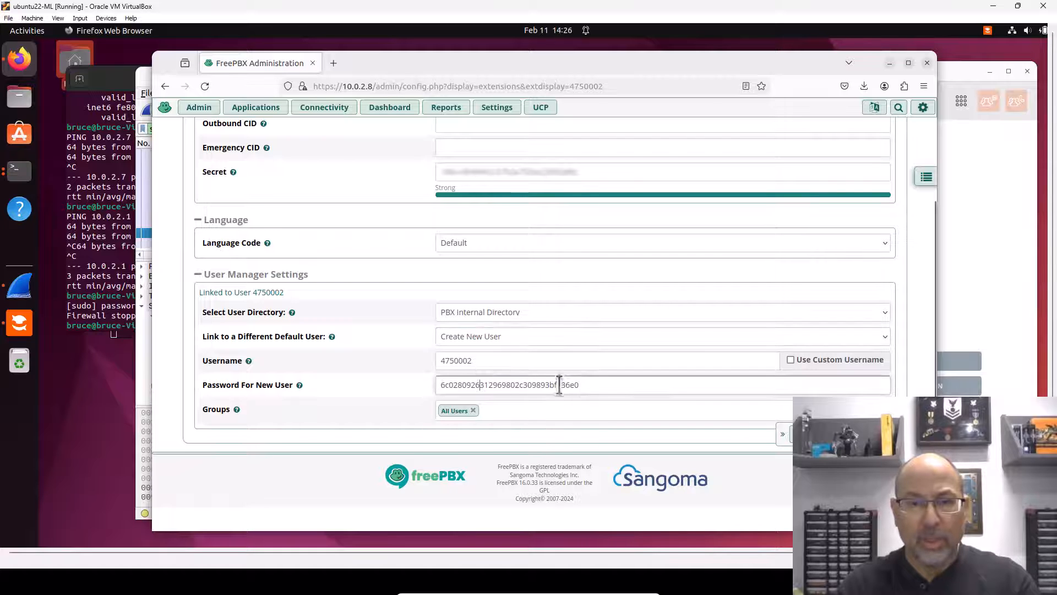
double_click(476, 379)
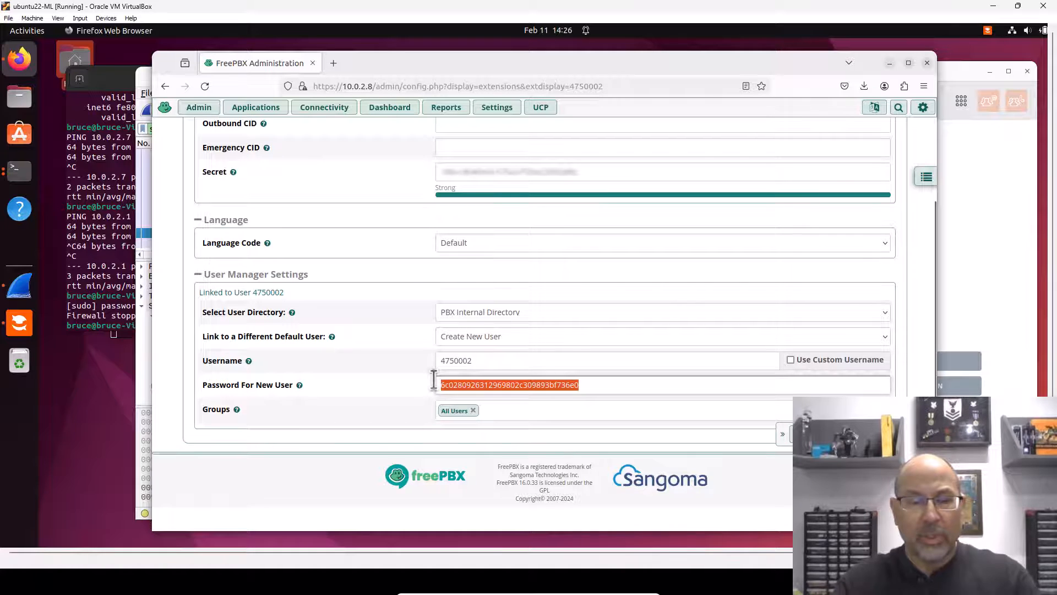
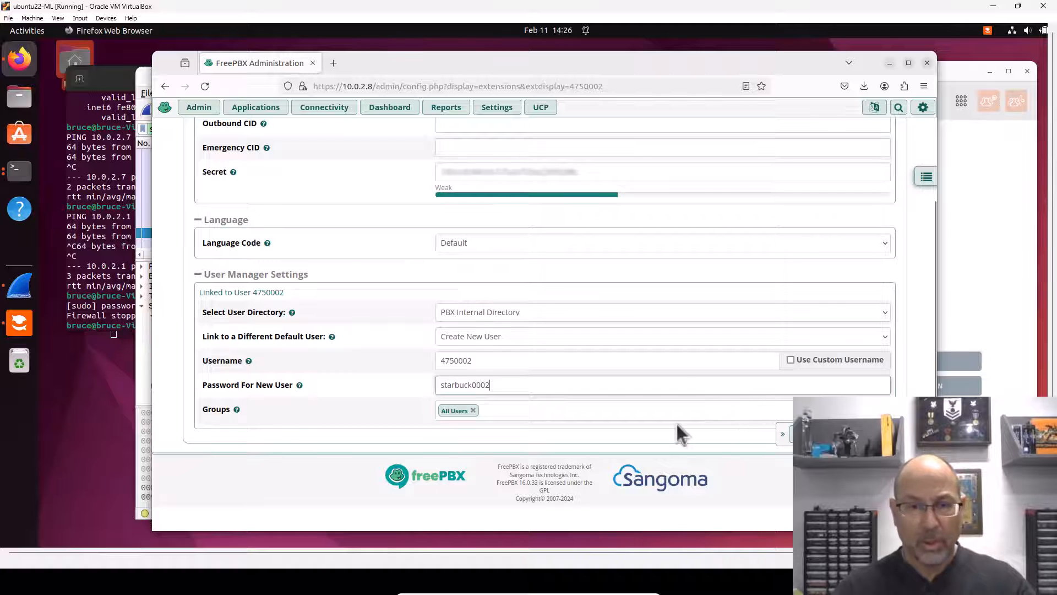
Step: Submit extension 4750002's changes and apply the FreePBX configuration
left_click(808, 434)
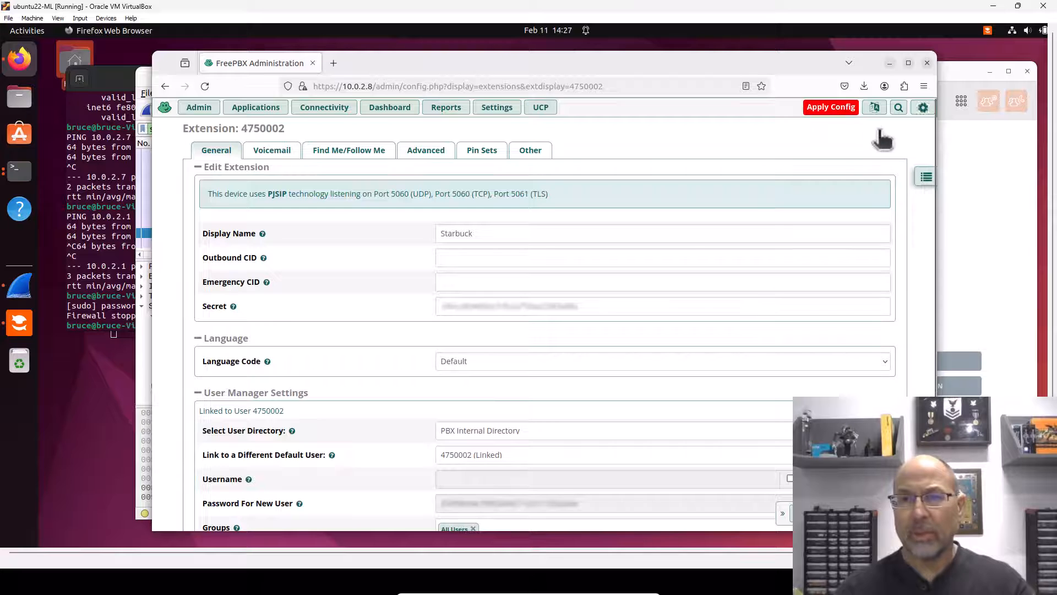
left_click(844, 111)
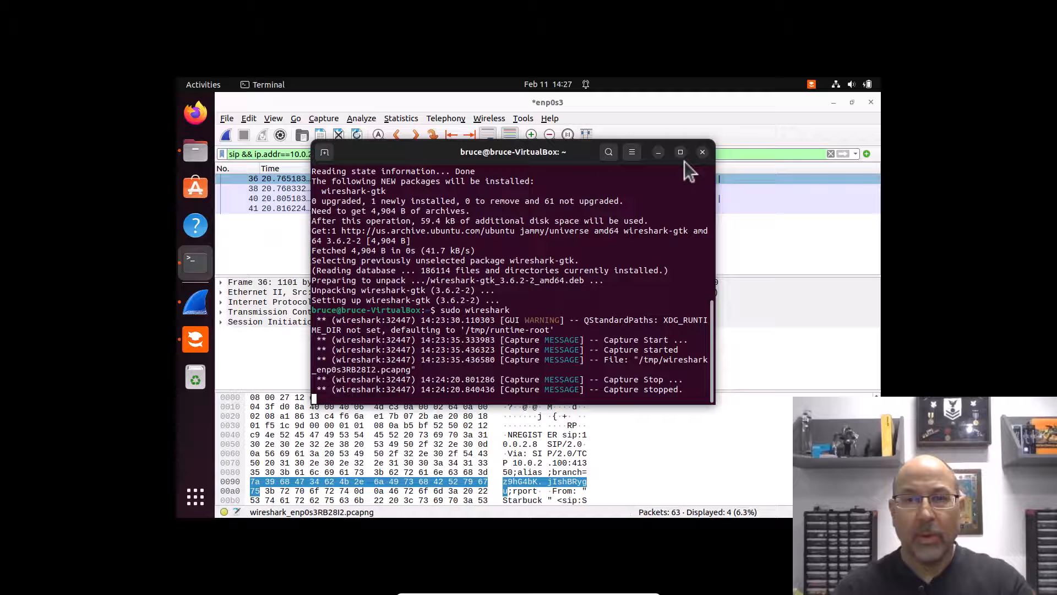
Step: Minimize Terminal and Wireshark, dismiss the auth prompts, and reach Linphone's Use a SIP account form
left_click(659, 152)
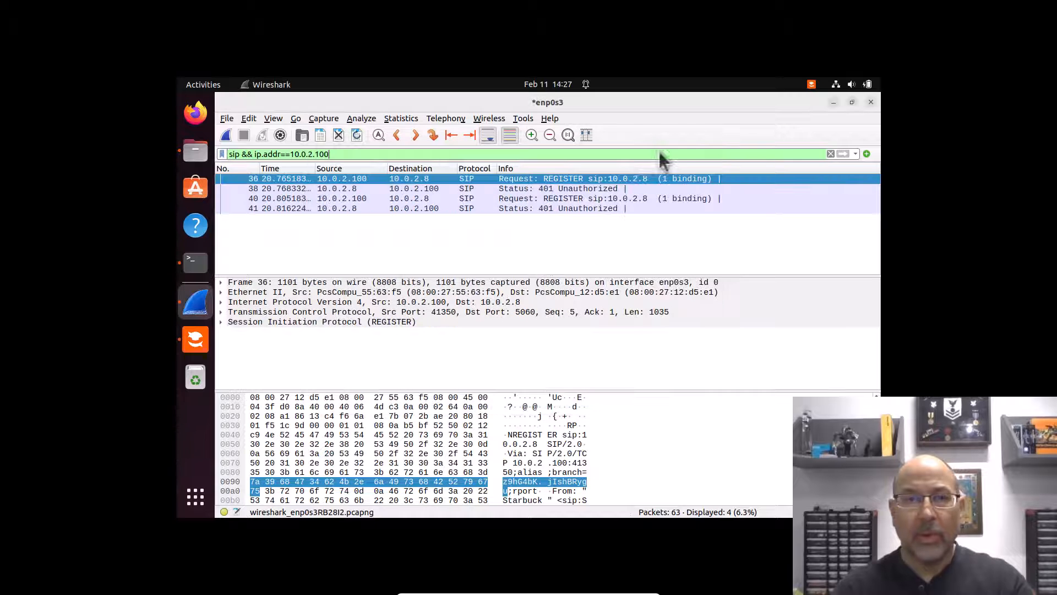
left_click(832, 102)
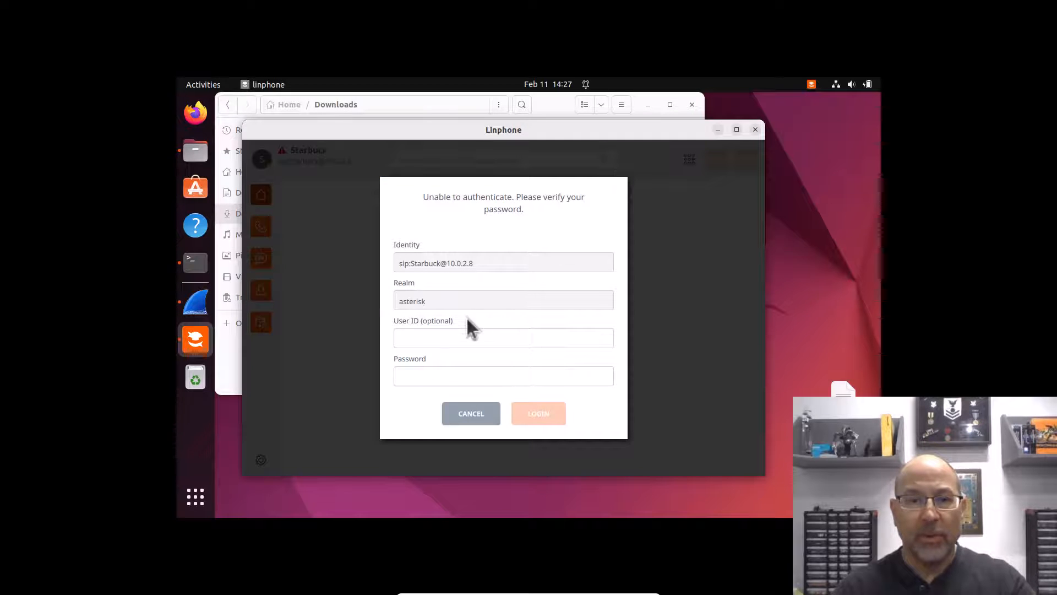
left_click(481, 415)
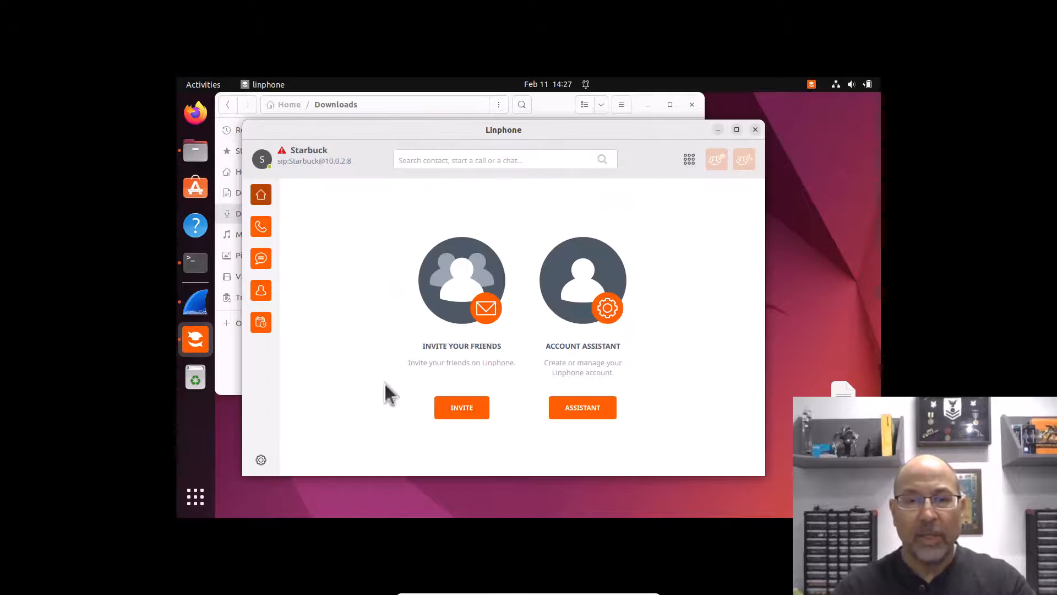
left_click(575, 407)
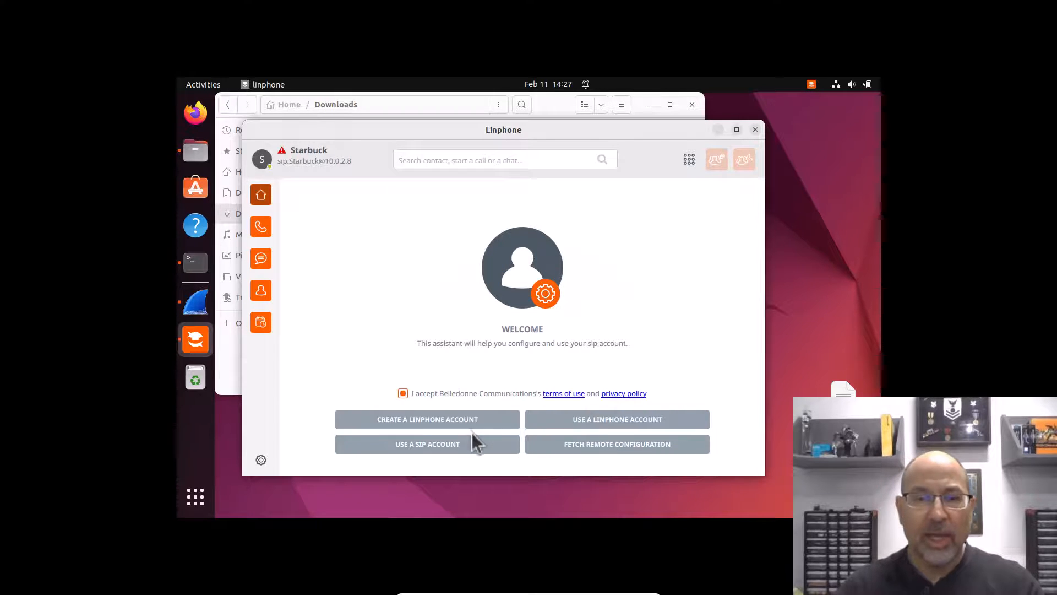
left_click(474, 444)
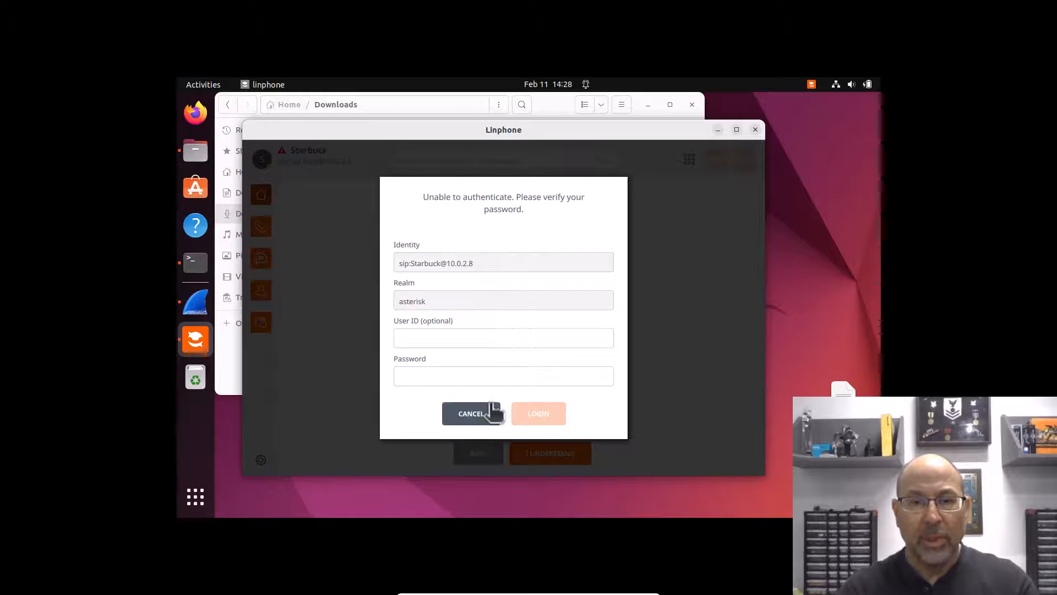
left_click(472, 413)
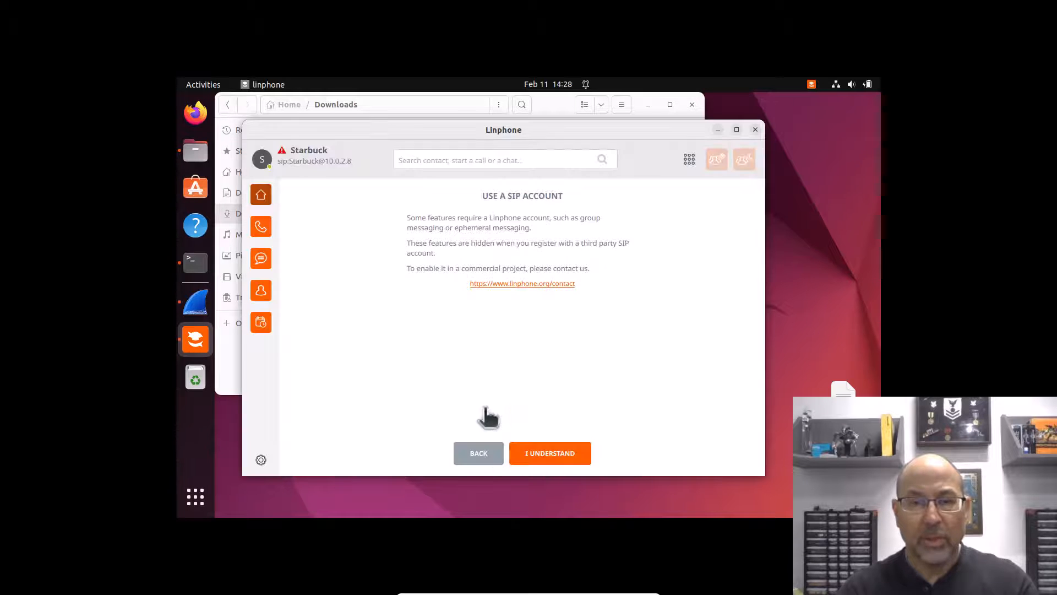
left_click(526, 450)
left_click(472, 235)
type("4")
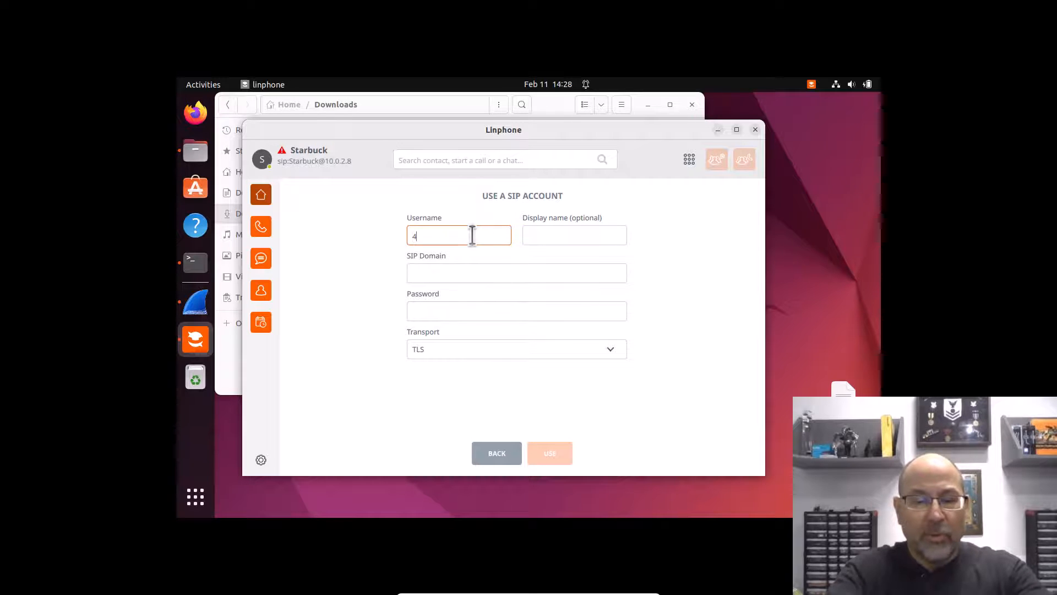
type("750002")
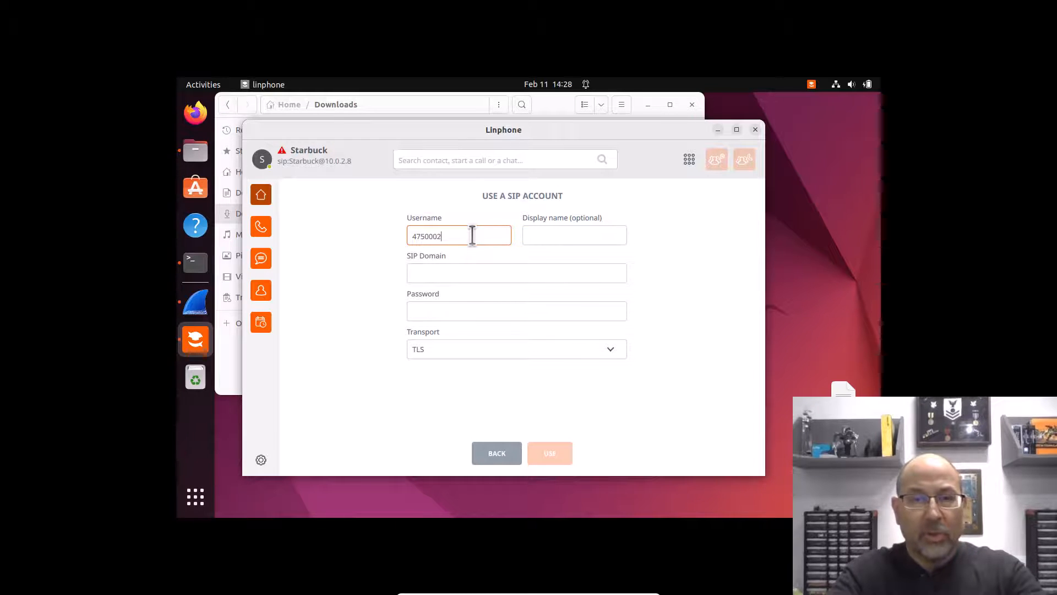
key("Tab")
type("Starb")
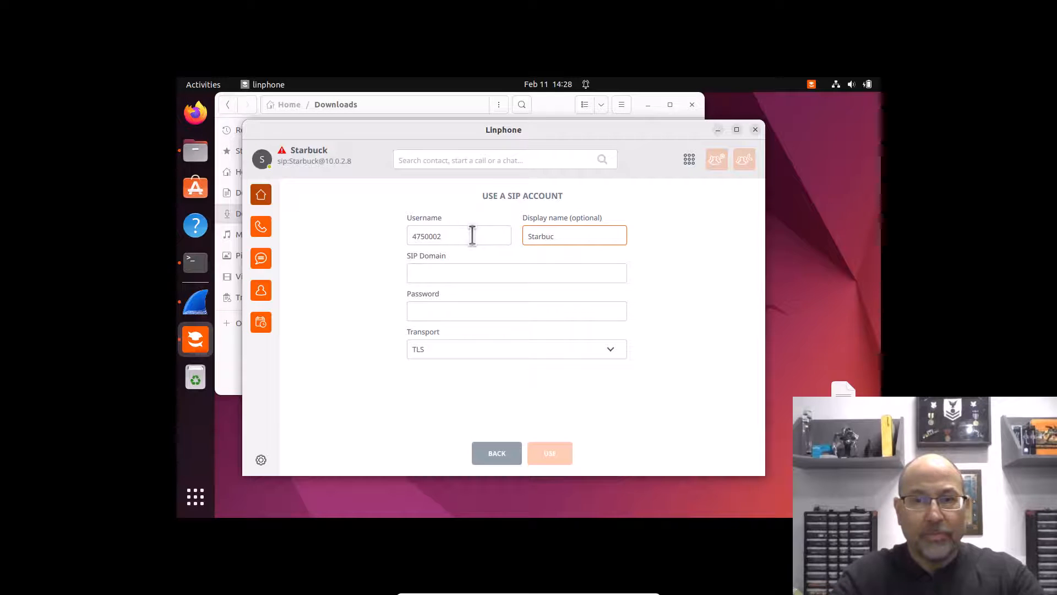
key("Tab")
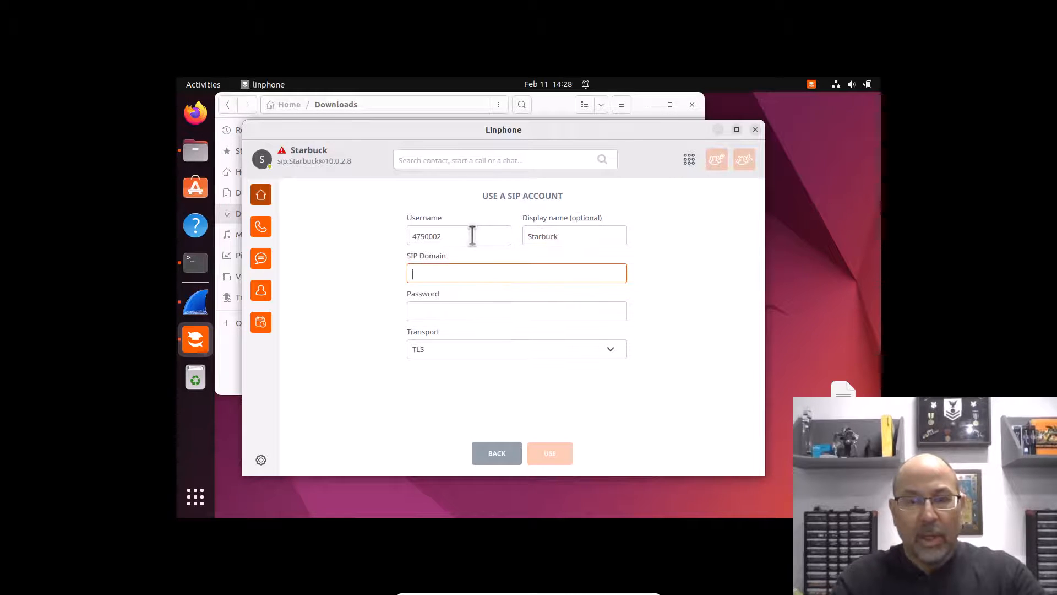
type("10.0.2.8")
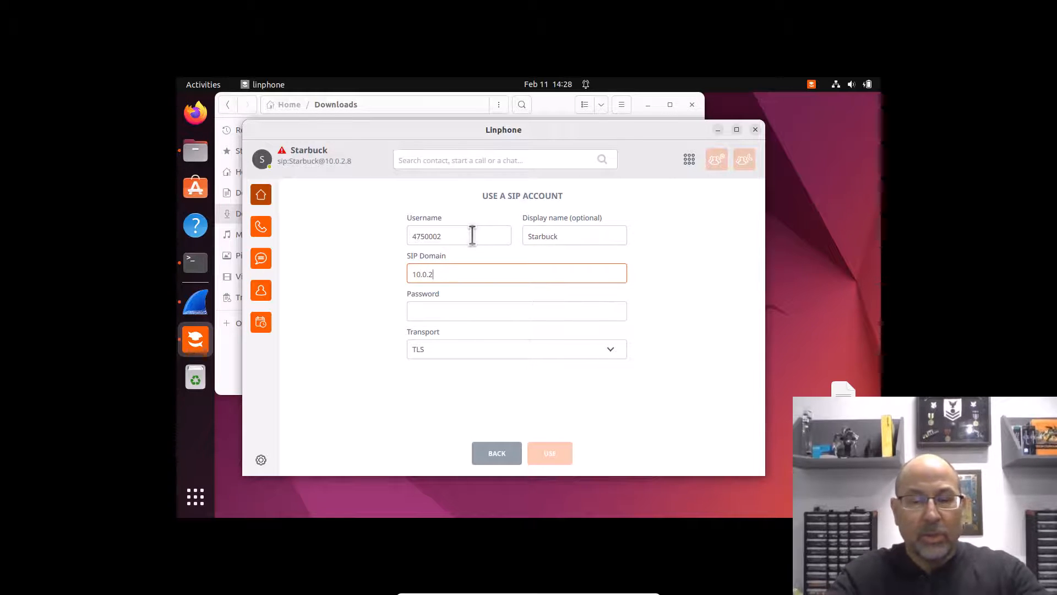
left_click(452, 313)
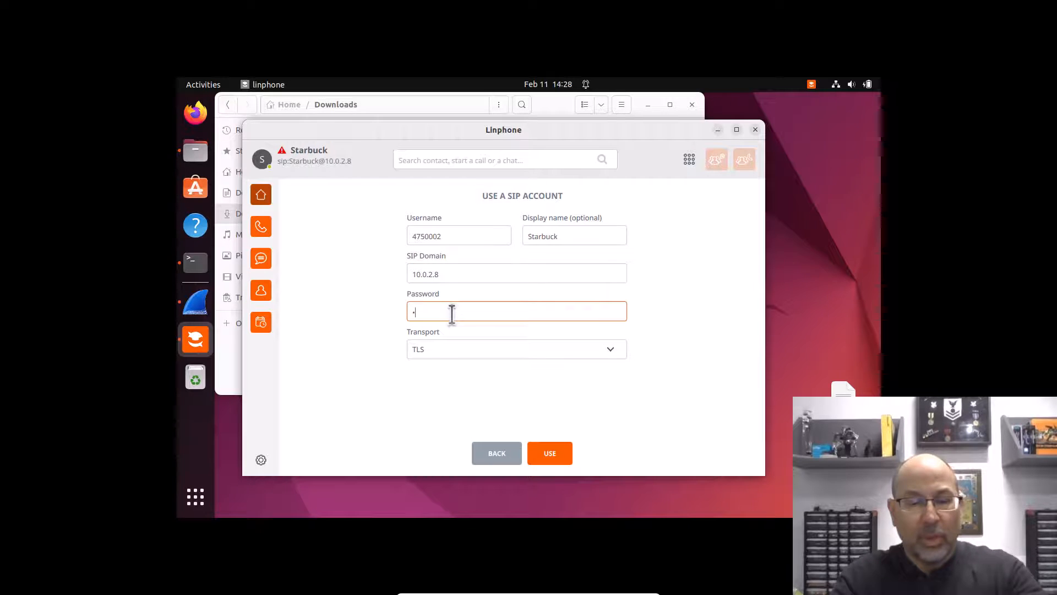
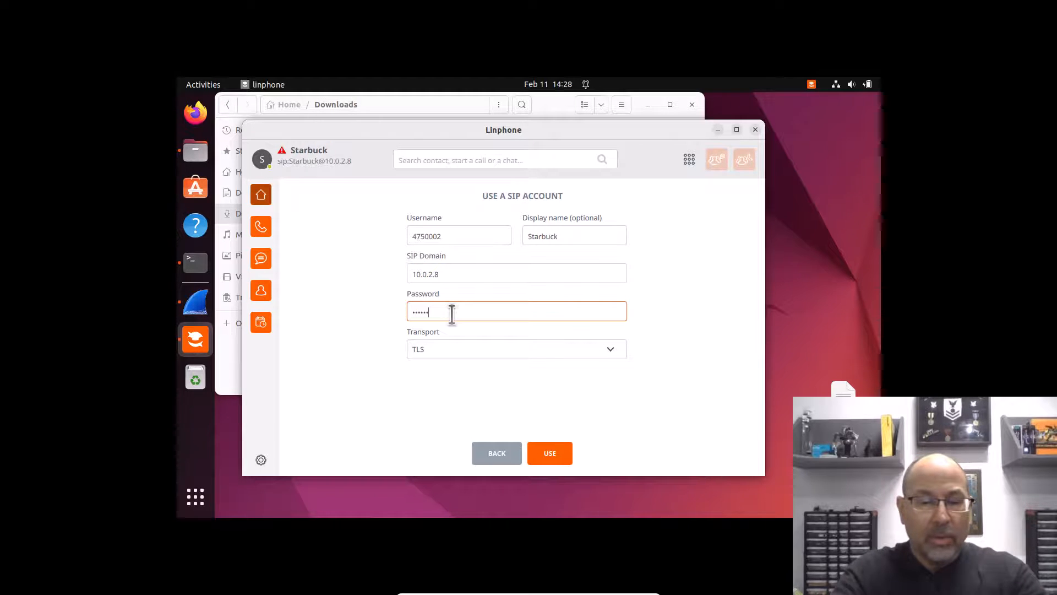
type("••••••")
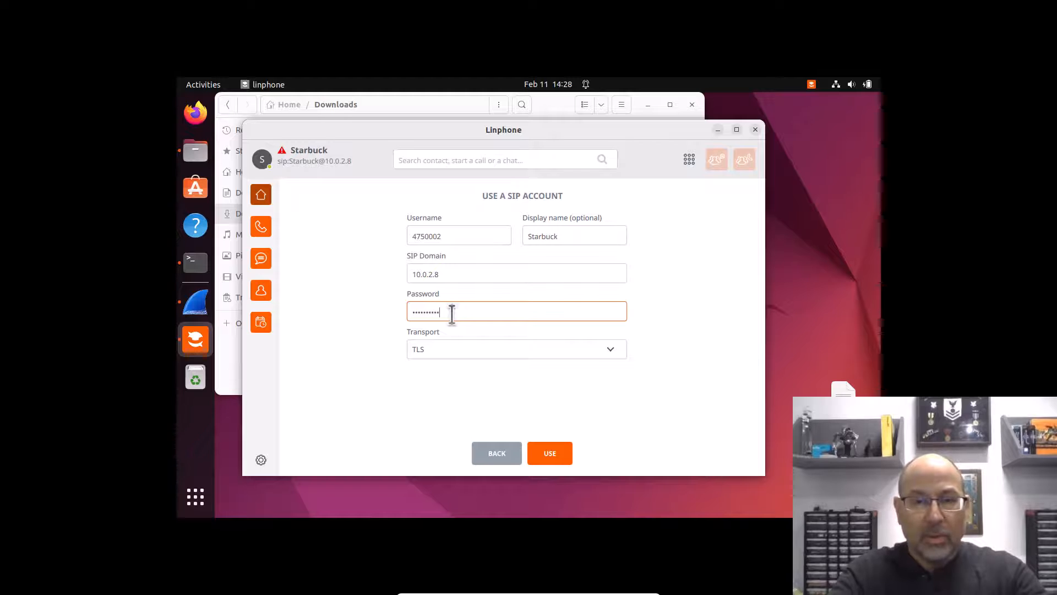
left_click(454, 346)
left_click(423, 394)
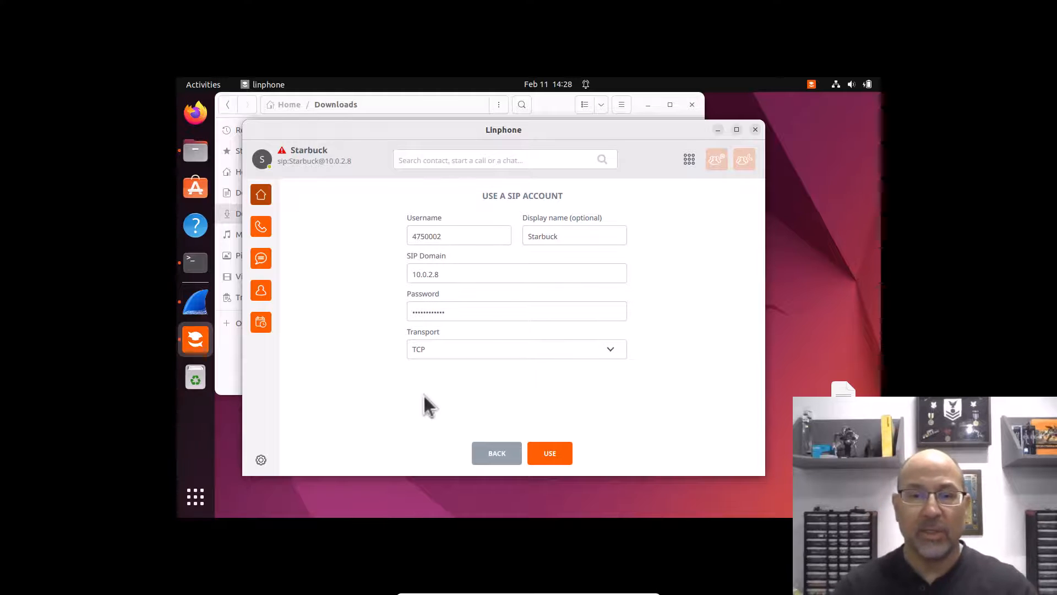
left_click(548, 453)
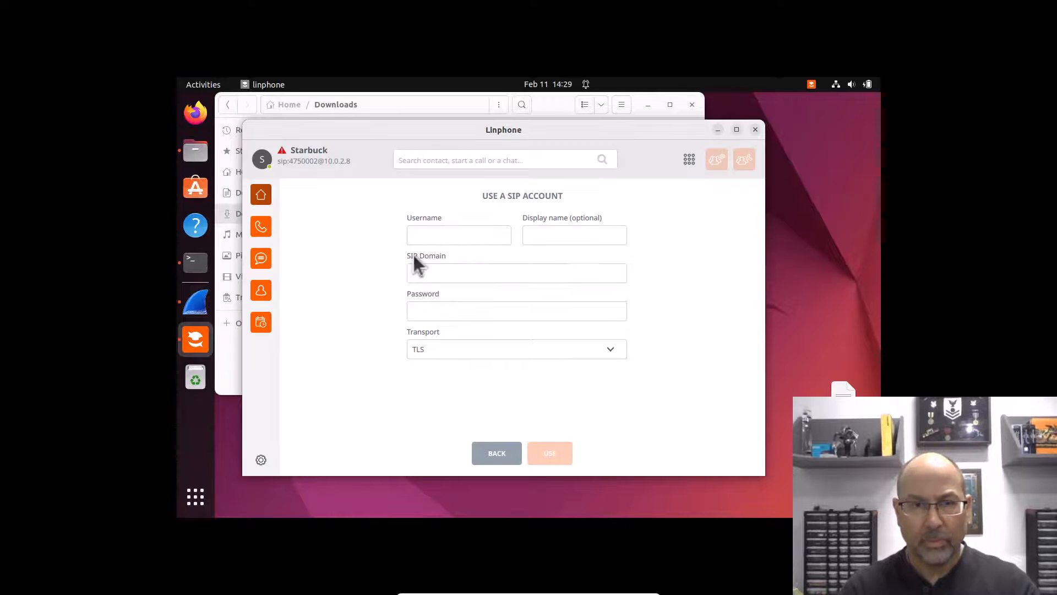
left_click(317, 157)
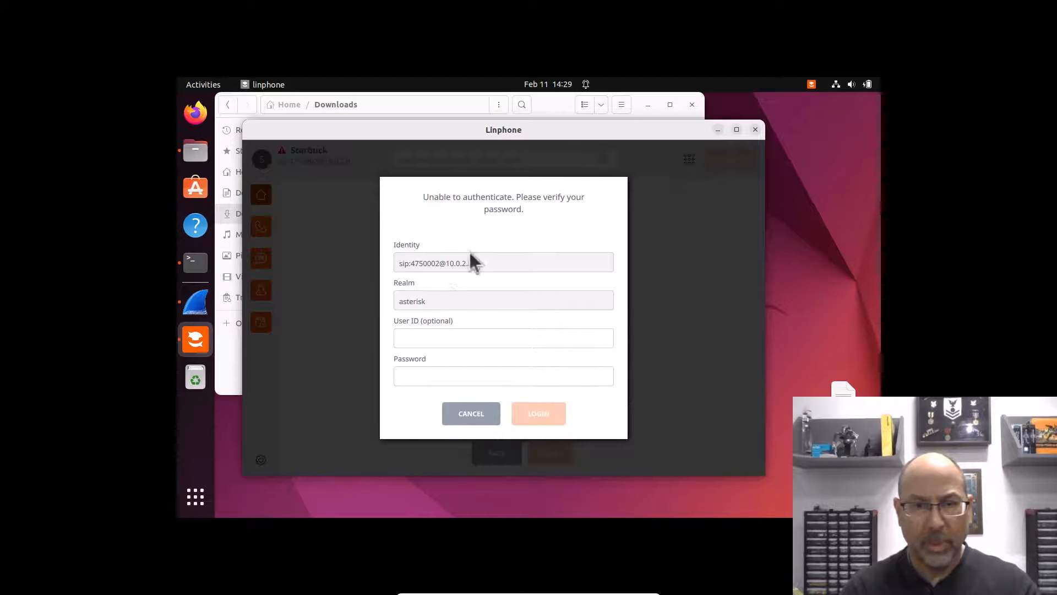
left_click(477, 414)
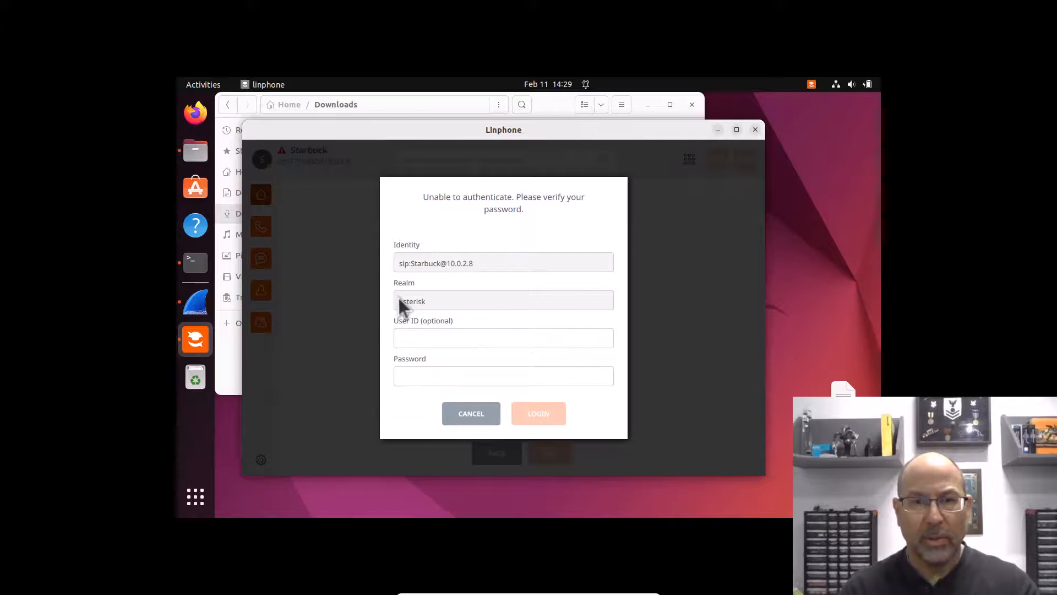
left_click(479, 414)
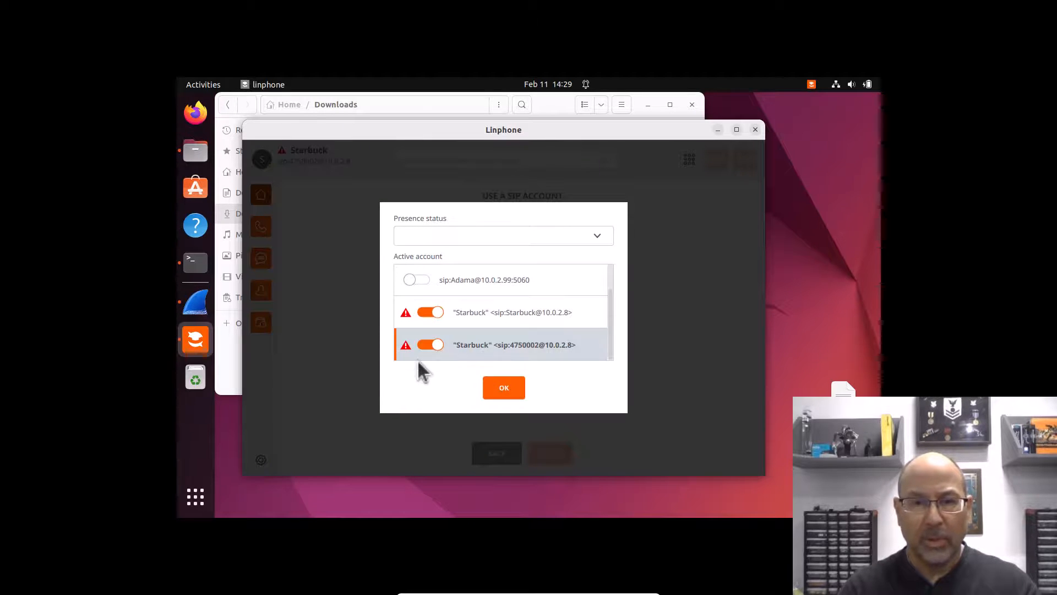
left_click(430, 312)
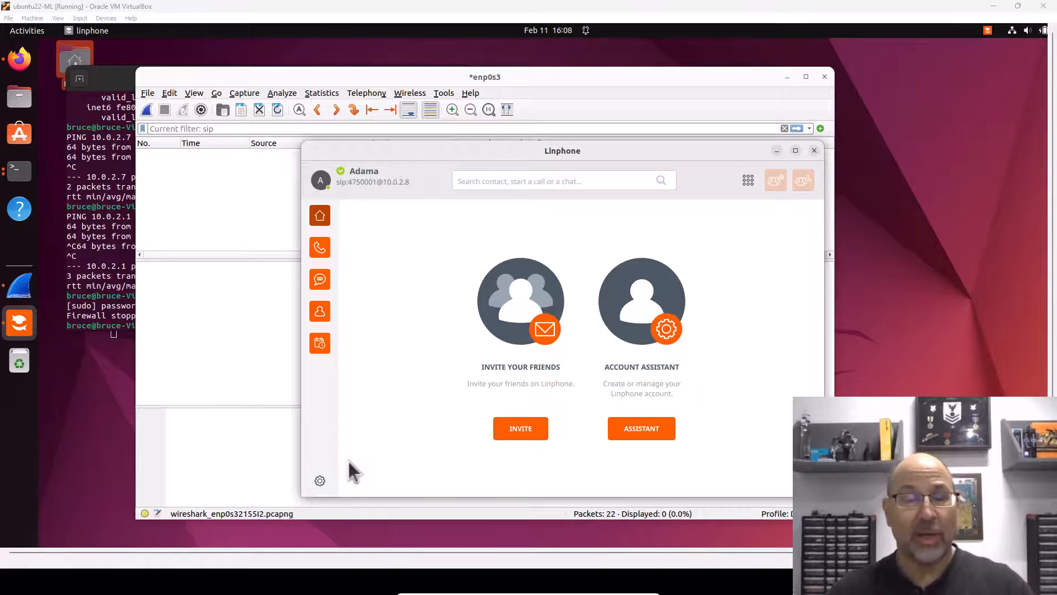
left_click(321, 483)
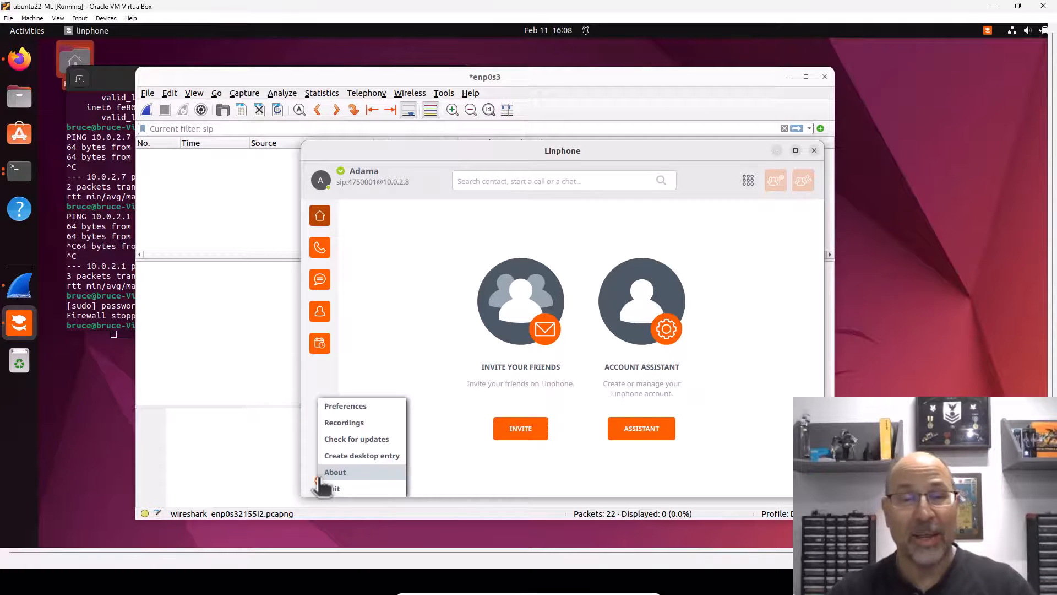
left_click(332, 407)
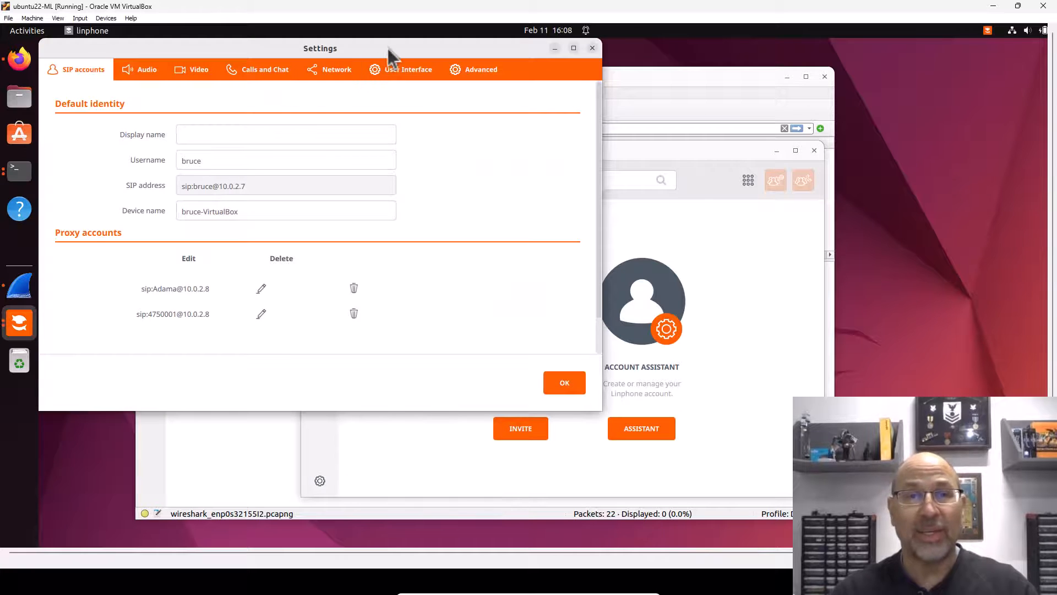
left_click_drag(388, 48, 601, 84)
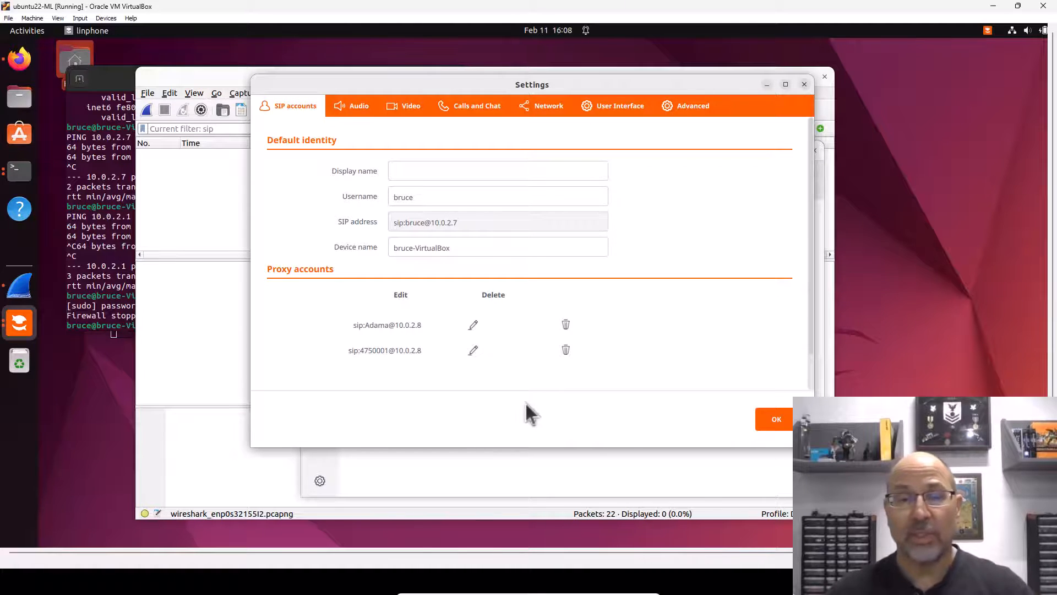
left_click(773, 422)
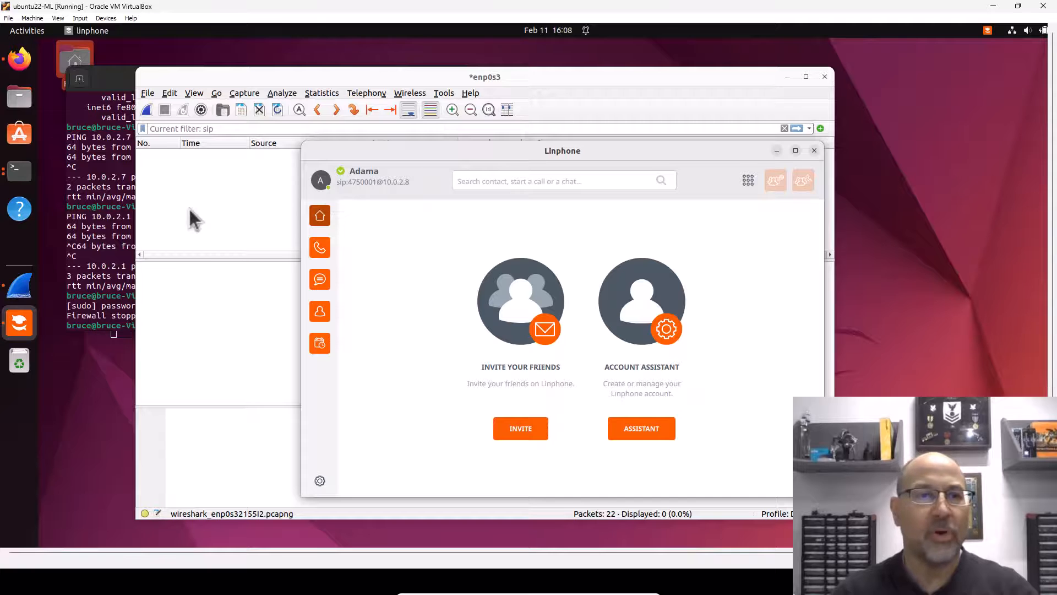
Step: Restart the Wireshark capture without saving old packets and inspect a SIP packet's details
left_click(147, 111)
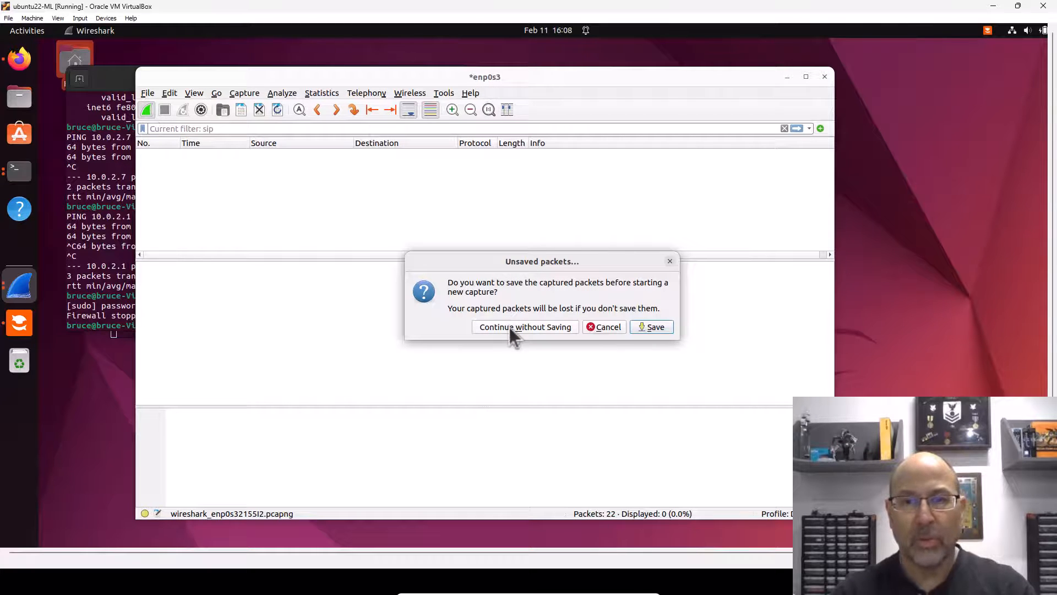
left_click(510, 327)
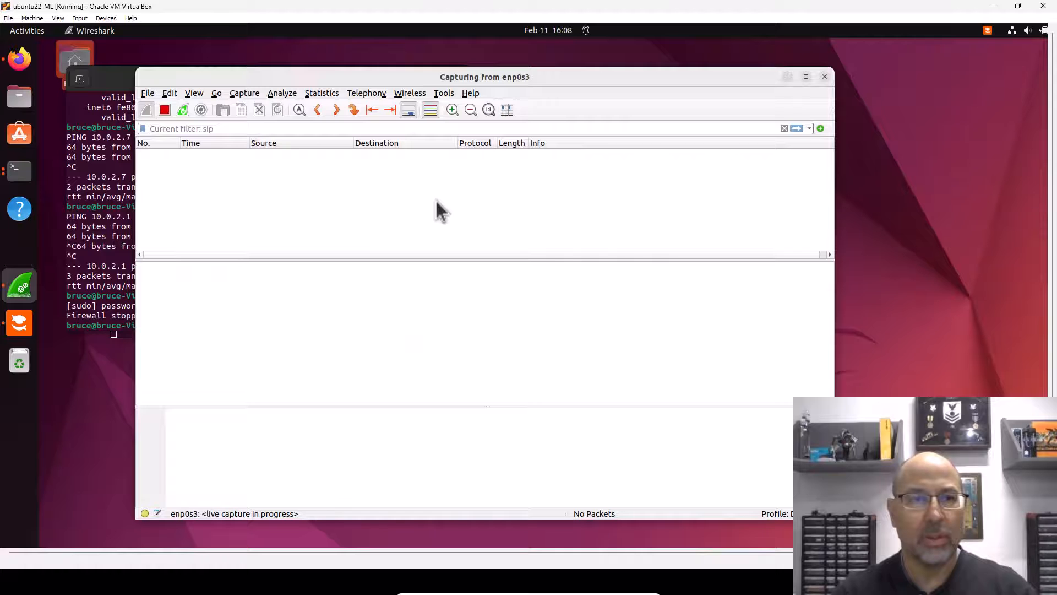
left_click(108, 253)
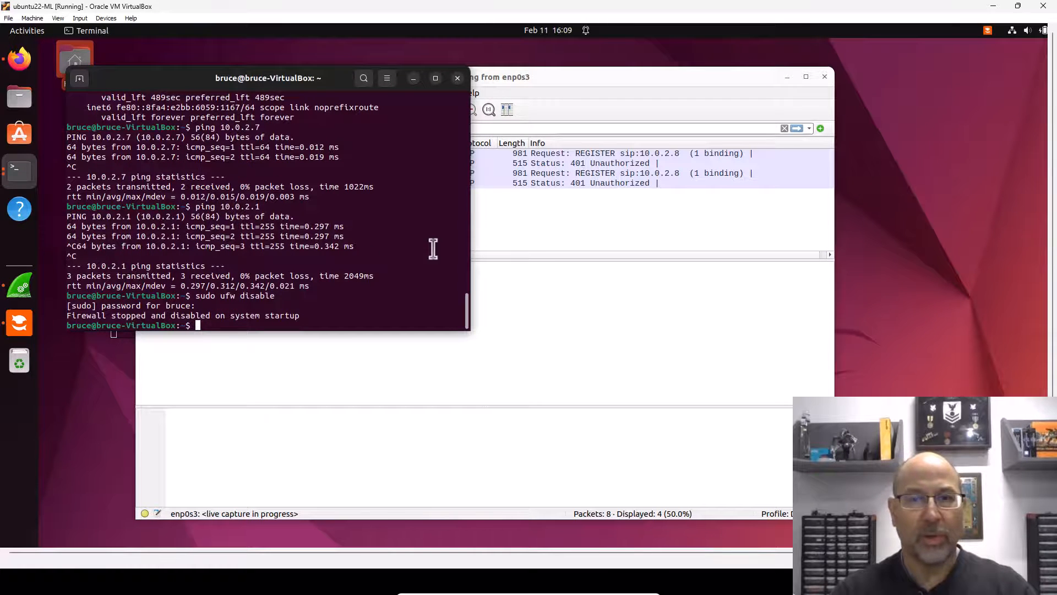
left_click(550, 245)
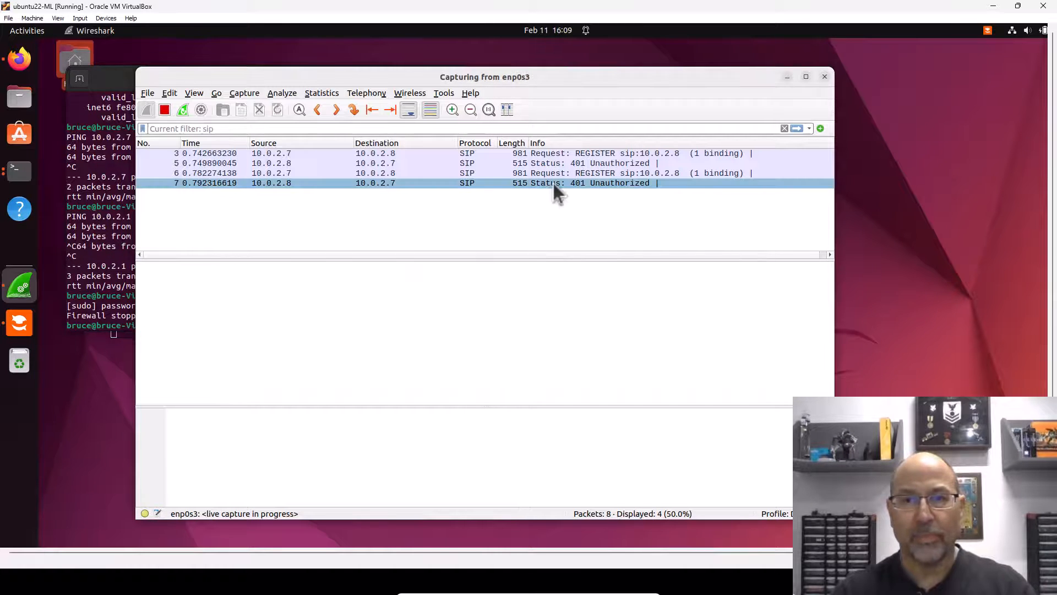
left_click(447, 183)
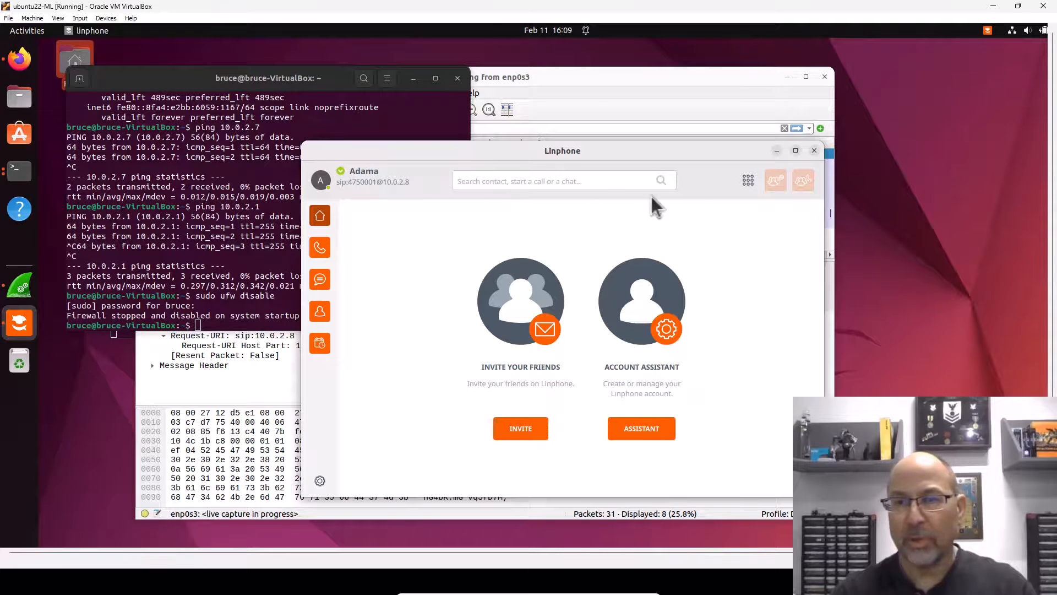
Step: Enter 475 on the dial pad and open Starbuck's contact, leaving it without saving
left_click(748, 180)
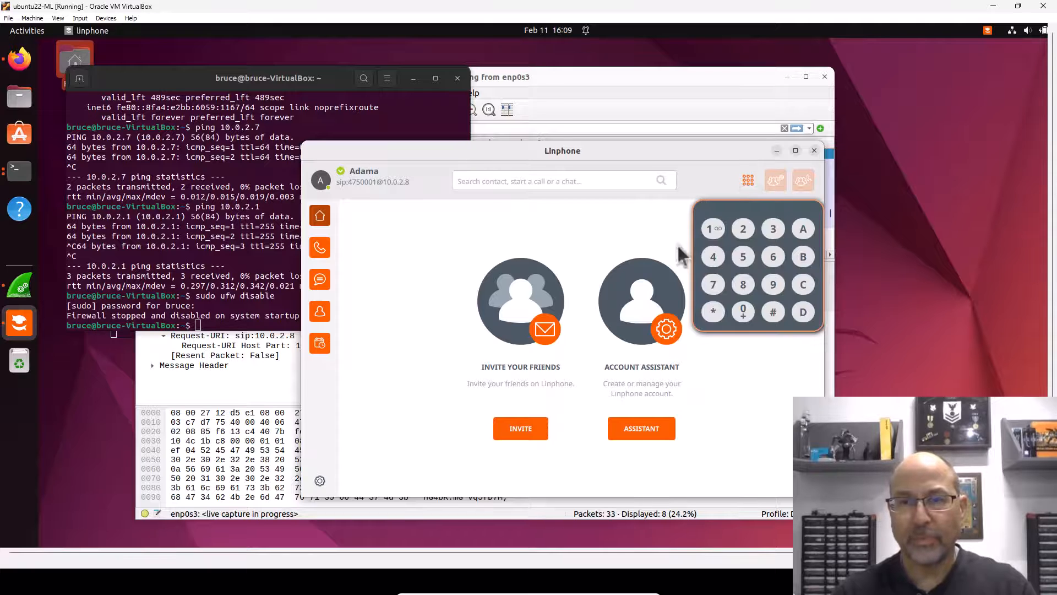
left_click(714, 257)
left_click(713, 284)
left_click(744, 257)
left_click(539, 260)
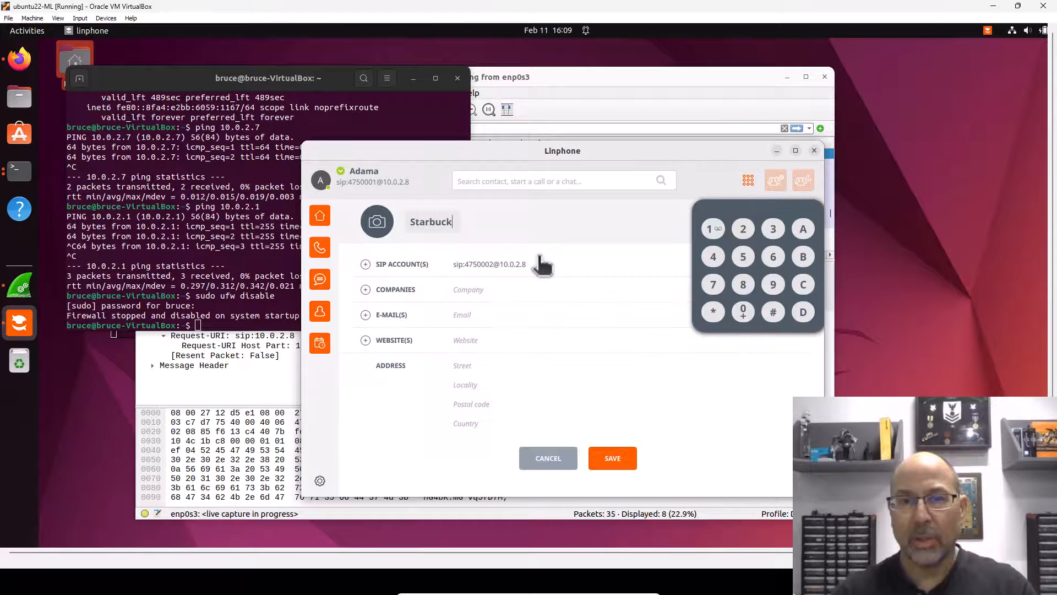
left_click(553, 450)
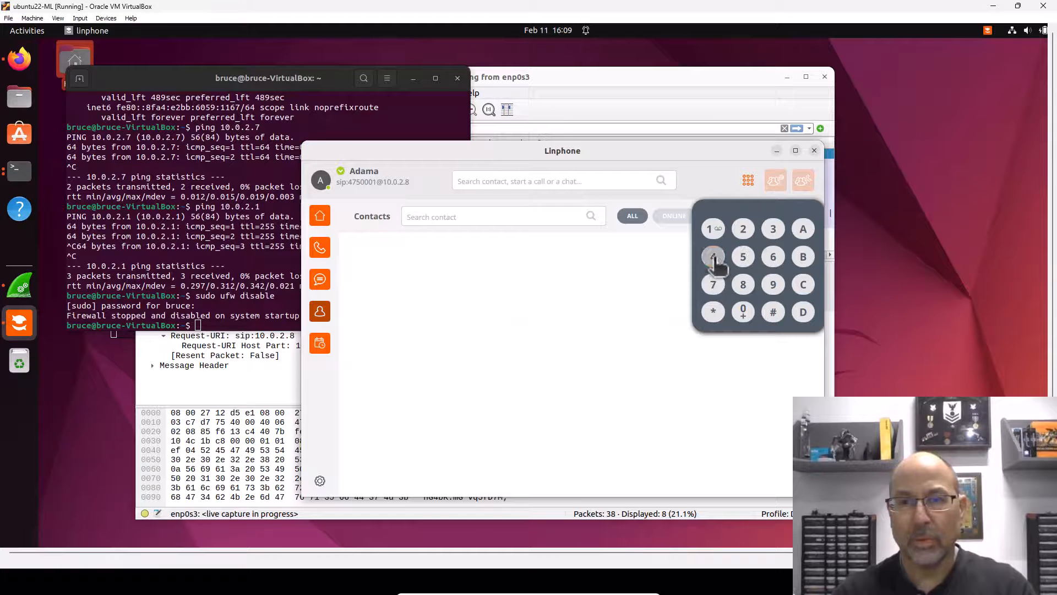
Step: Dial 4750002, call Starbuck, and answer the incoming call from Adama on the other machine
left_click(713, 256)
left_click(713, 284)
left_click(747, 259)
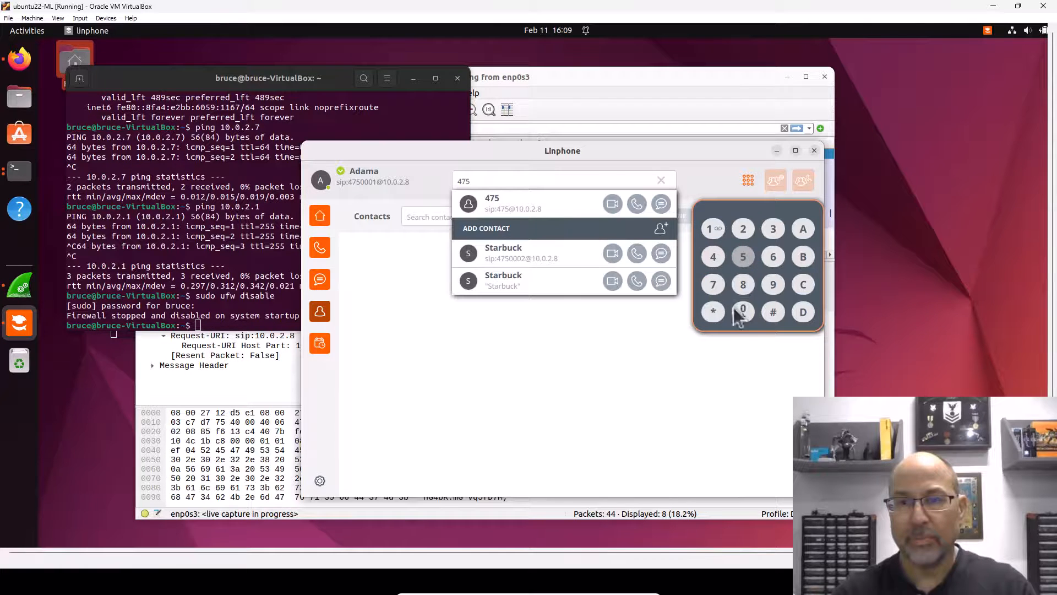
left_click(743, 311)
left_click(742, 312)
left_click(742, 311)
left_click(743, 230)
left_click(637, 205)
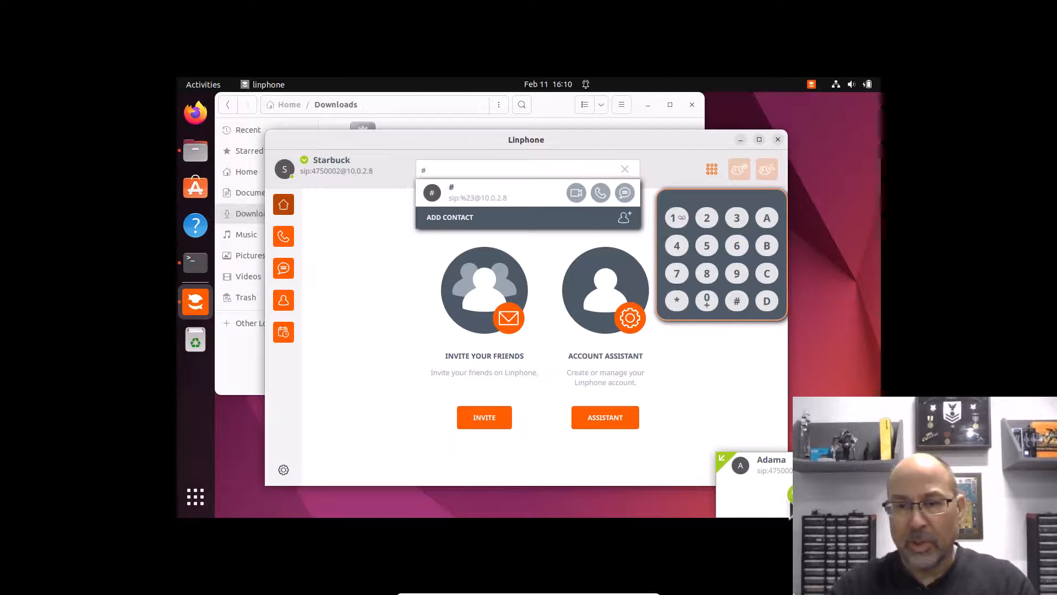
left_click(797, 495)
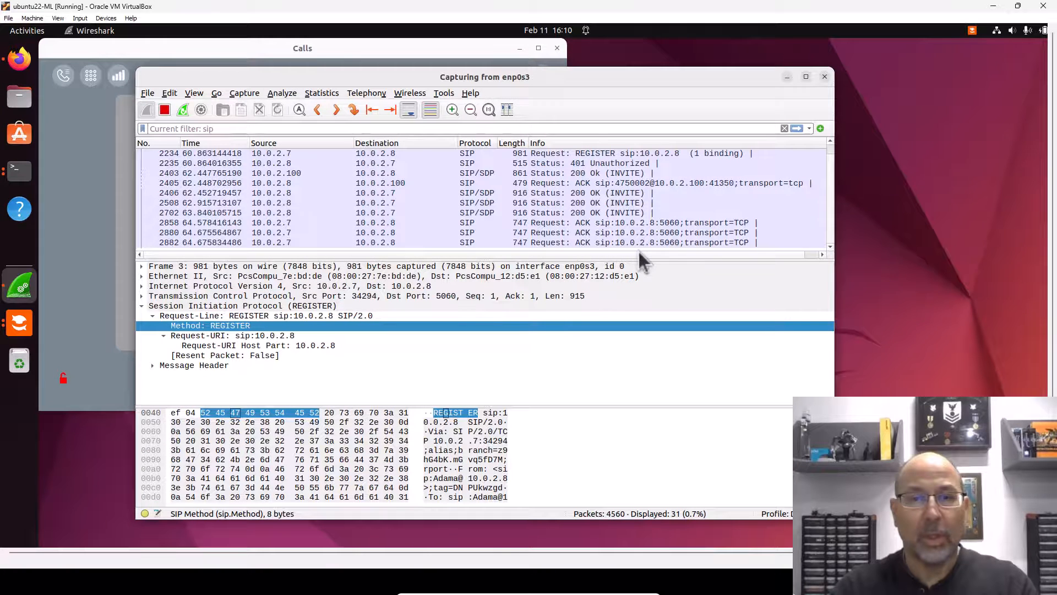
Step: Clear the 'sip' display filter so Wireshark lists every captured packet
scroll(830, 152, "up", 7)
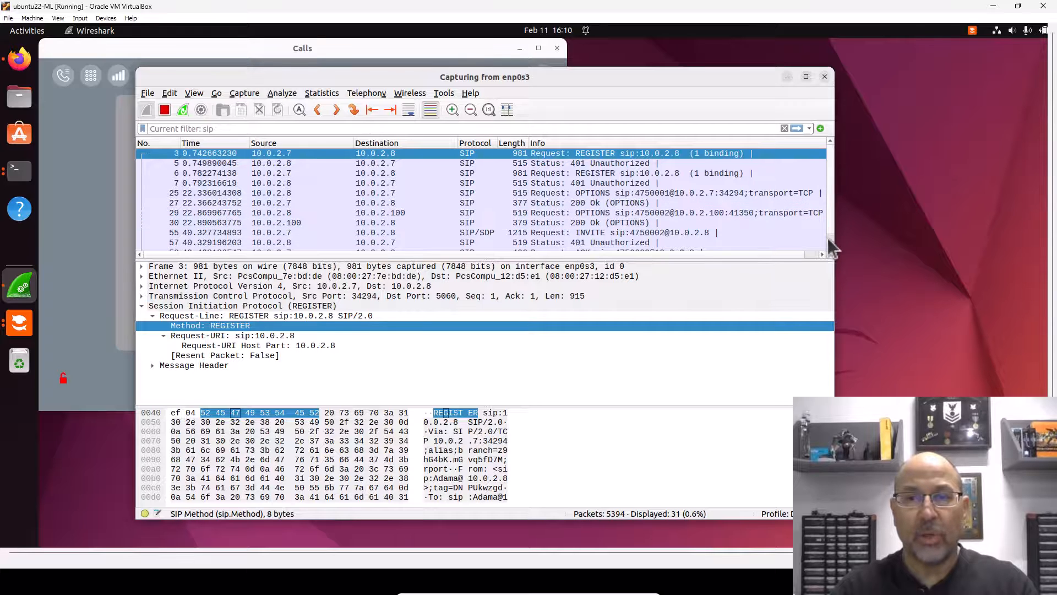
scroll(831, 224, "down", 7)
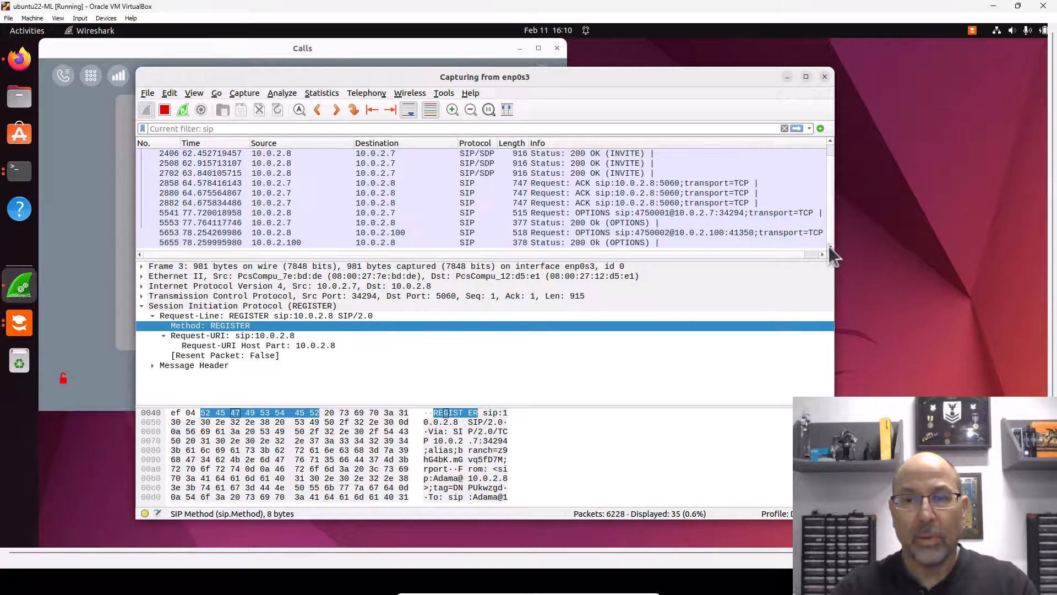
left_click_drag(829, 224, 831, 264)
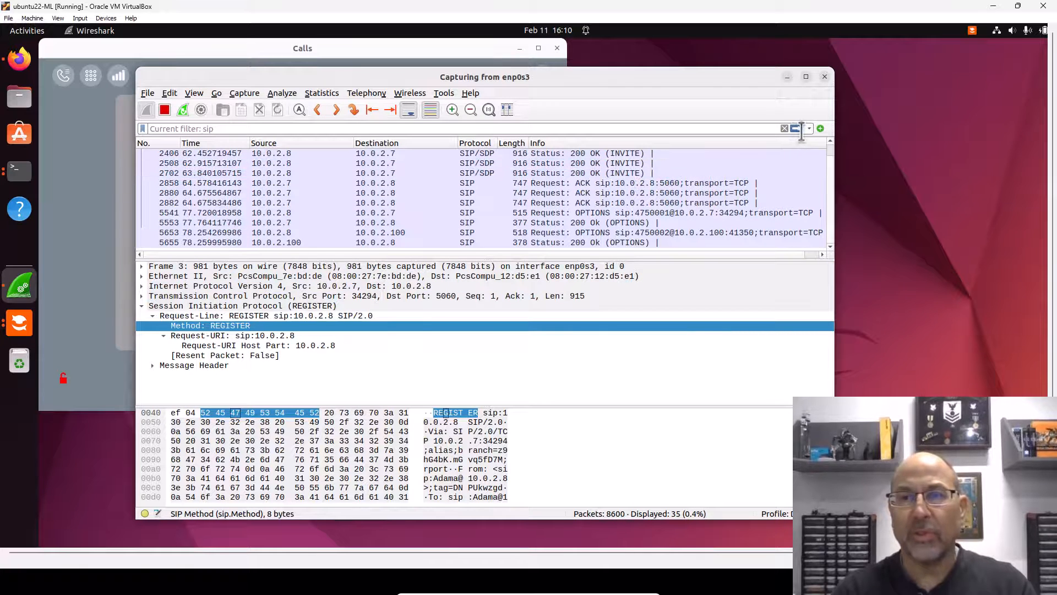
left_click(782, 128)
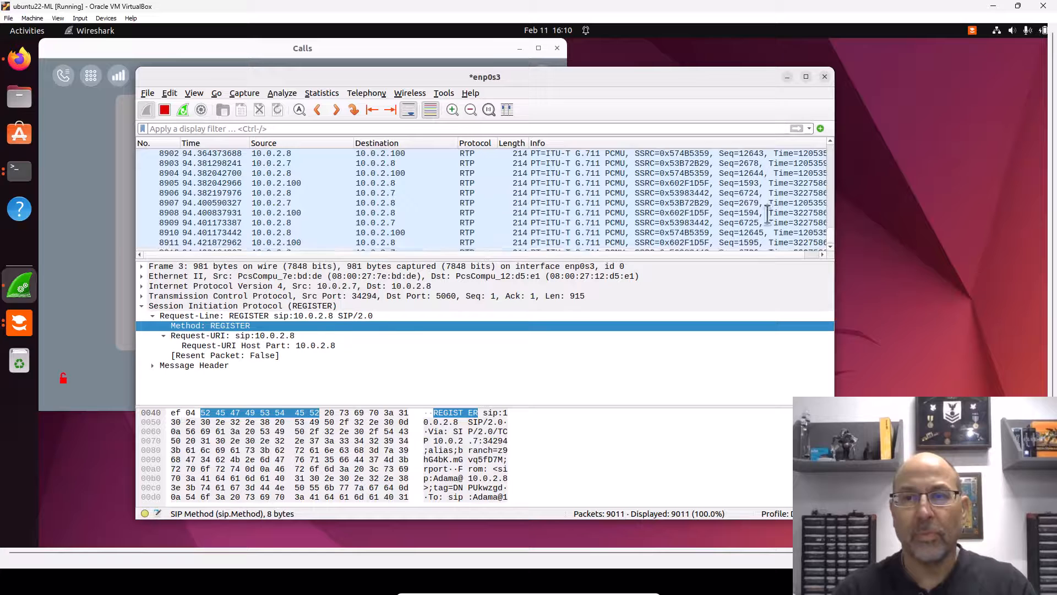
Step: Hang up the Linphone call between extensions 4750001 and 4750002
mouse_move(828, 227)
left_mouse_down()
mouse_move(824, 178)
mouse_move(824, 239)
left_mouse_up()
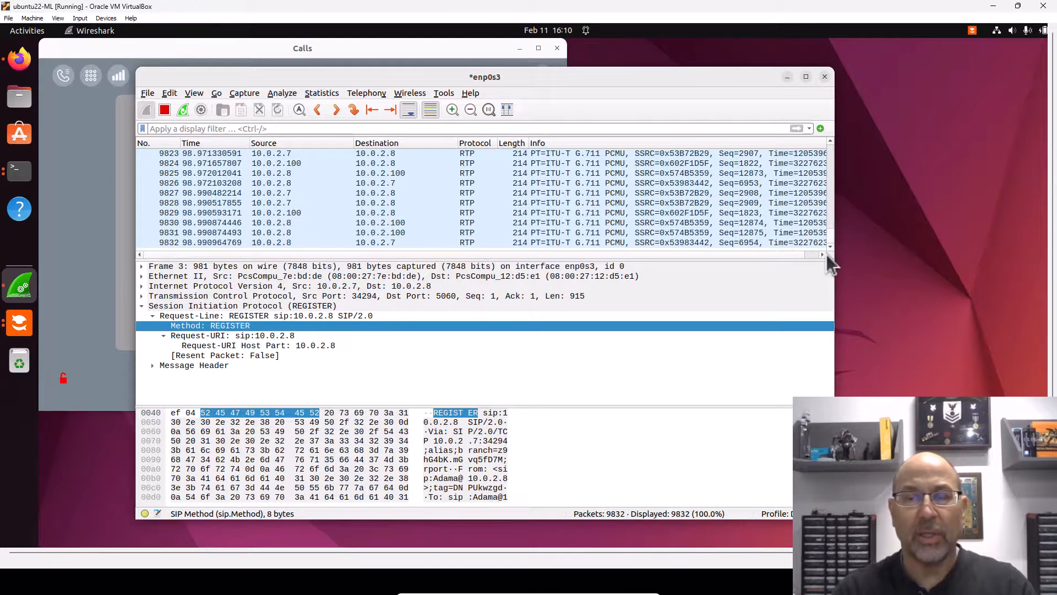
left_click(90, 302)
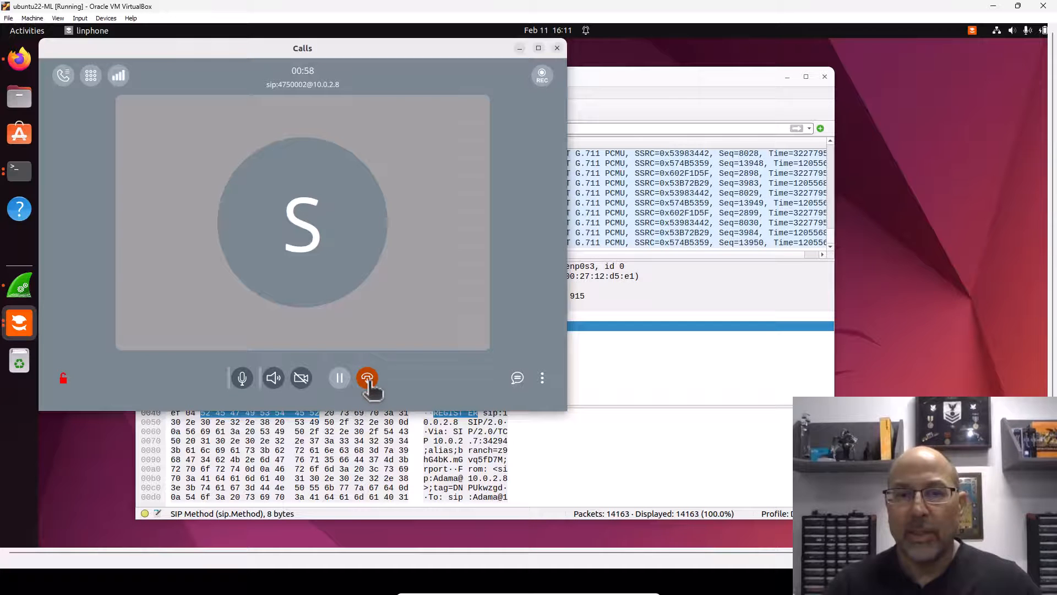
left_click(367, 379)
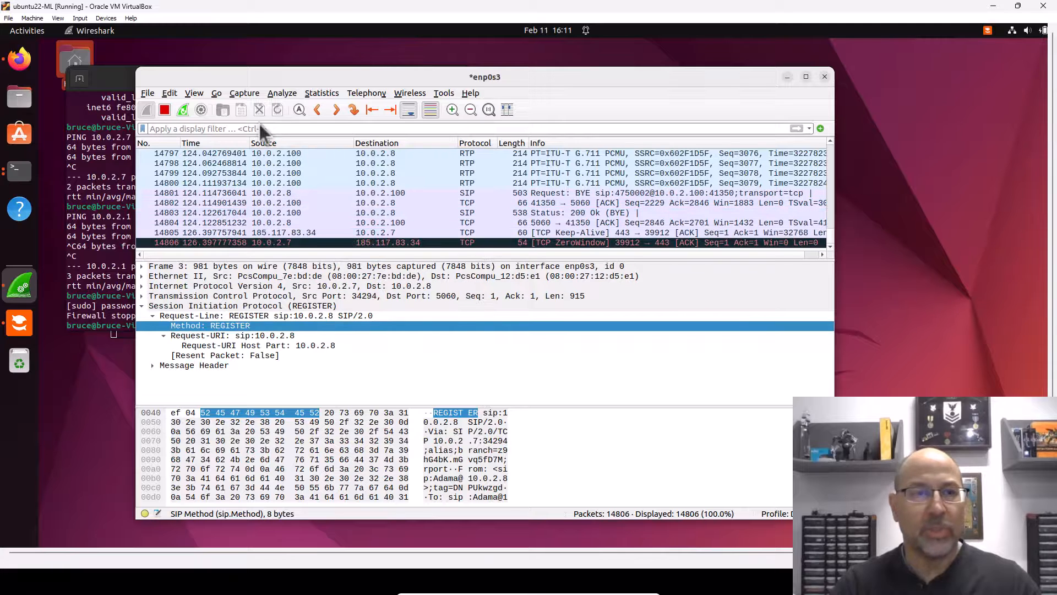
Step: Stop the live Wireshark capture on enp0s3 at 14808 packets
left_click(163, 110)
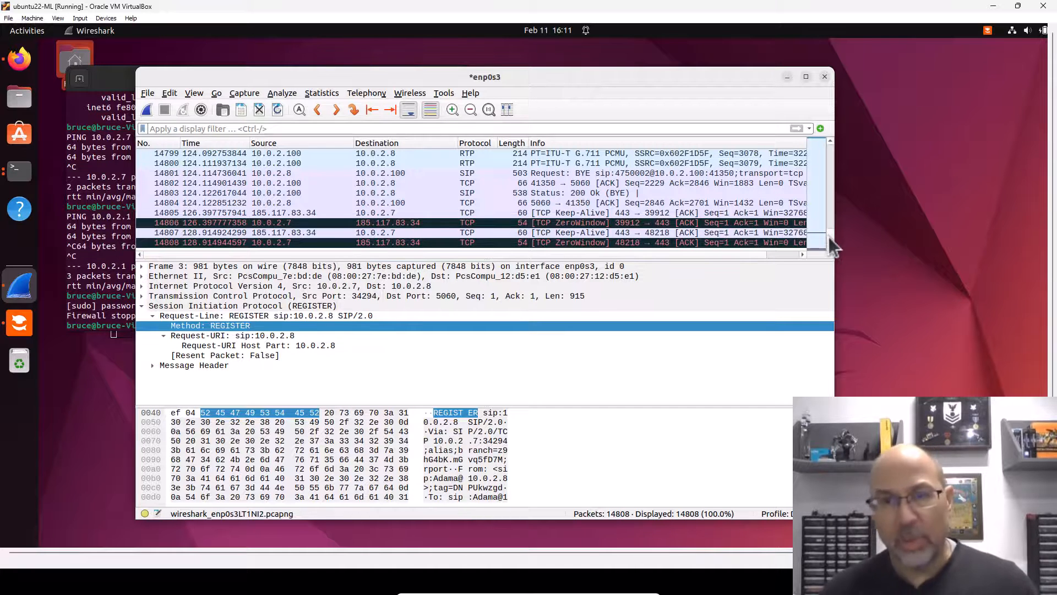
left_click_drag(828, 231, 830, 149)
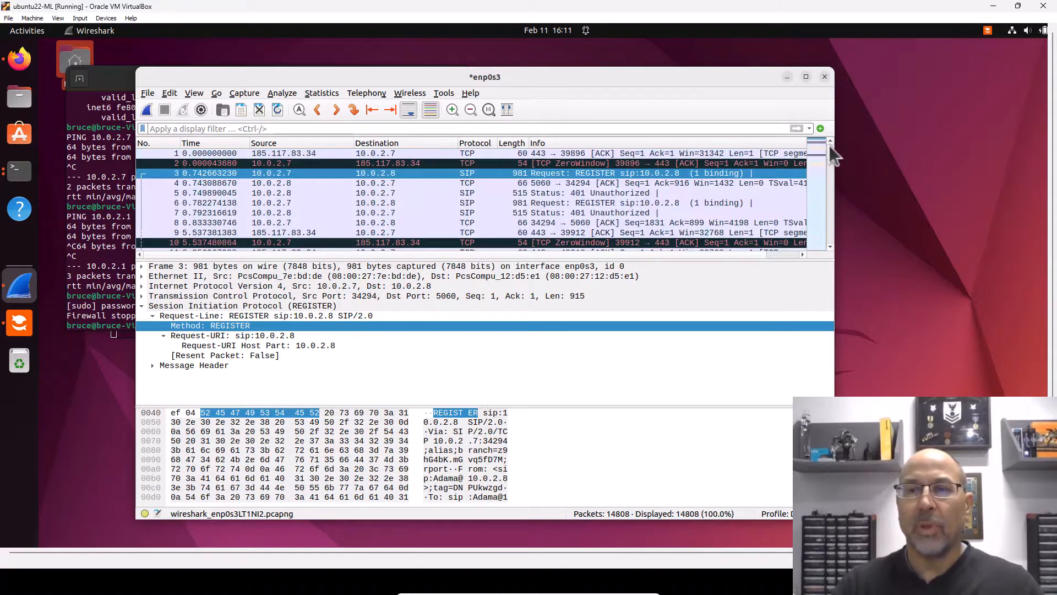
left_click(829, 248)
left_click(829, 248)
left_click(829, 248)
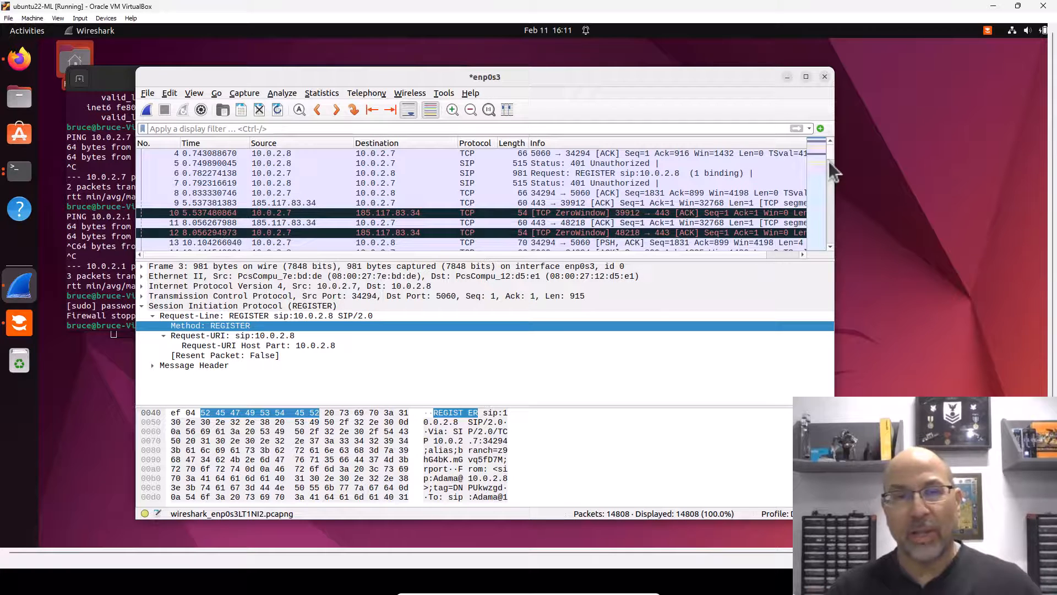
Step: Scroll the unfiltered packet list back to the first REGISTER packets
left_click(829, 246)
left_click(829, 246)
left_click(830, 246)
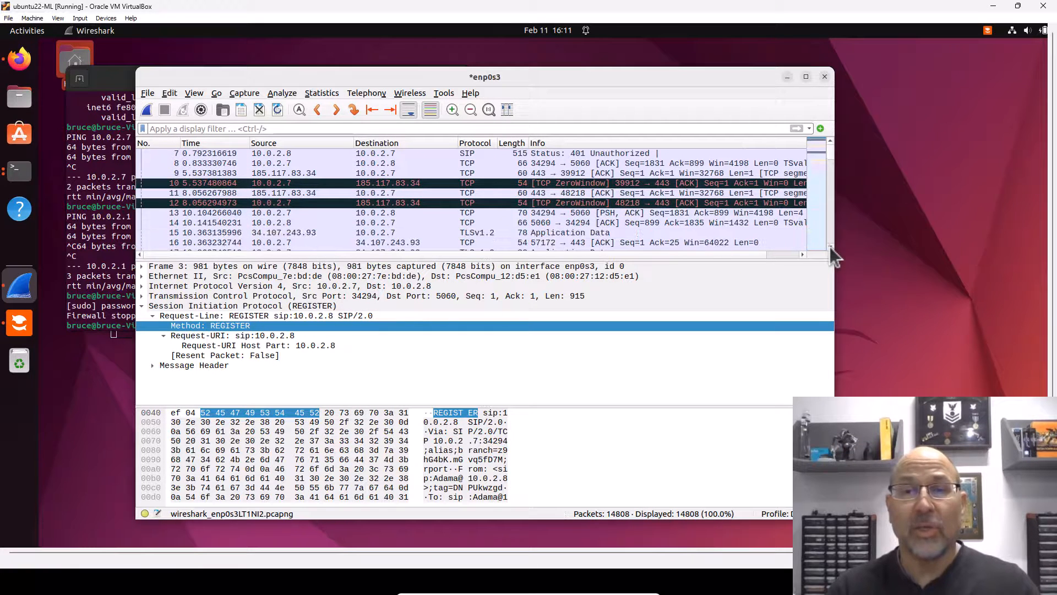
left_click(829, 246)
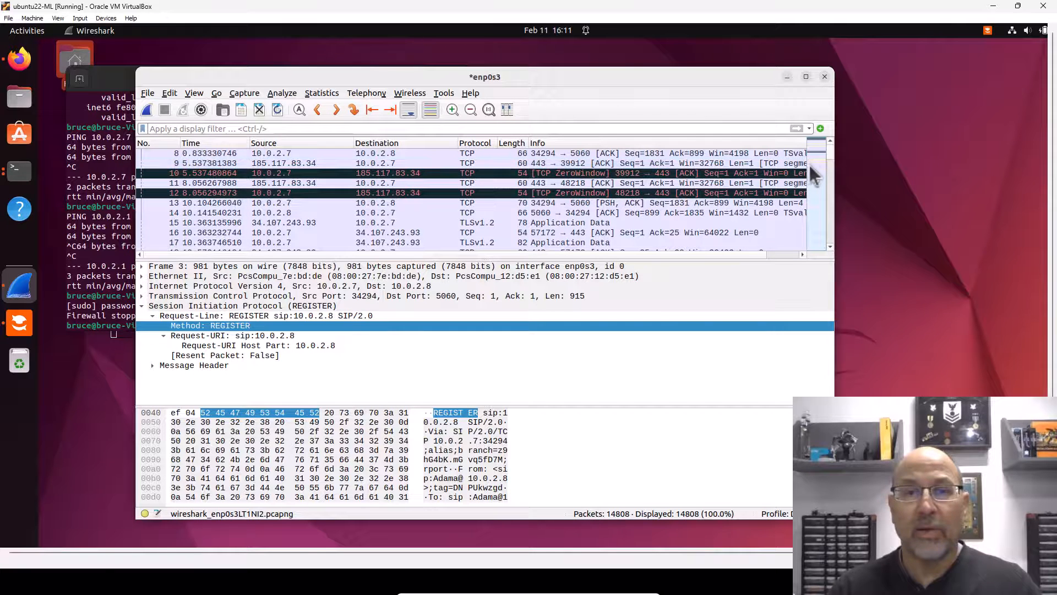
left_click(830, 141)
left_click(830, 141)
left_click(830, 141)
left_click(829, 246)
left_click(829, 246)
left_click(830, 246)
left_click(830, 246)
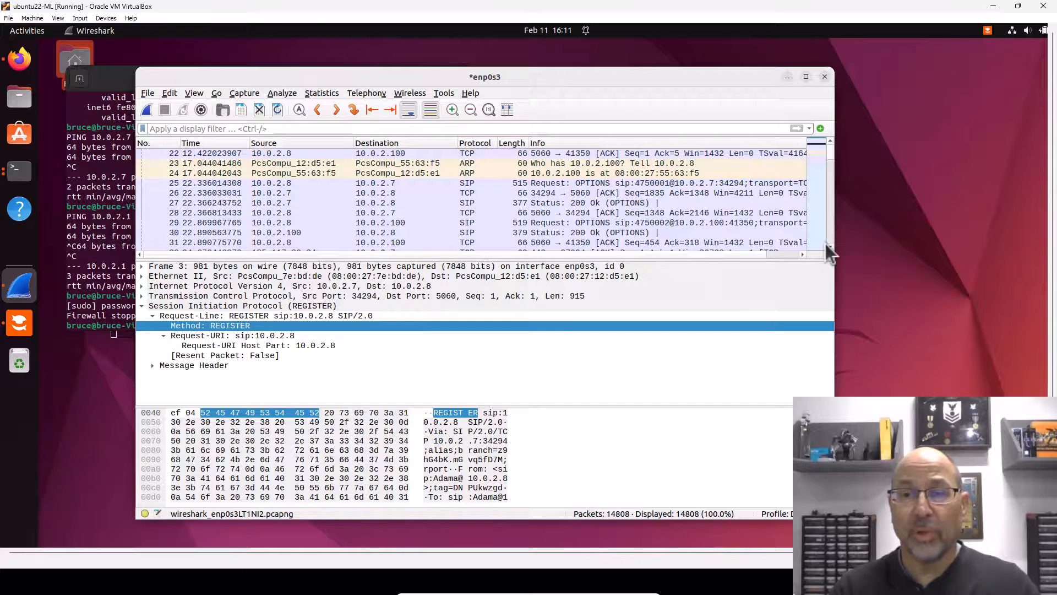
scroll(825, 243, "down", 10)
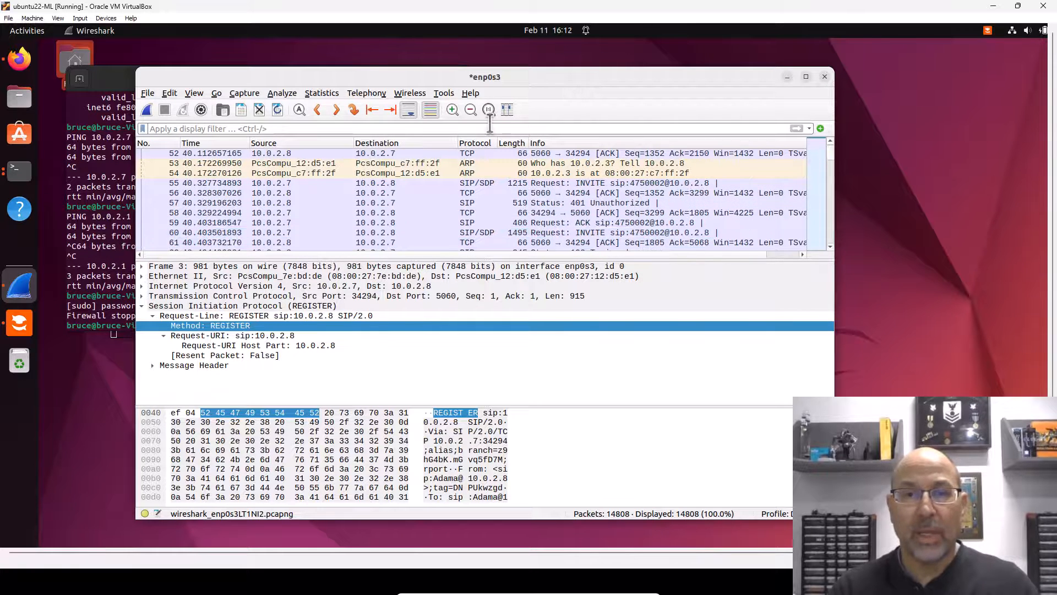
Step: Inspect the SIP fields of INVITE packet 55
left_click(525, 180)
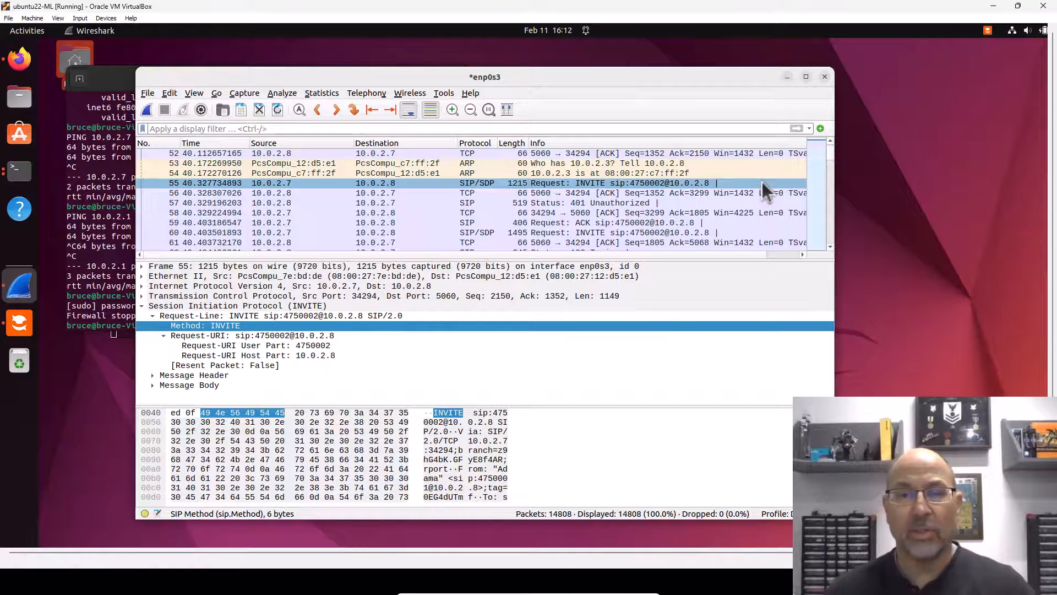
left_click(831, 247)
left_click(831, 248)
left_click(831, 247)
left_click(831, 247)
left_click(831, 247)
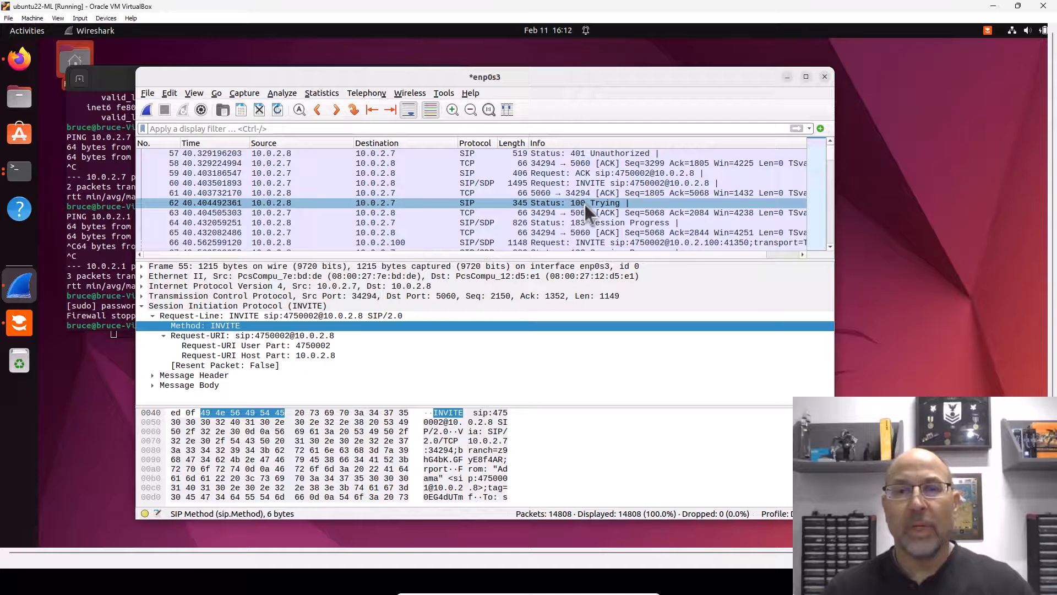
Step: Select frame 64, the SIP 183 Session Progress reply to the INVITE
left_click(580, 222)
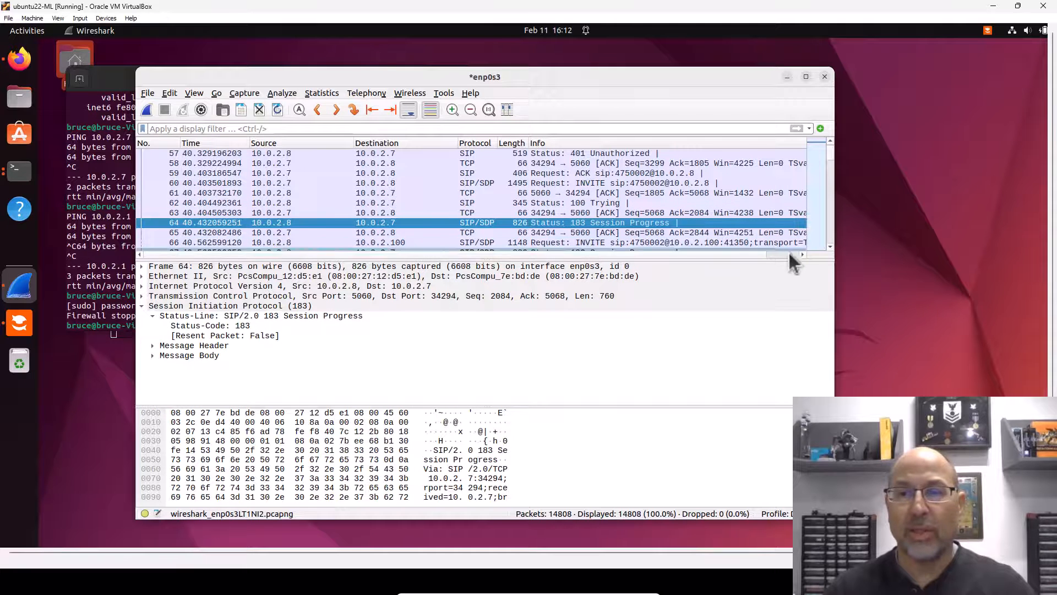
left_click(831, 246)
left_click(831, 246)
scroll(831, 246, "down", 3)
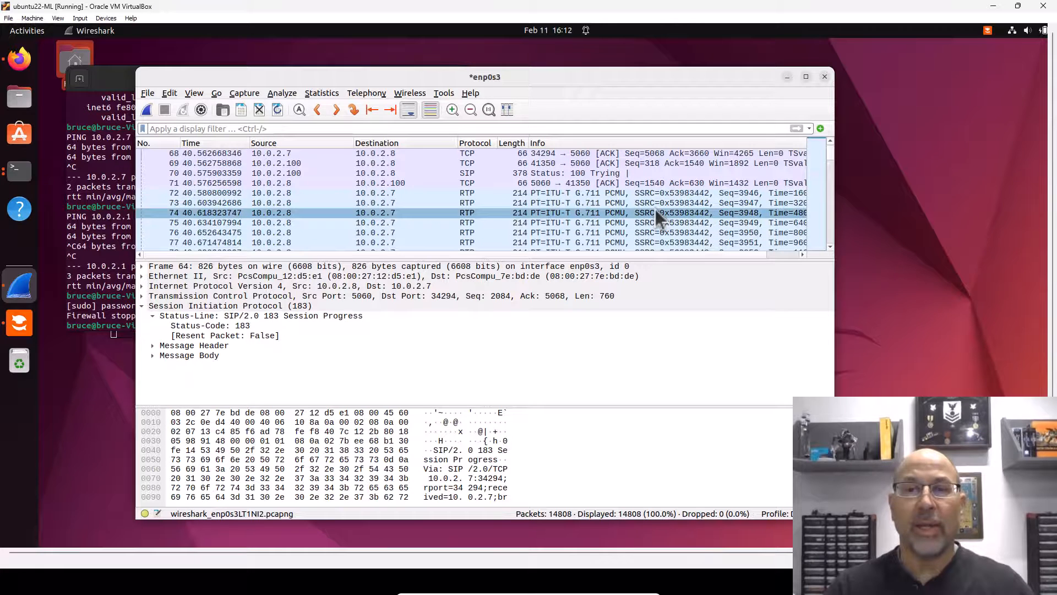
Step: Inspect RTP voice packet 72 and expand its User Datagram Protocol header
left_click(654, 192)
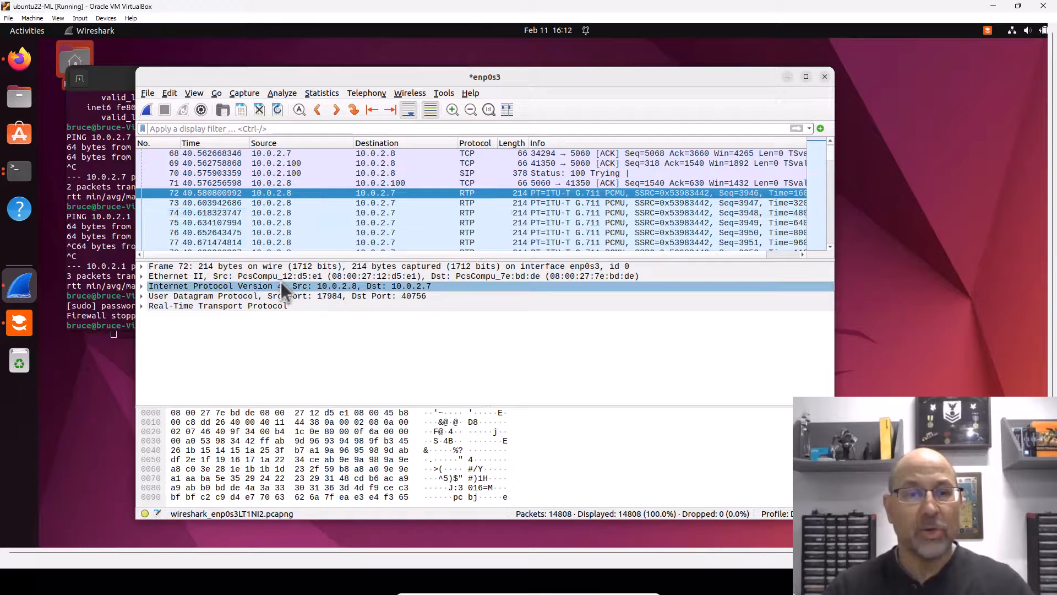
left_click(284, 295)
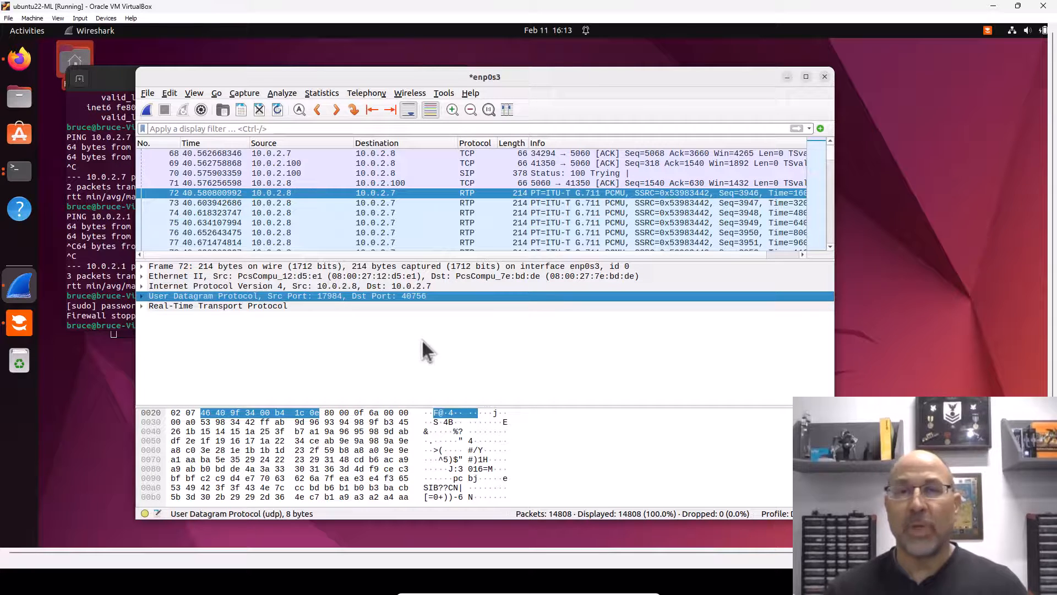
left_click(830, 246)
left_click(830, 247)
left_click(830, 246)
left_click(829, 247)
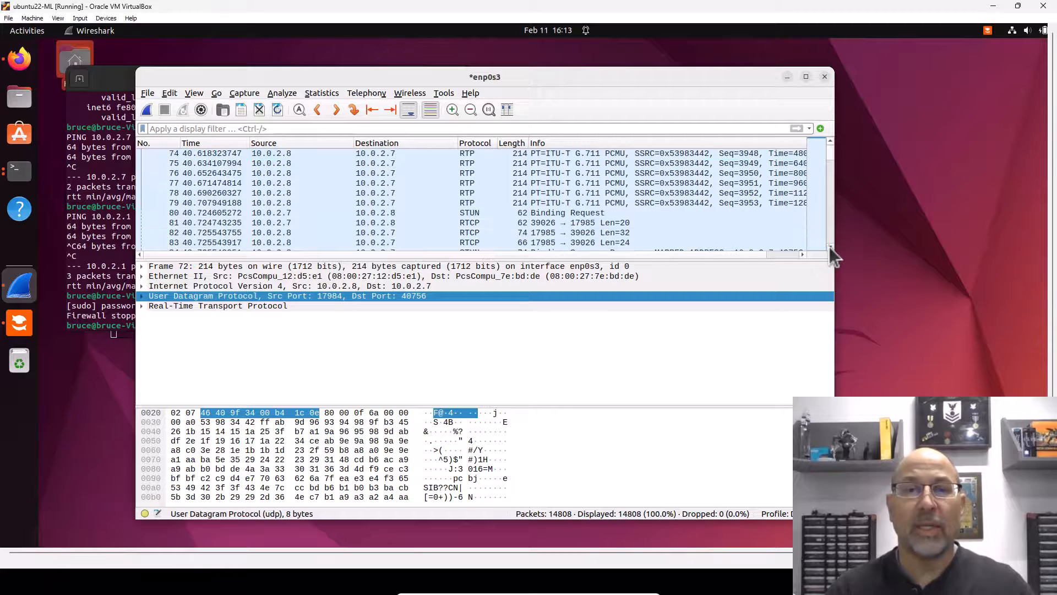
left_click(830, 246)
left_click(830, 247)
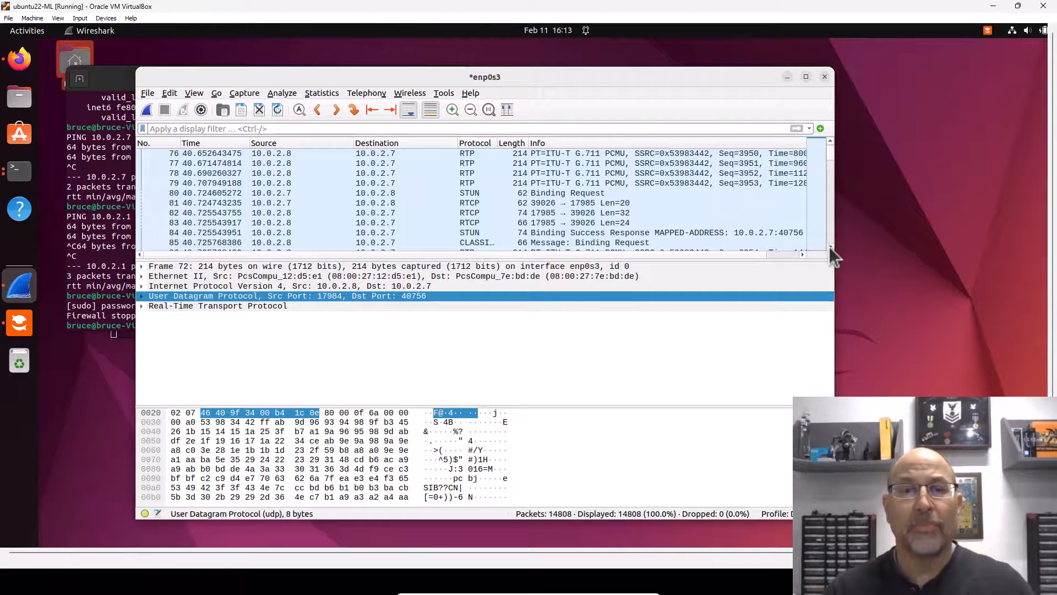
left_click(830, 246)
Step: Examine RTCP packet 82 and STUN packet 84, then select BYE frame 14801
left_click(562, 195)
left_click(557, 205)
left_click(554, 221)
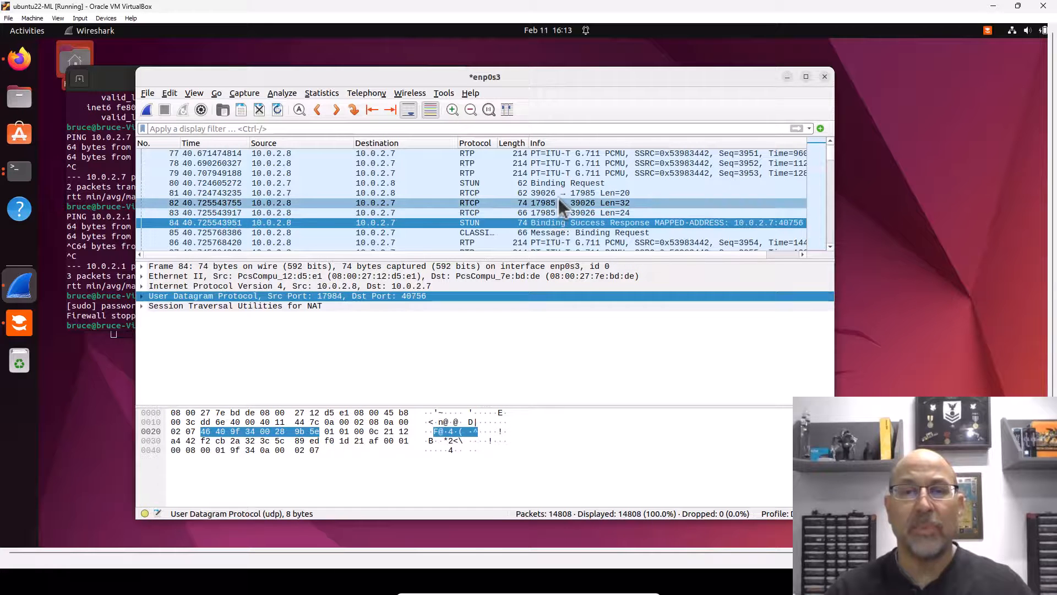
left_click(558, 201)
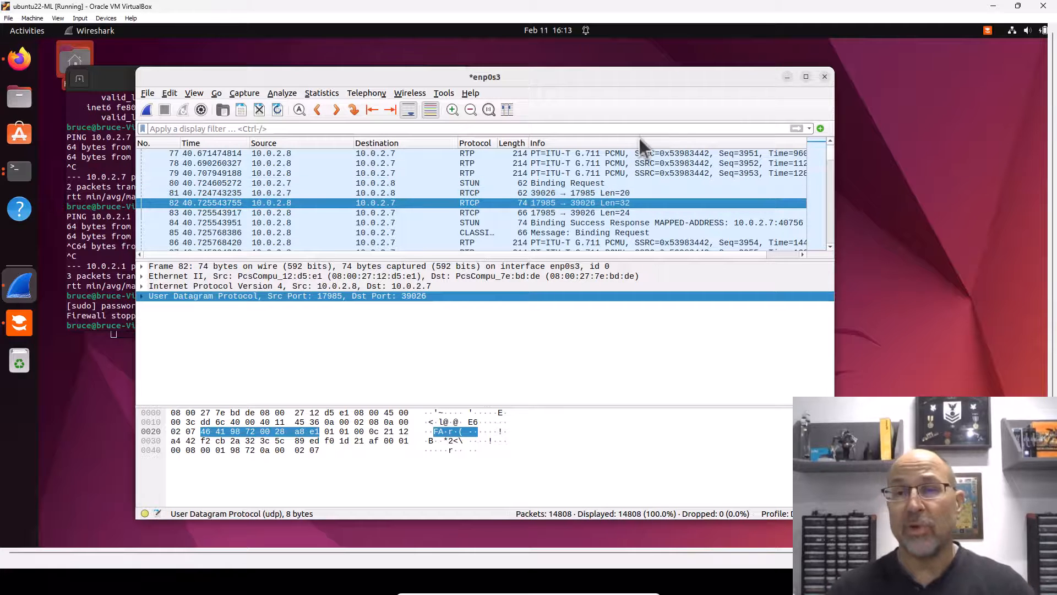
left_click_drag(828, 150, 832, 246)
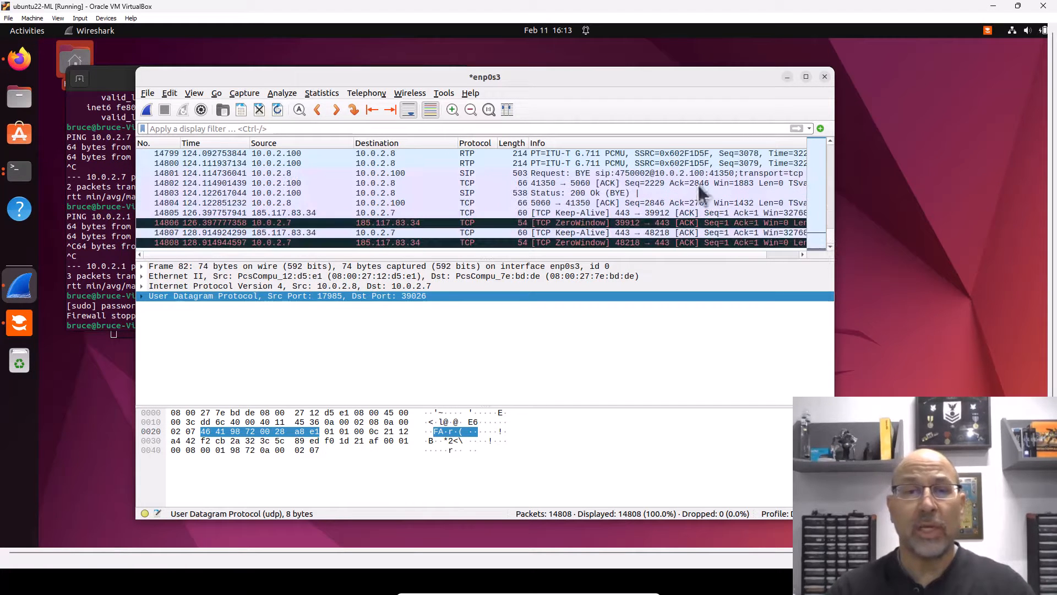
left_click(546, 170)
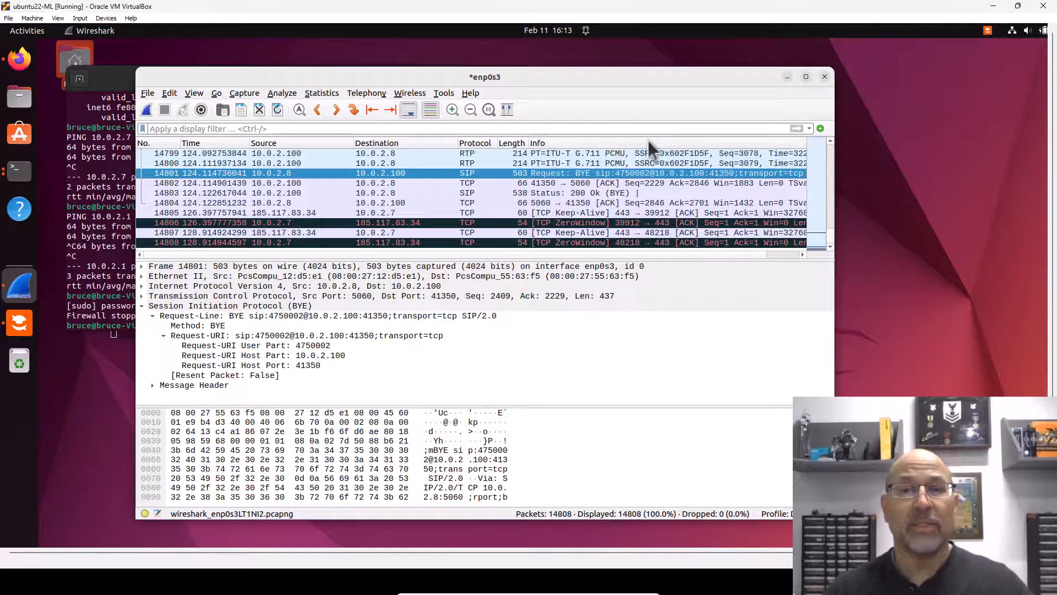